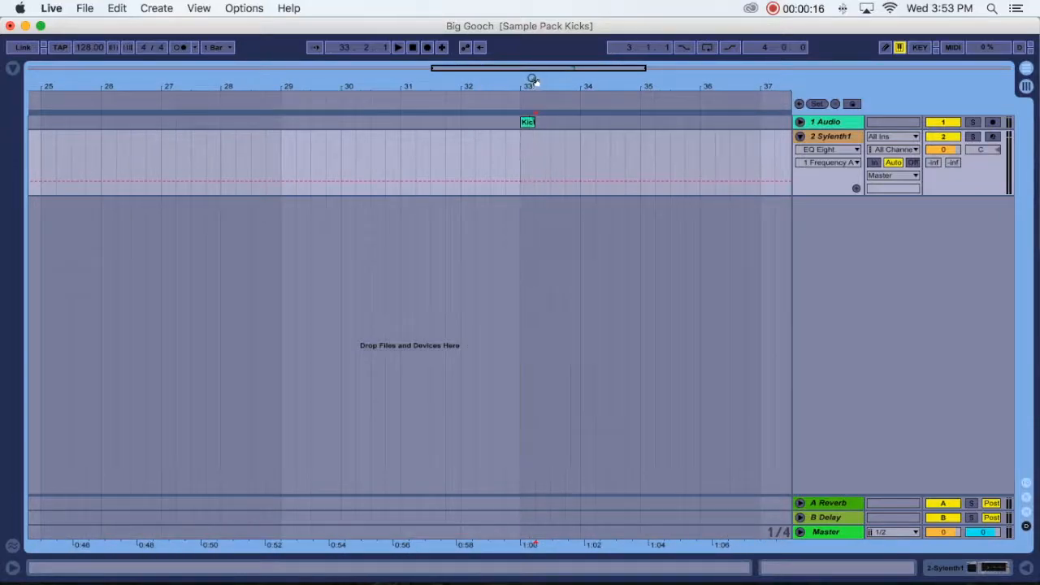
- Fold the Sylenth1 track and unfold the 1 Audio track to show the kick's waveform
left_click(799, 137)
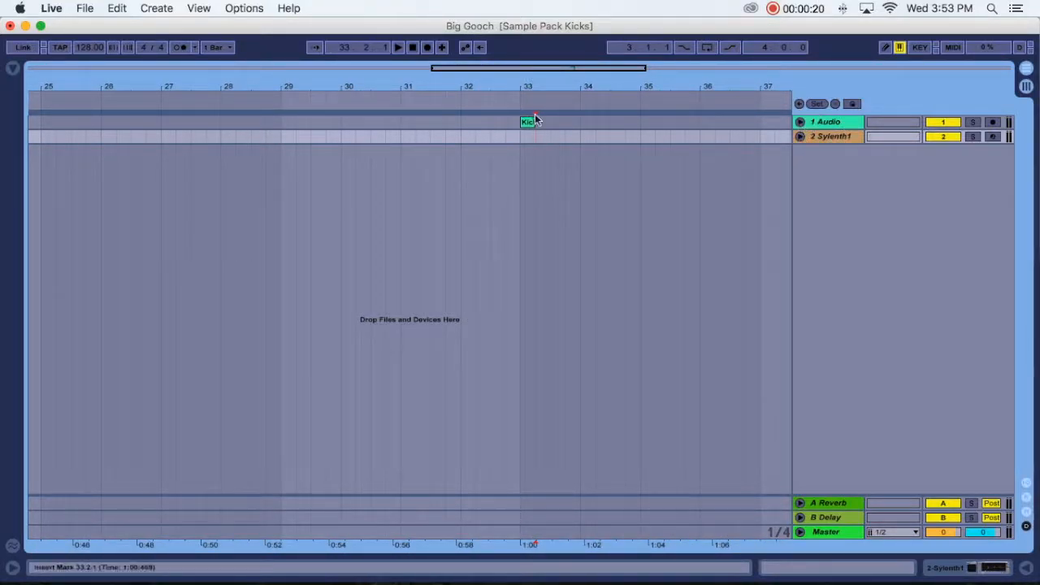
left_click(800, 123)
left_click_drag(526, 90, 527, 177)
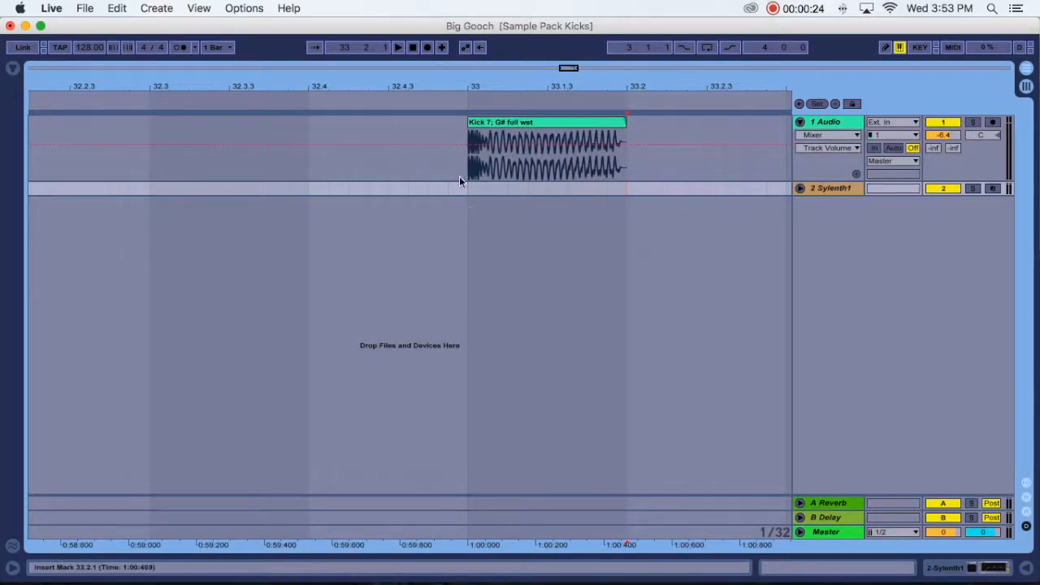
- Play the kick clip at bar 33 on the audio track to audition it
scroll(490, 122, "left", 1)
left_click_drag(506, 88, 506, 58)
left_click(536, 126)
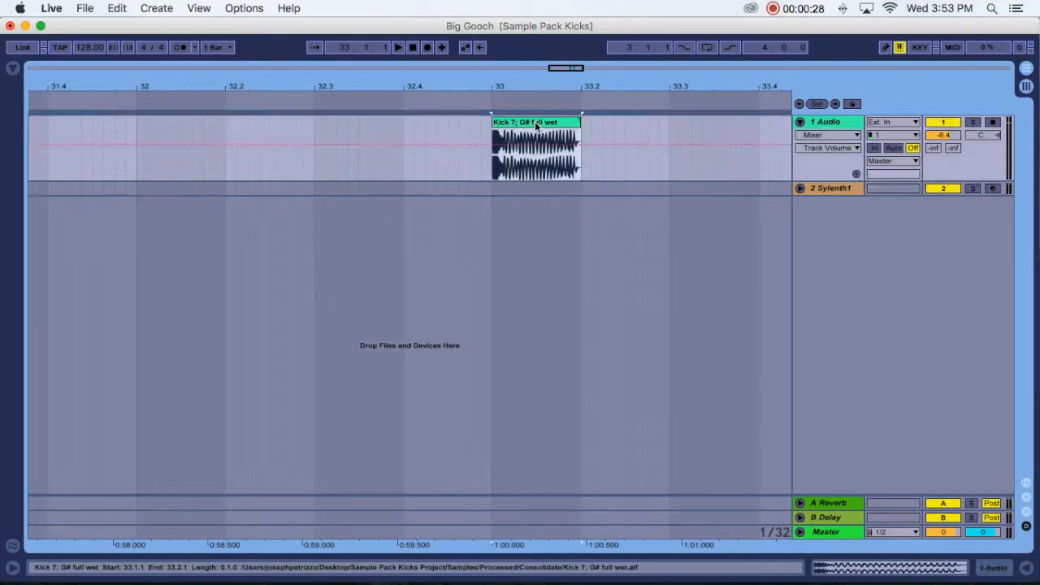
key("space")
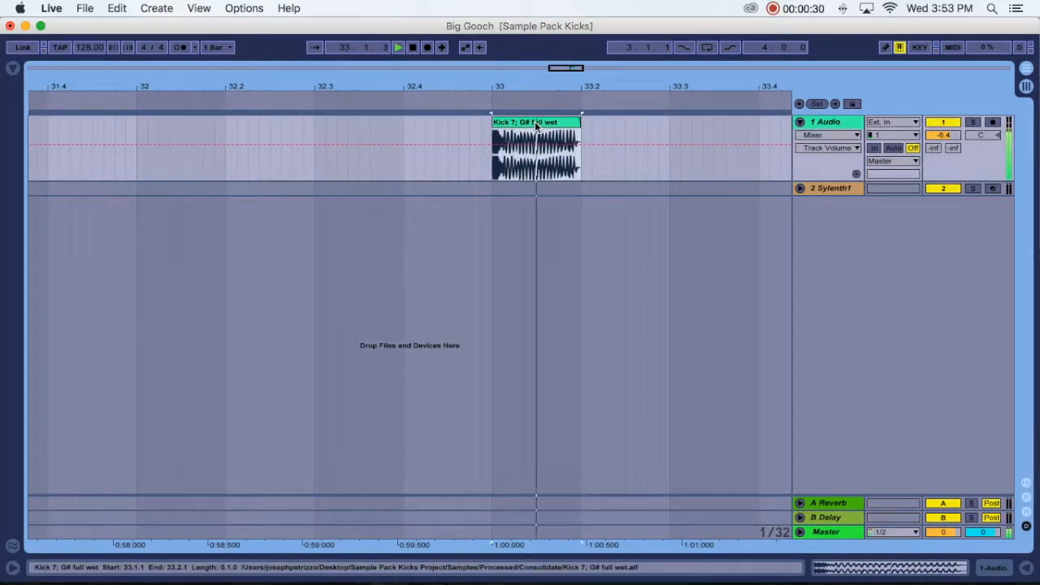
left_click_drag(490, 87, 487, 77)
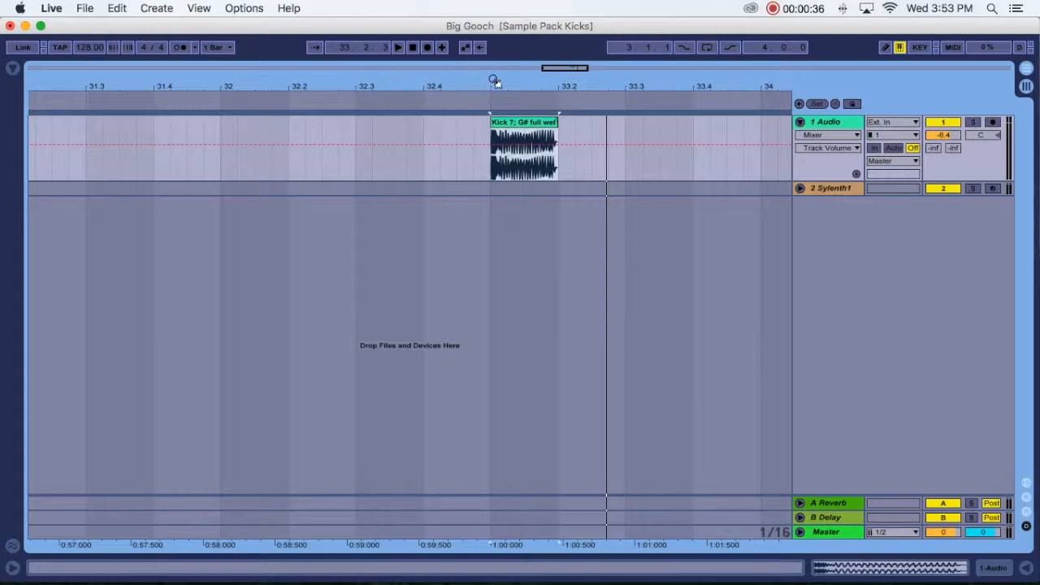
left_click_drag(494, 81, 493, 77)
left_click(507, 138)
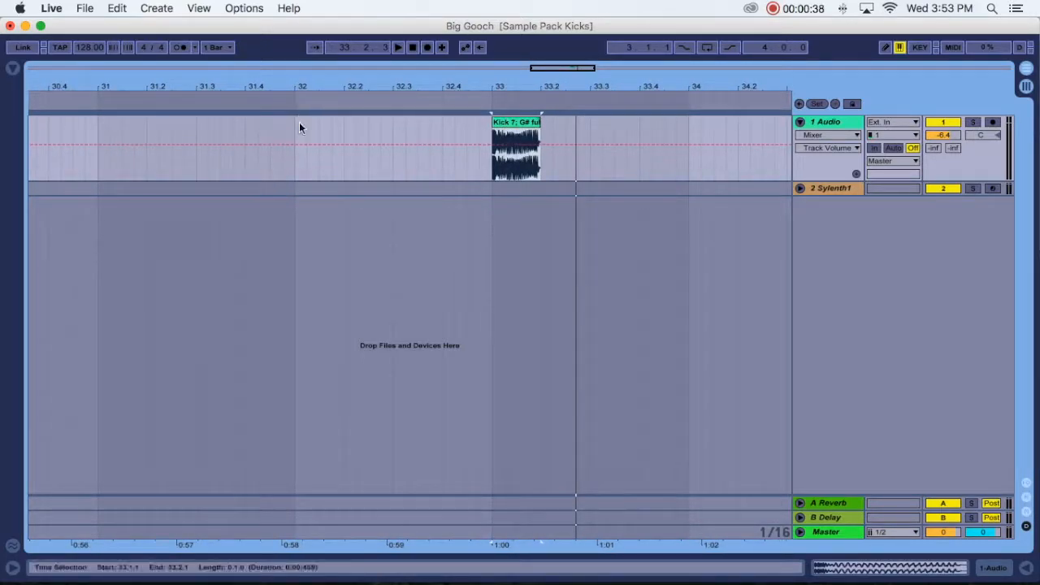
left_click_drag(295, 132, 392, 126)
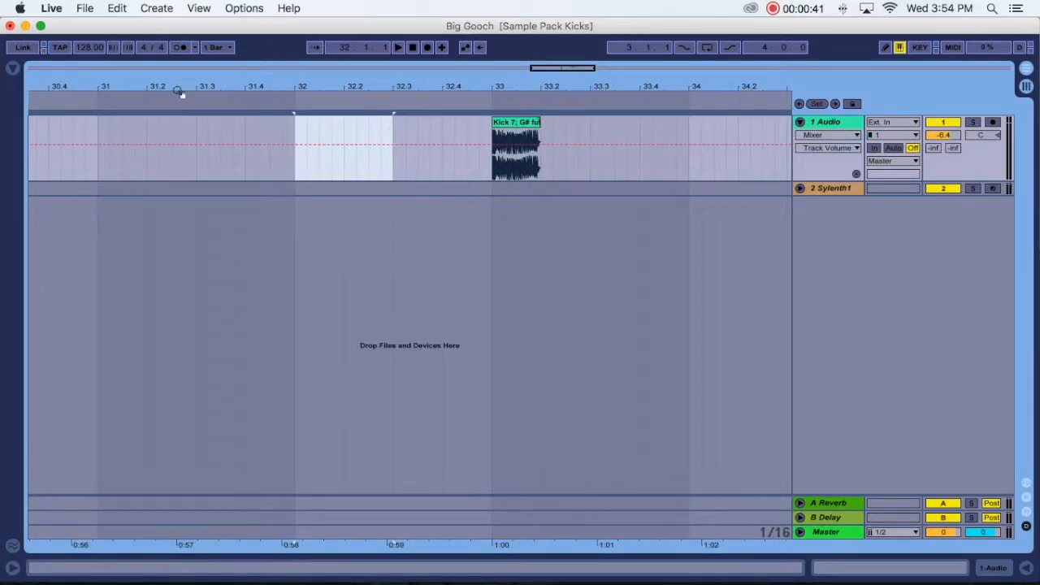
left_click(398, 129)
left_click(394, 128)
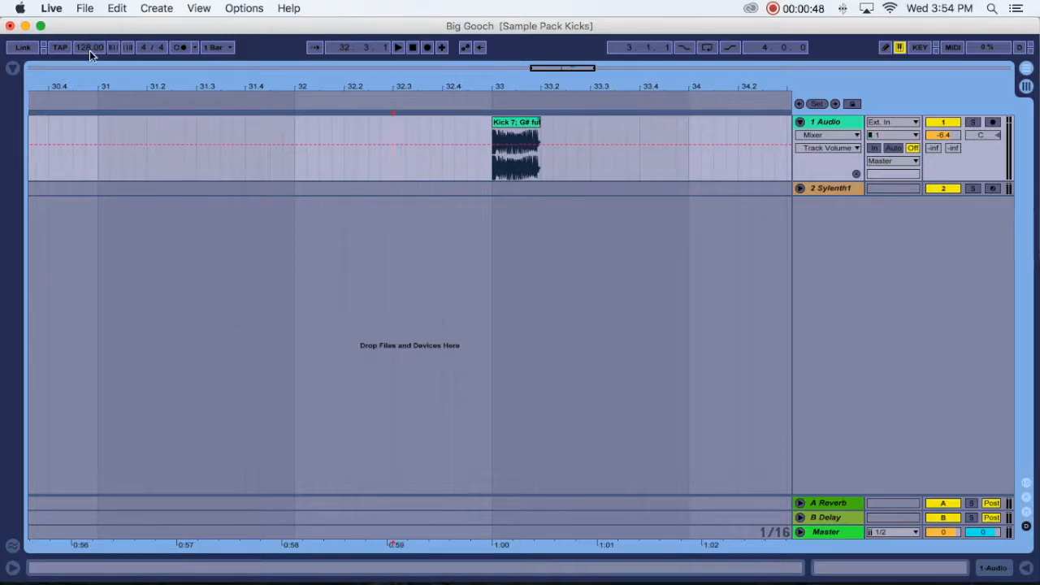
left_click_drag(301, 86, 300, 48)
left_click_drag(392, 87, 398, 154)
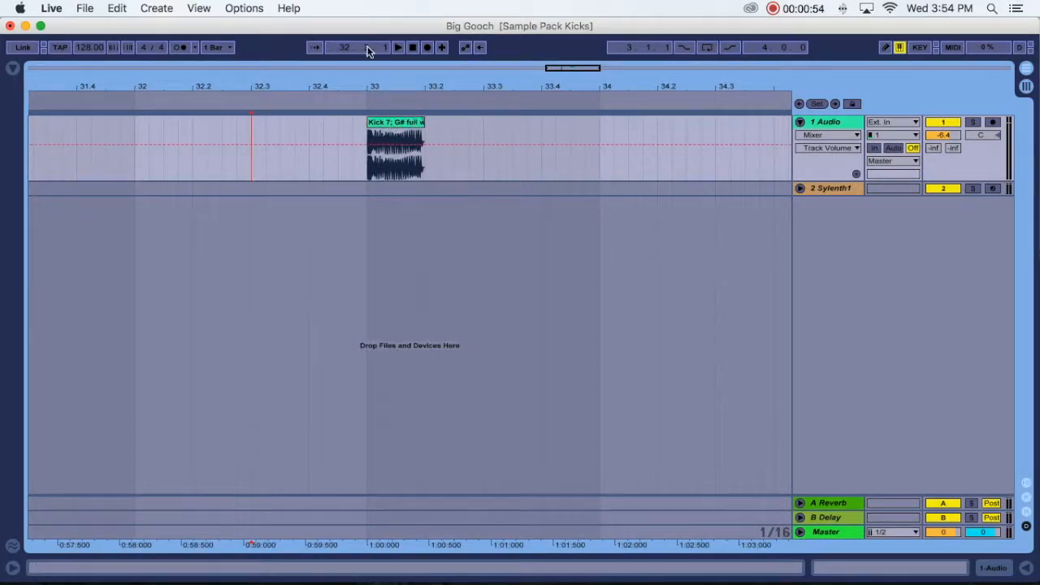
left_click_drag(406, 78, 406, 57)
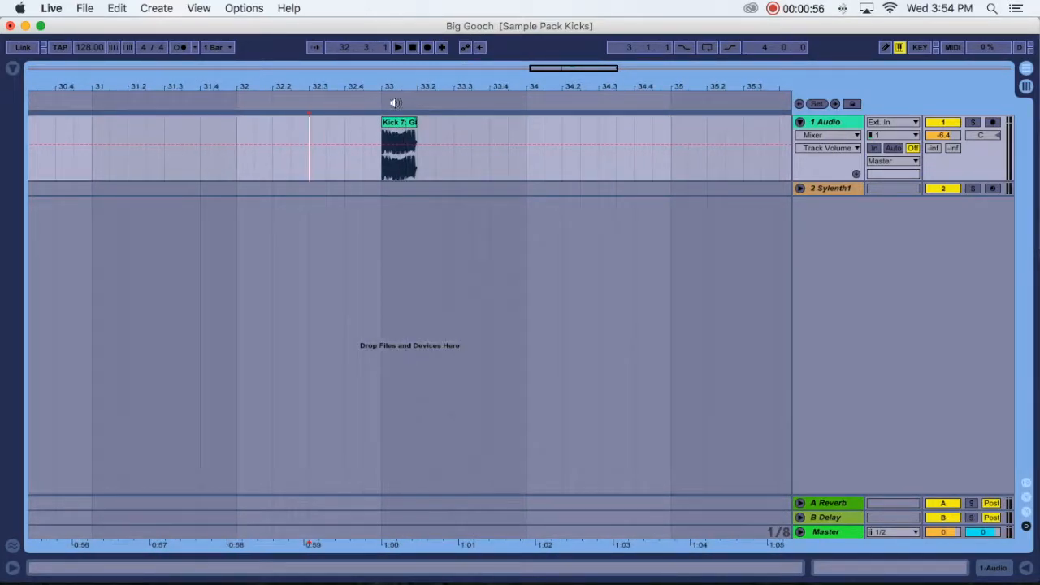
- Duplicate the kick clip repeatedly so a kick falls on every beat from bar 33 to bar 37
left_click(404, 125)
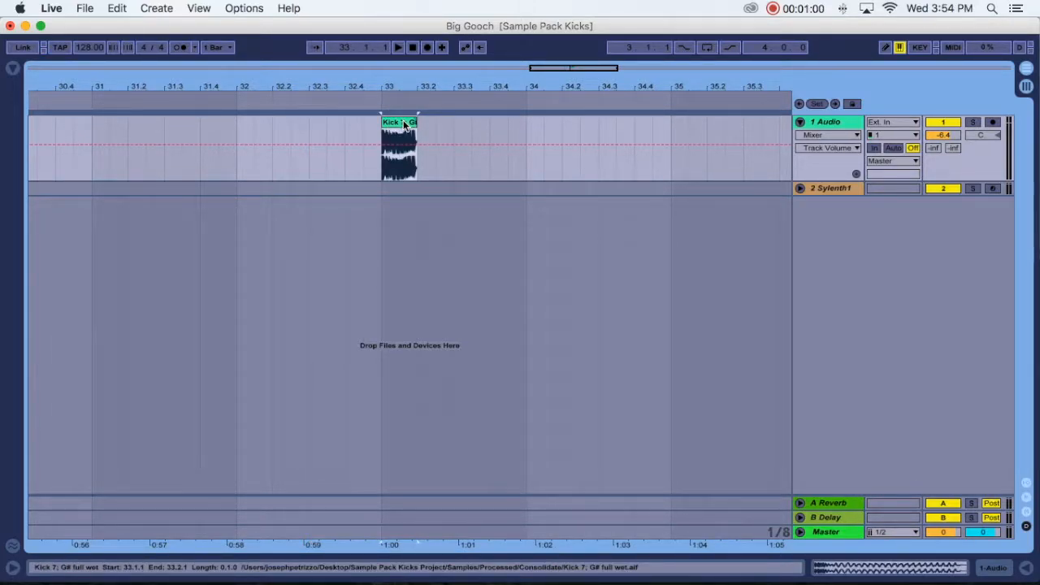
key("super+d")
key("super+d")
key("super+d")
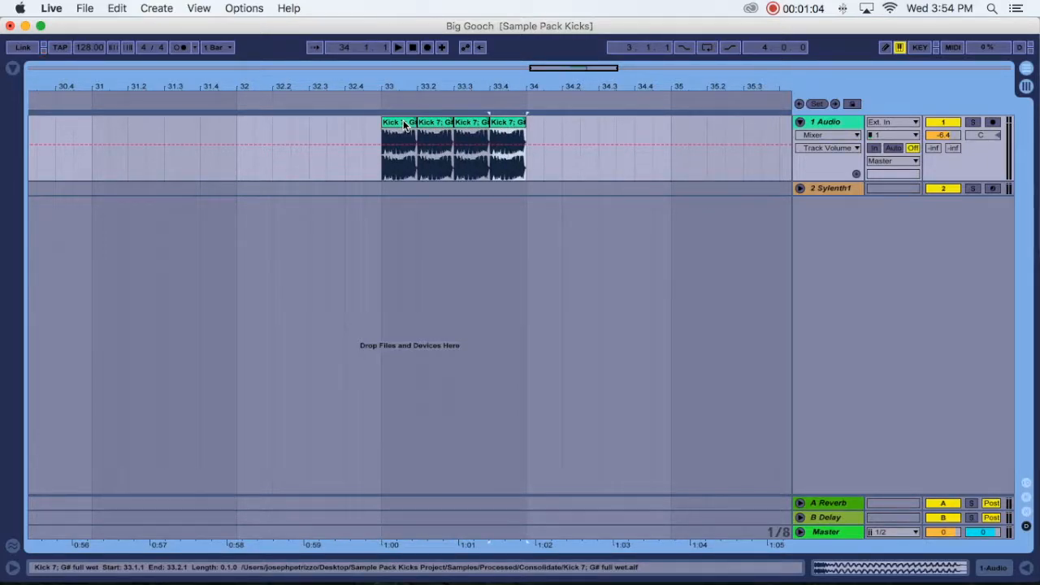
key("super+d")
key("super+d")
key("super+d")
key("super+d")
key("super+d")
key("super+d")
key("super+d")
key("super+d")
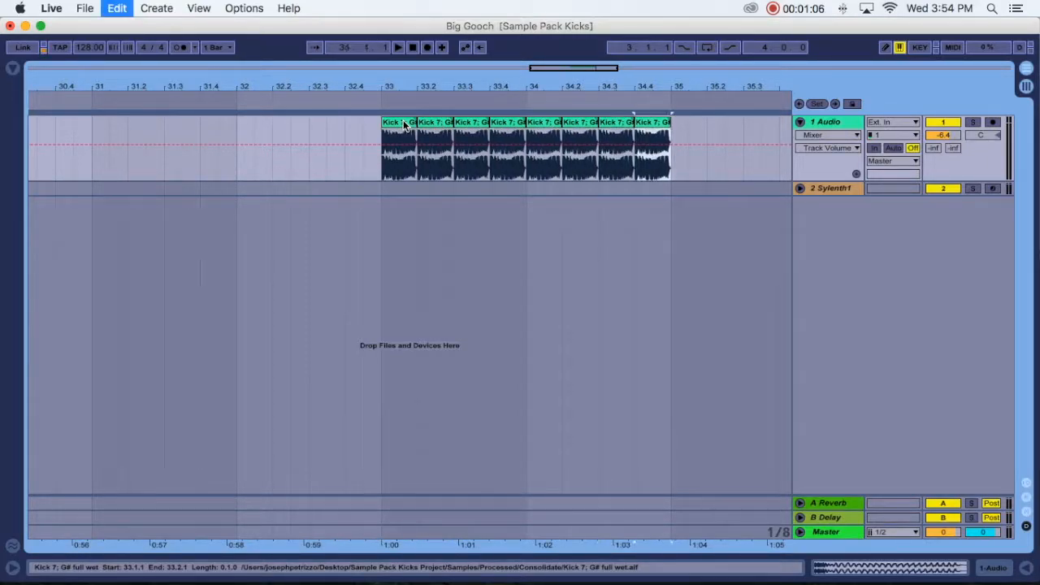
key("super+d")
key("super+d")
key("super+d")
key("super+d")
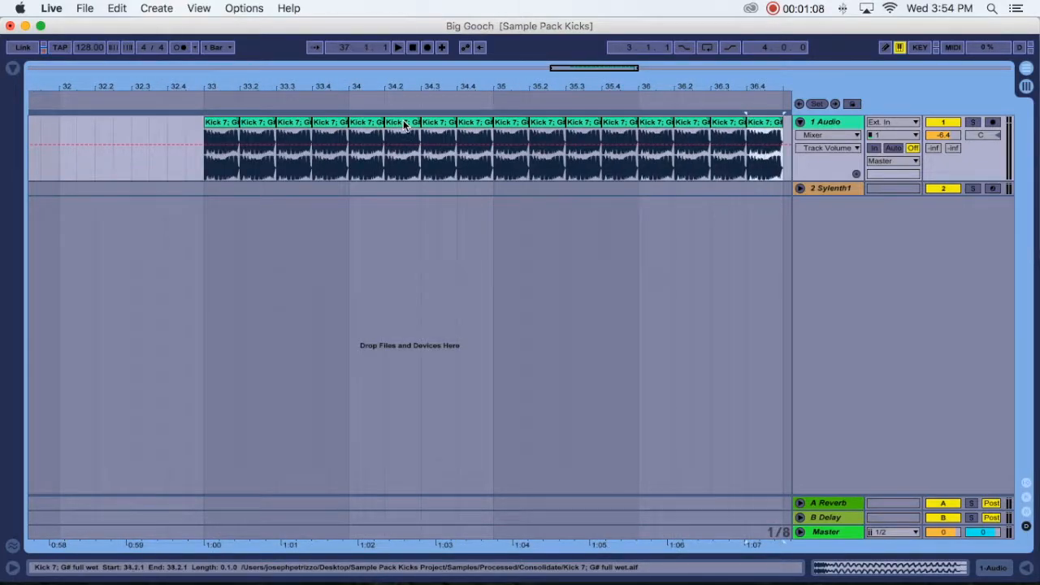
- Duplicate the whole four-bar kick section three times so the pattern extends to bar 49
left_click_drag(499, 84, 498, 81)
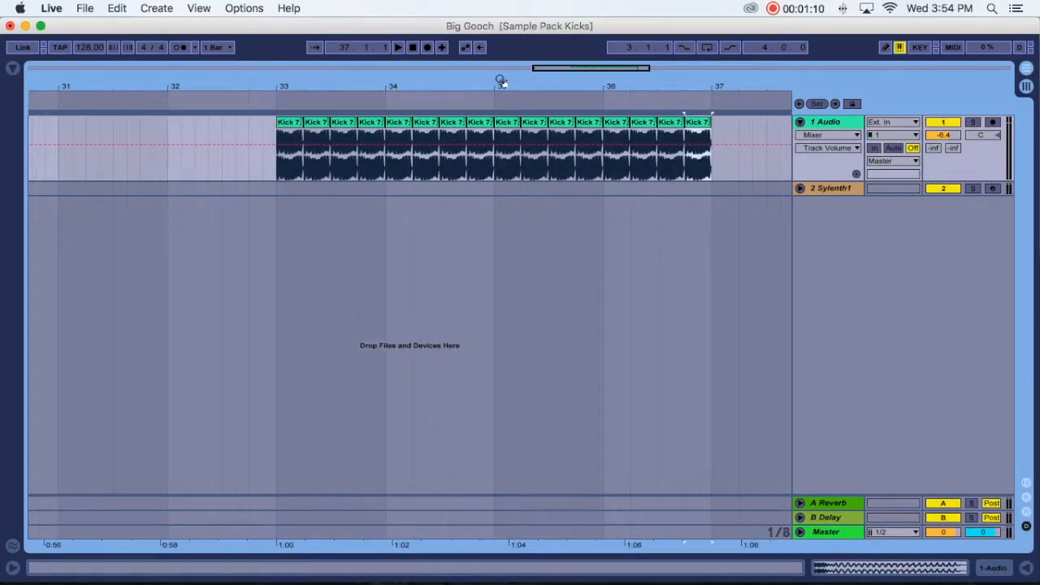
left_click(711, 136)
left_click_drag(711, 137, 280, 136)
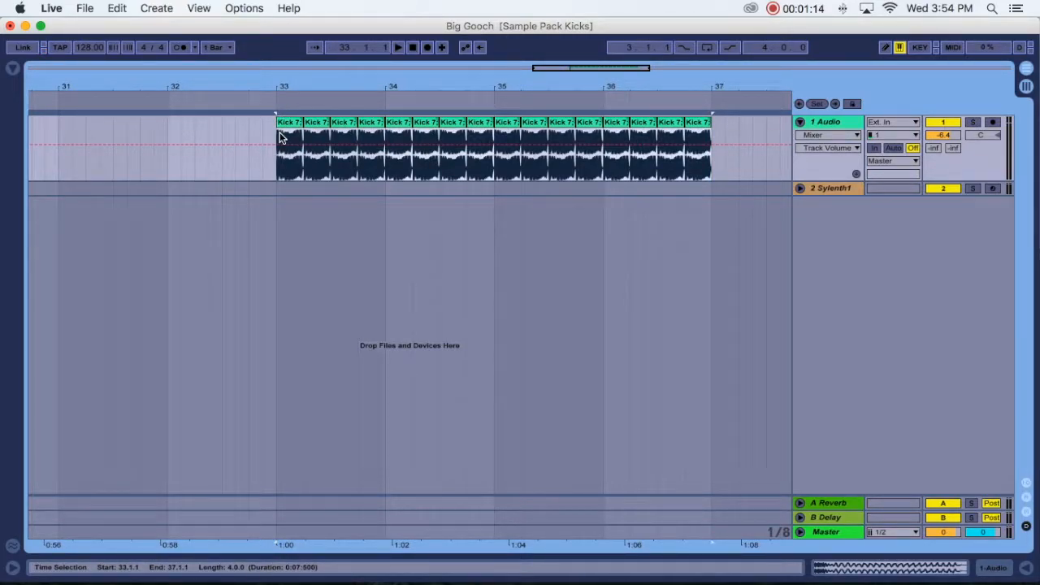
key("super+d")
key("super+d")
key("super+d")
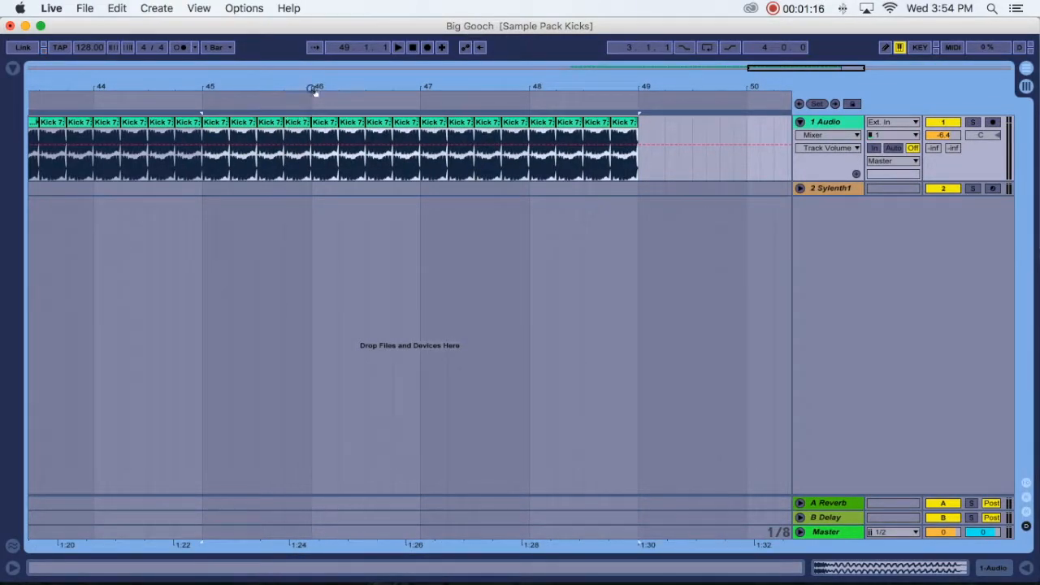
- Delete the kick clips in bar 48 and in bar 40 on the audio track
left_click(450, 122)
left_click_drag(450, 123, 402, 130)
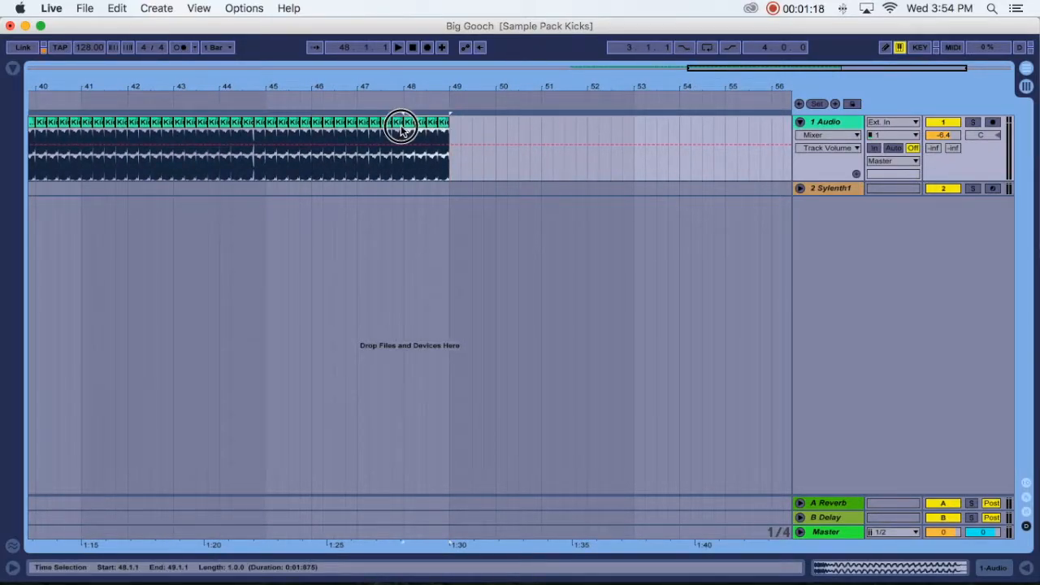
scroll(403, 125, "left", 10)
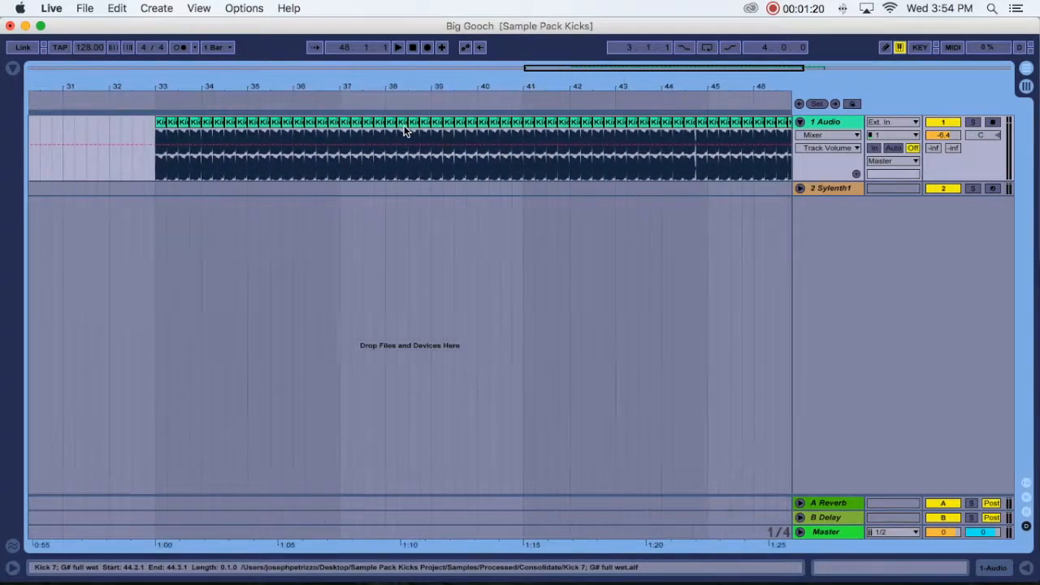
left_click(492, 122)
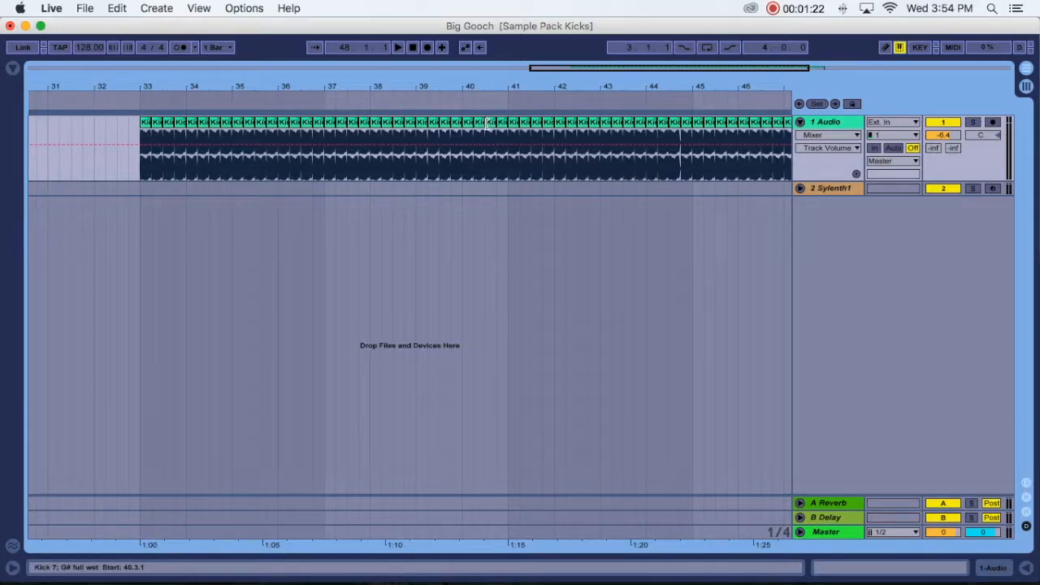
left_click_drag(493, 119, 463, 130)
key("Delete")
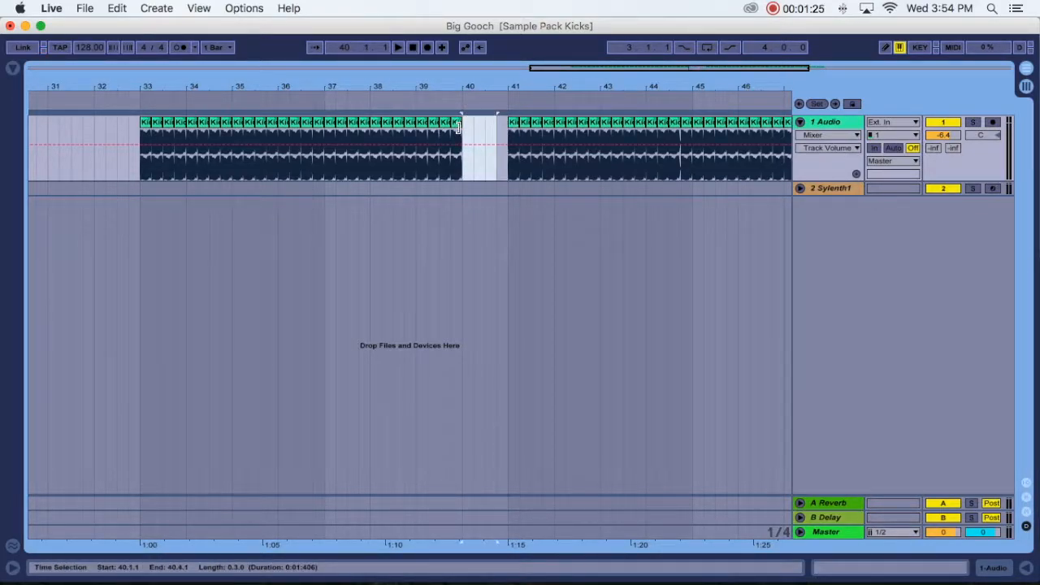
- Delete the single kicks on the last beat of bar 36 and of bar 44
left_click(317, 126)
scroll(457, 169, "right", 3)
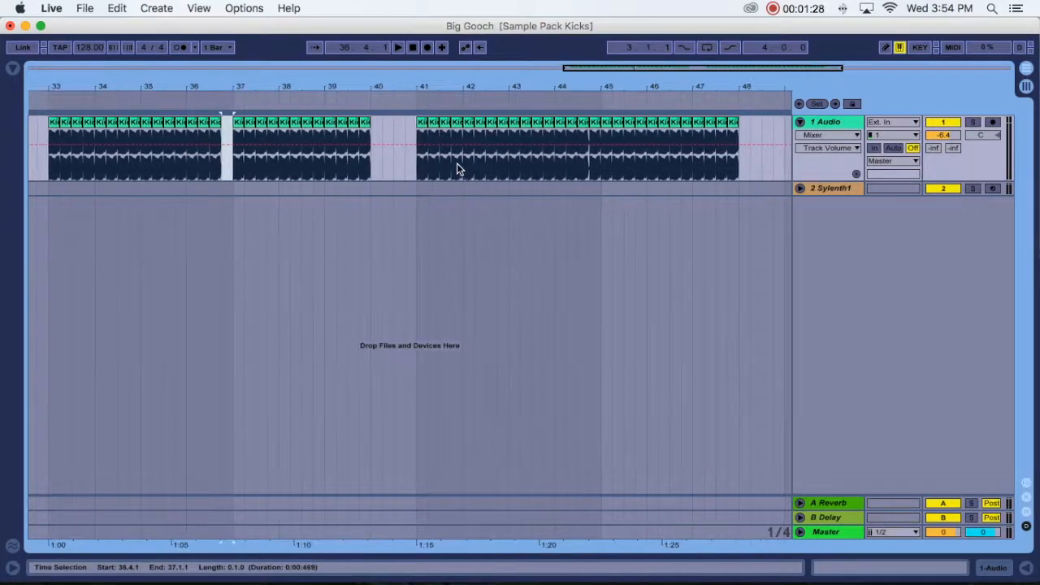
left_click(596, 119)
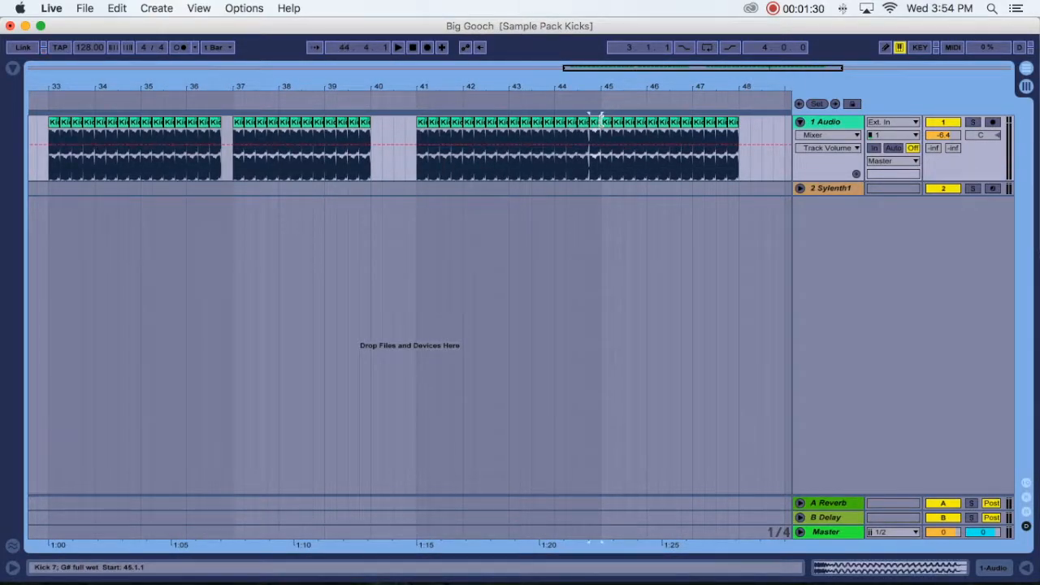
key("Delete")
left_click_drag(506, 81, 506, 61)
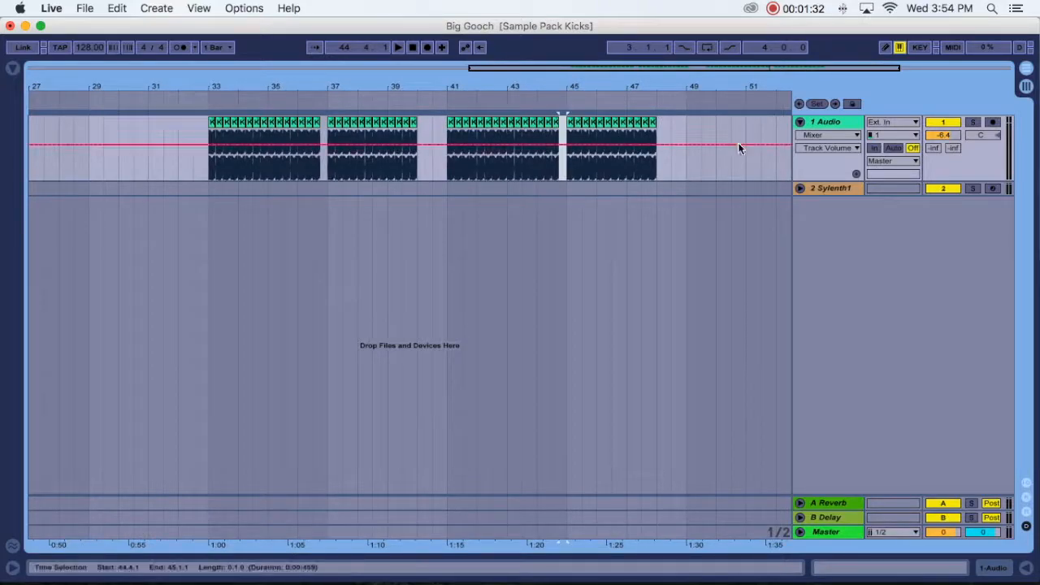
- Insert an empty four-bar MIDI clip at bar 33 on the Sylenth1 track and arm the unfolded track for recording
left_click_drag(214, 186, 326, 189)
key("super+shift+m")
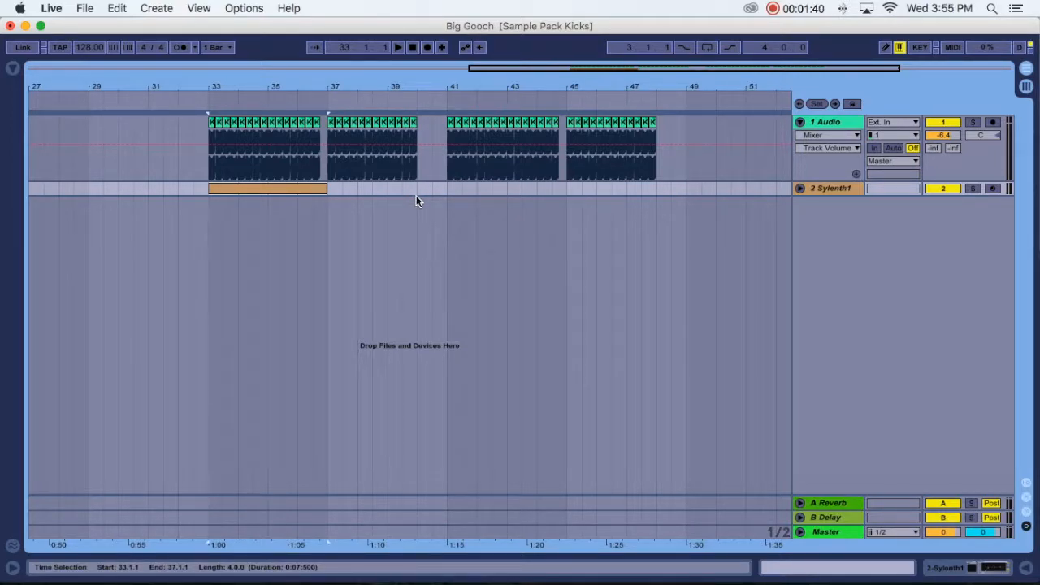
left_click(993, 188)
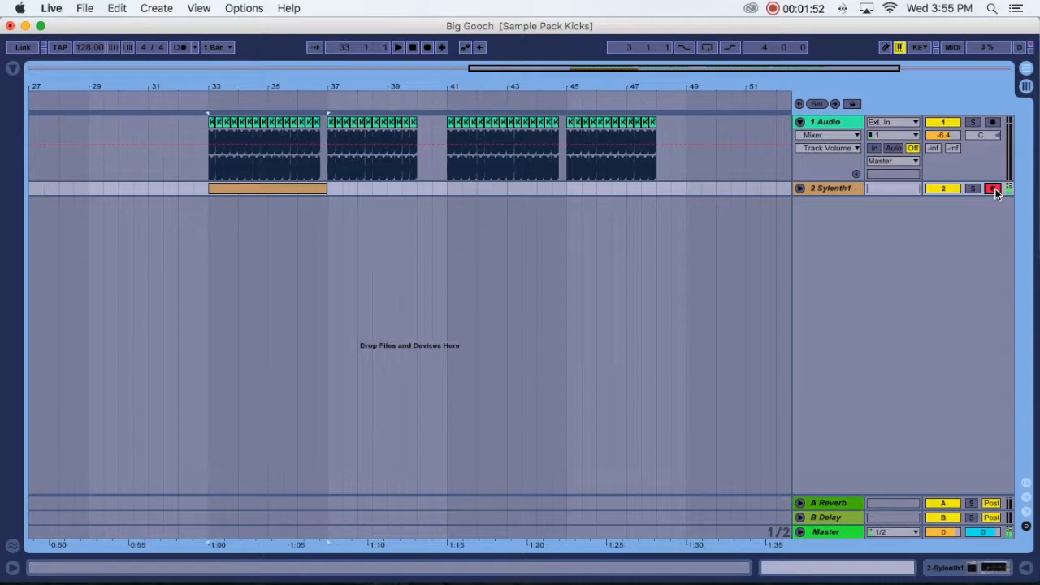
left_click(800, 189)
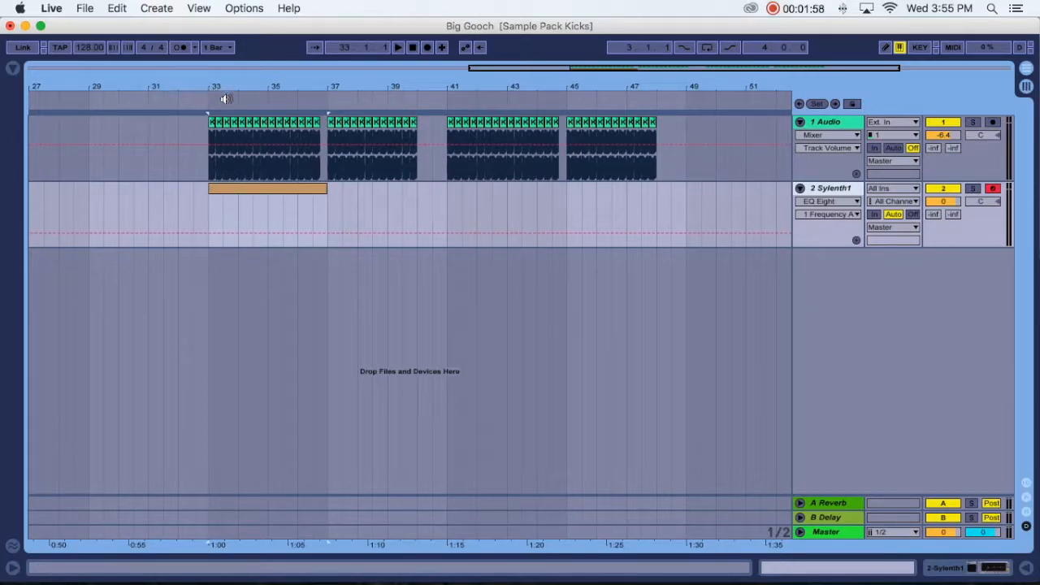
key("super+z")
mouse_move(454, 83)
left_mouse_down()
mouse_move(451, 95)
mouse_move(463, 72)
mouse_move(469, 85)
left_mouse_up()
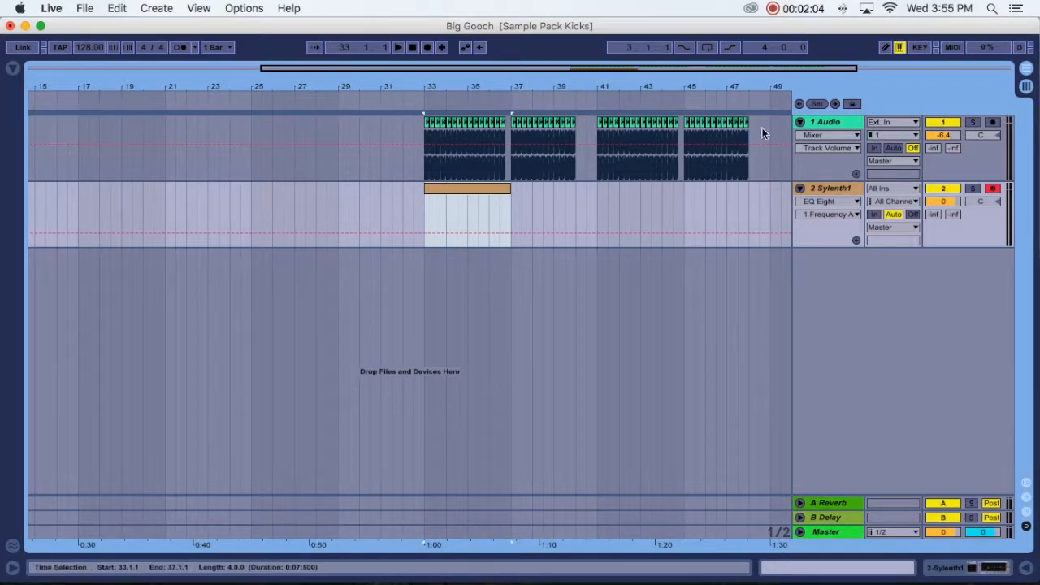
- Open the Sylenth1 MIDI clip and add sixteenth G1 notes at 1.1.1 and 1.1.3
left_click(465, 189)
double_click(465, 188)
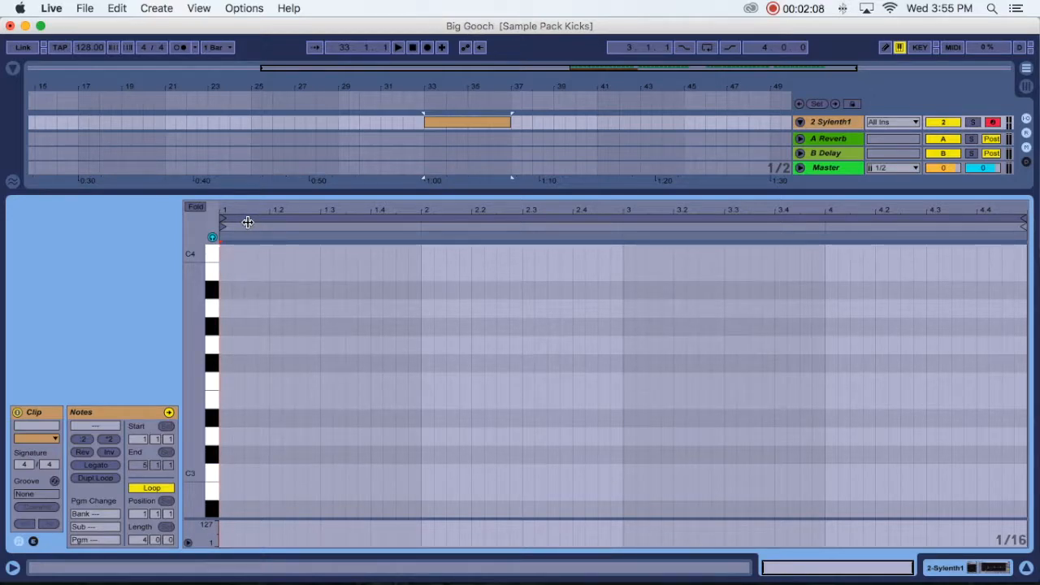
scroll(196, 326, "down", 10)
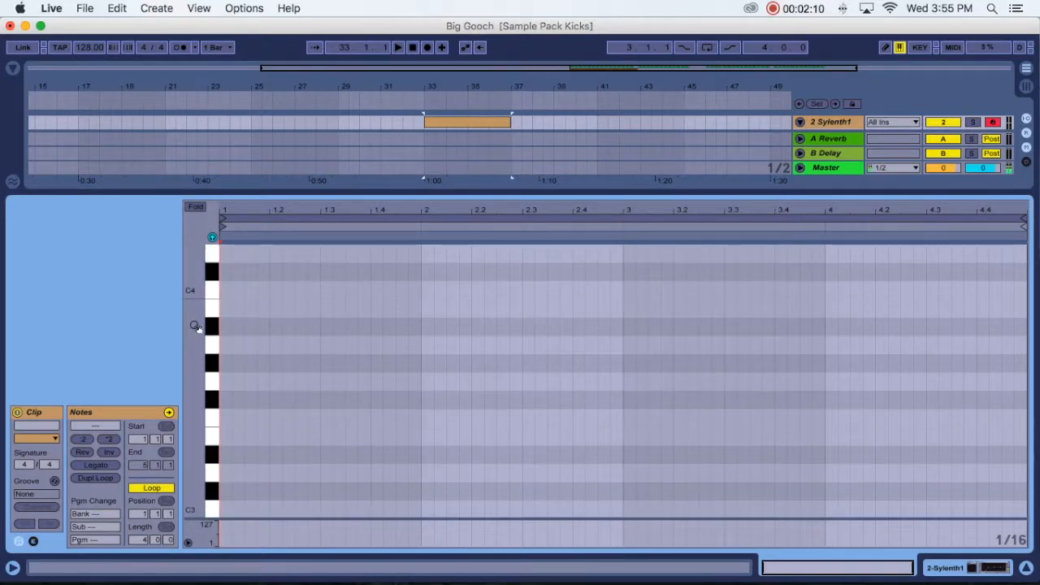
left_click(217, 364)
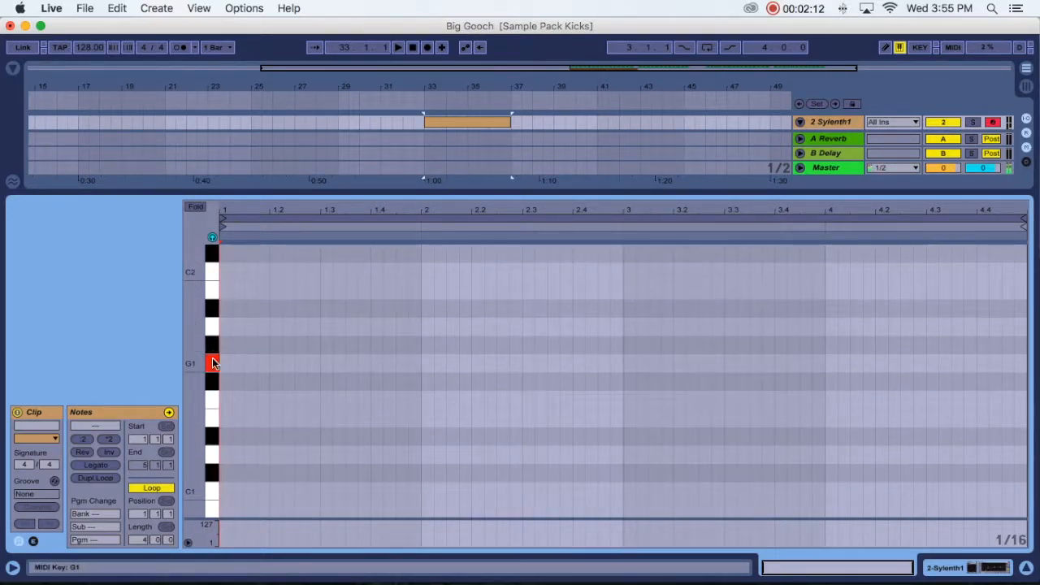
left_click(225, 363)
left_click(249, 363)
- Add four consecutive sixteenth A#2 notes across beat 1.2, select them and play the clip back
scroll(255, 358, "up", 3)
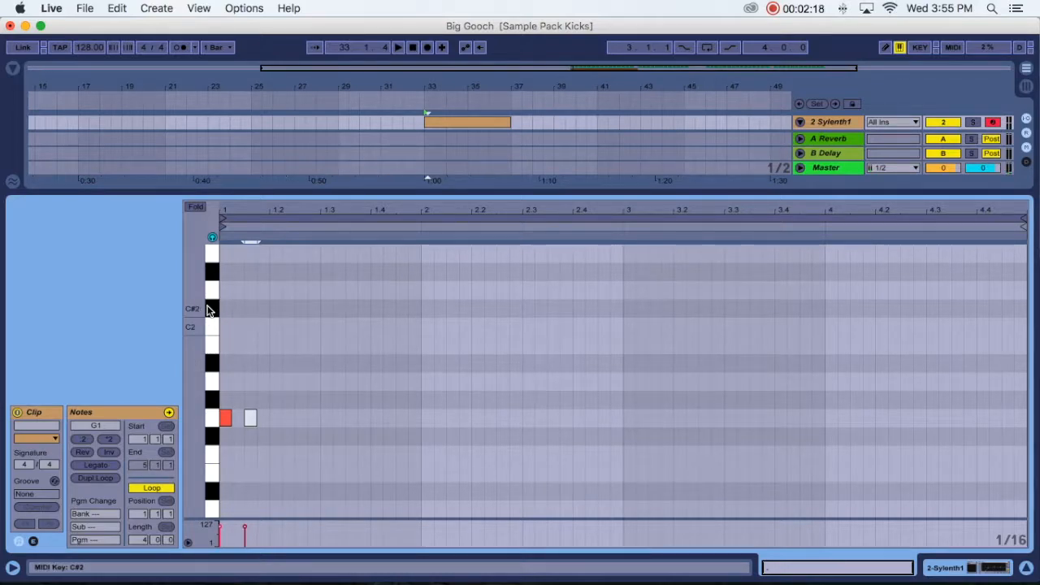
scroll(213, 301, "up", 7)
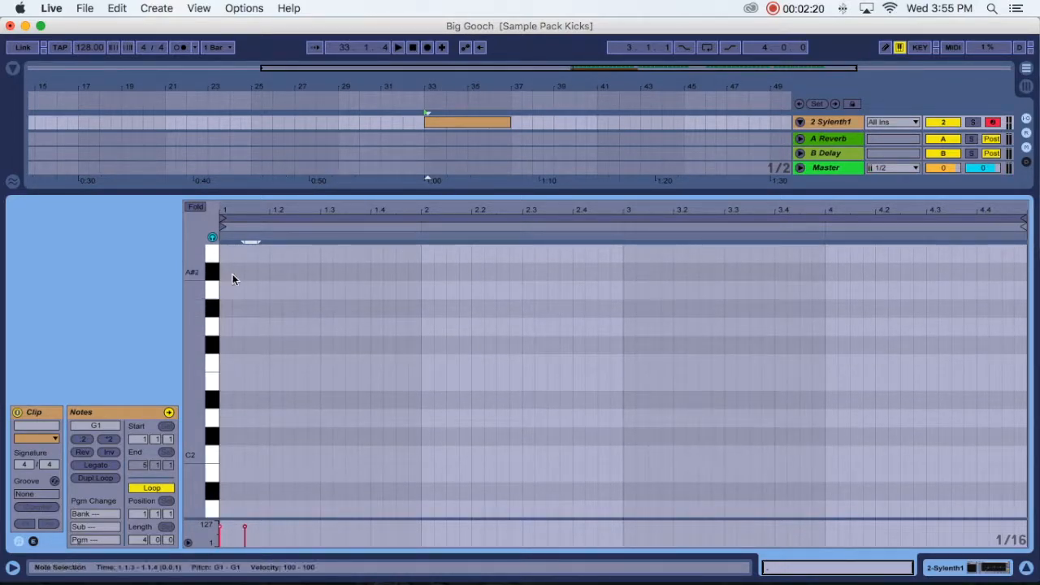
left_click(273, 272)
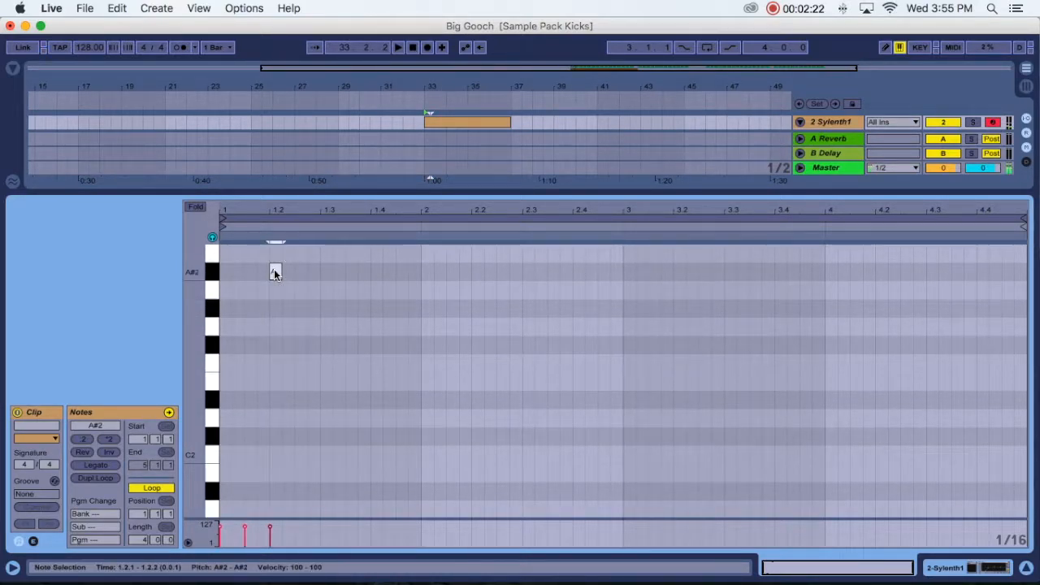
left_click(286, 272)
double_click(298, 271)
double_click(311, 270)
left_click_drag(341, 261, 316, 271)
scroll(598, 447, "up", 1)
key("space")
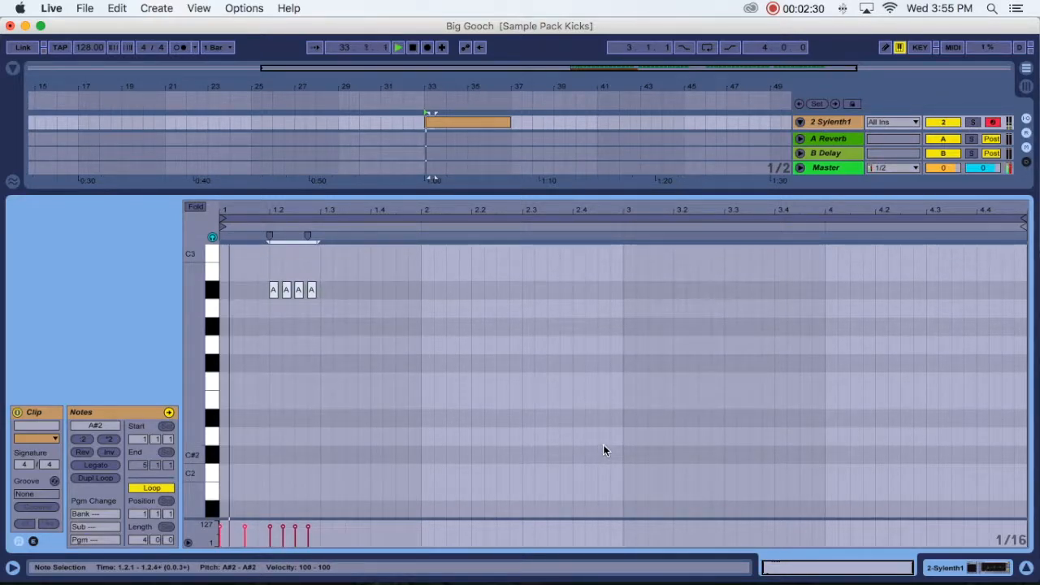
- Add an eighth C3 note at 1.3.1 and an eighth A2 note at 1.3.3, and play the clip back
left_click_drag(199, 347, 193, 348)
key("space")
double_click(324, 303)
mouse_move(333, 302)
left_mouse_down()
mouse_move(369, 322)
mouse_move(333, 293)
left_mouse_up()
double_click(351, 323)
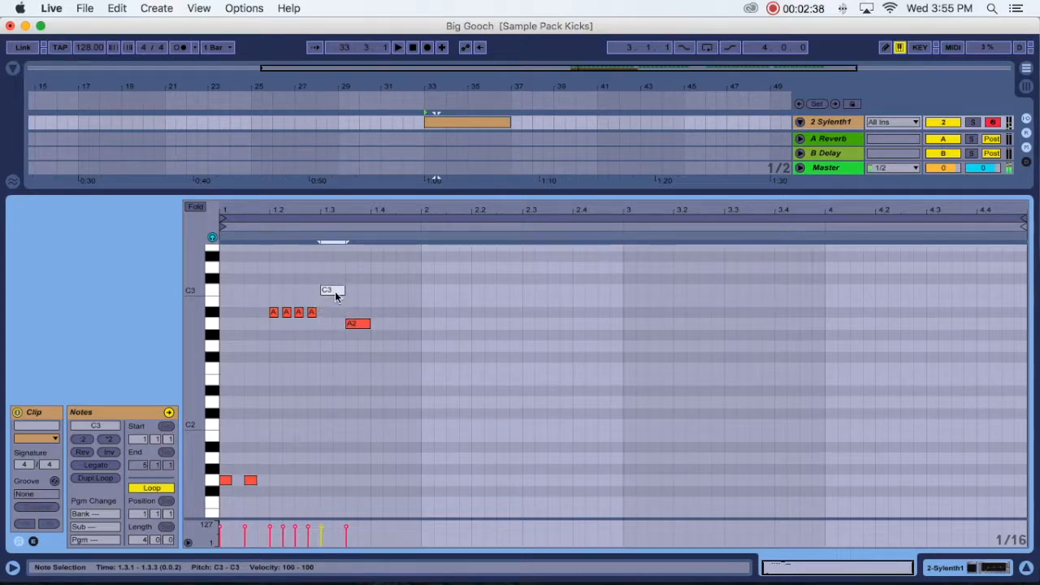
key("space")
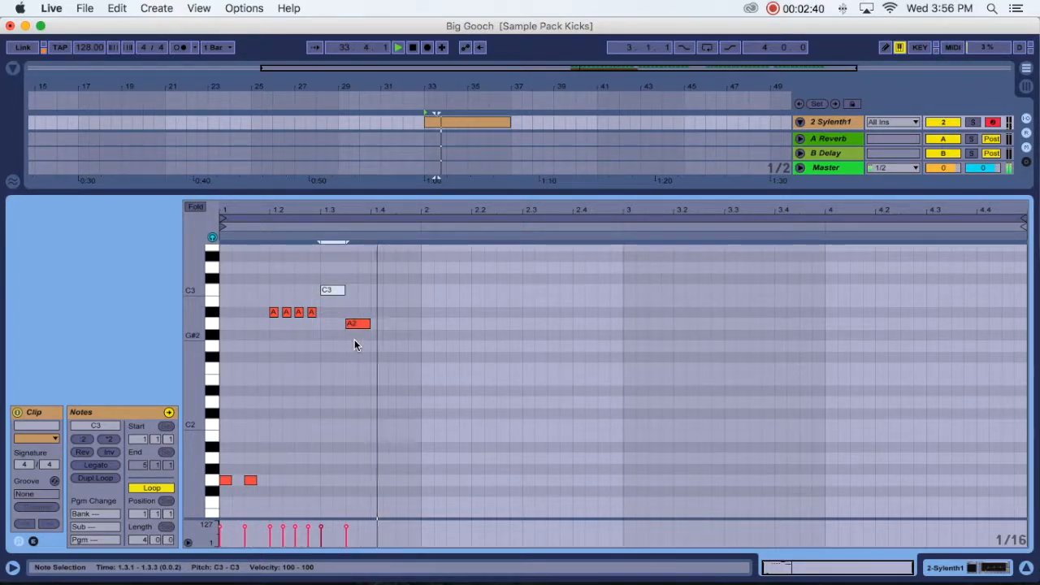
- Select all notes of the first-bar phrase and duplicate them three times across the four-bar clip
left_click(414, 256)
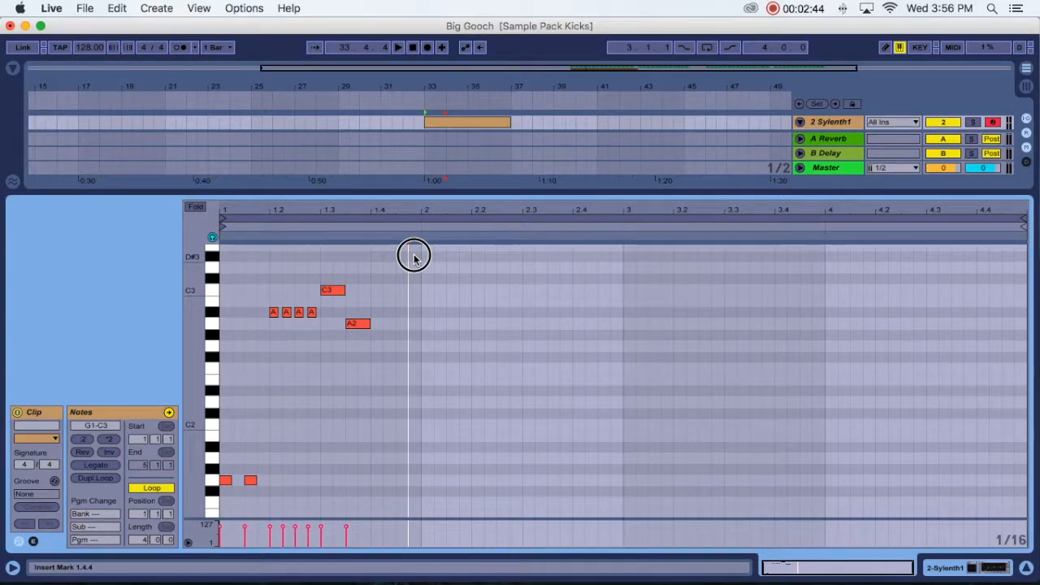
left_click_drag(413, 256, 220, 491)
key("super+d")
key("super+d")
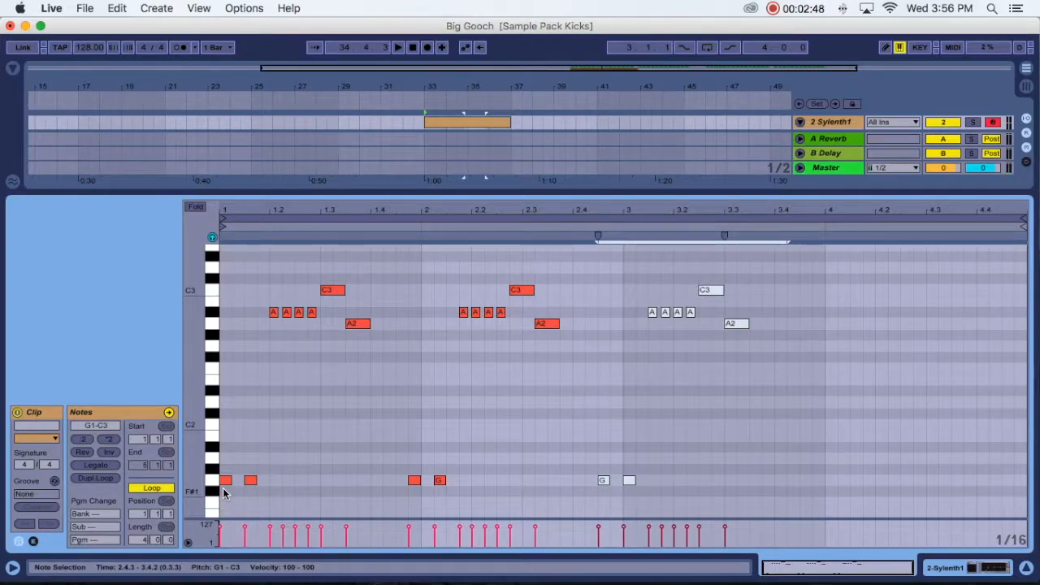
key("super+d")
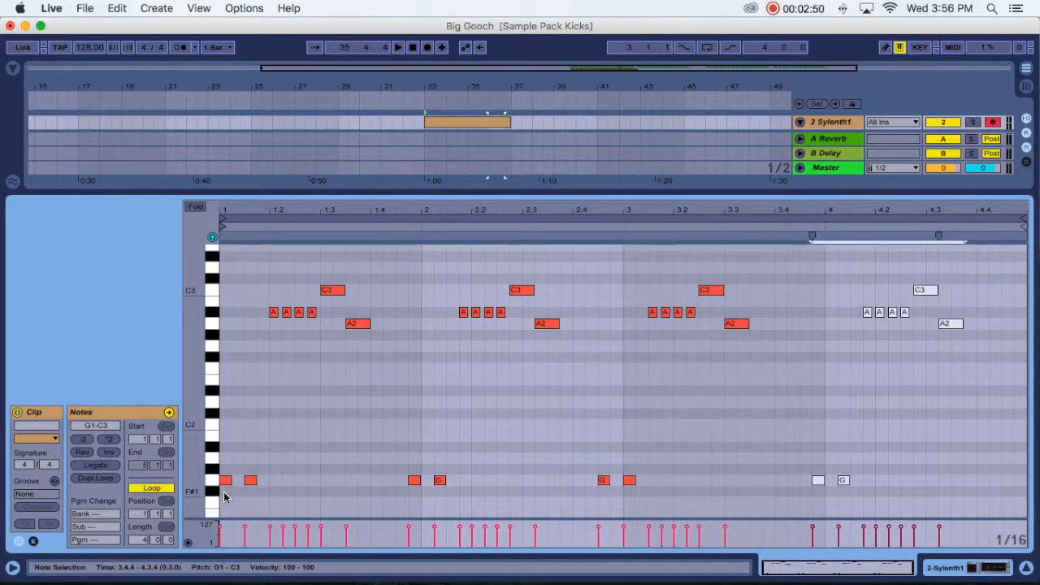
- Shift the last phrase copy to start at bar 4 and all notes of the copy before it to start at bar 3
key("Right")
left_click_drag(609, 276, 778, 479)
key("Right")
key("Right")
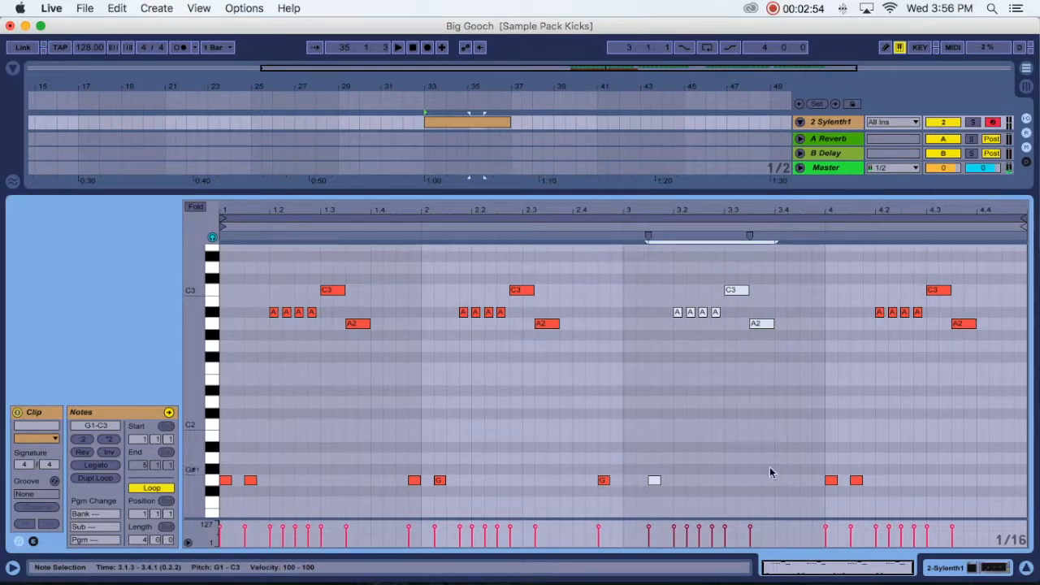
left_click(603, 482)
key("Right")
key("Right")
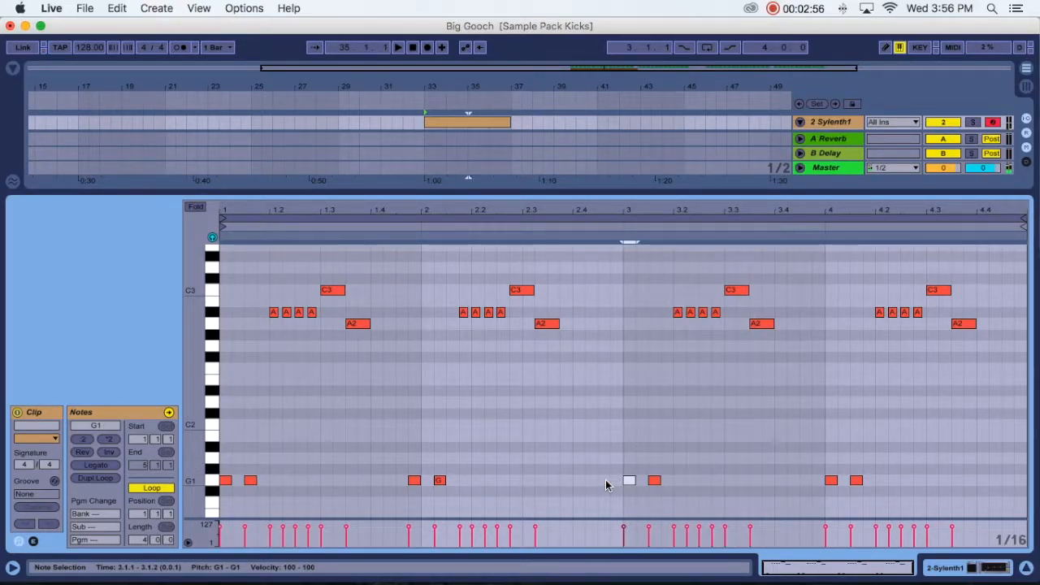
- Shift the first phrase copy to start exactly at bar 2 and play the clip back
mouse_move(400, 275)
left_mouse_down()
mouse_move(409, 460)
mouse_move(596, 499)
mouse_move(594, 485)
left_mouse_up()
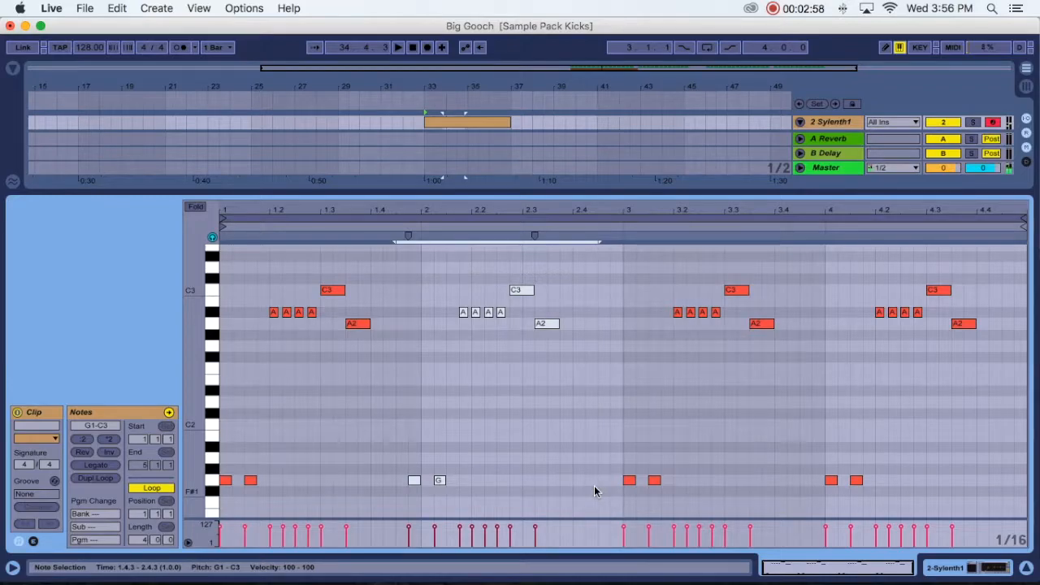
key("Right")
left_click(510, 391)
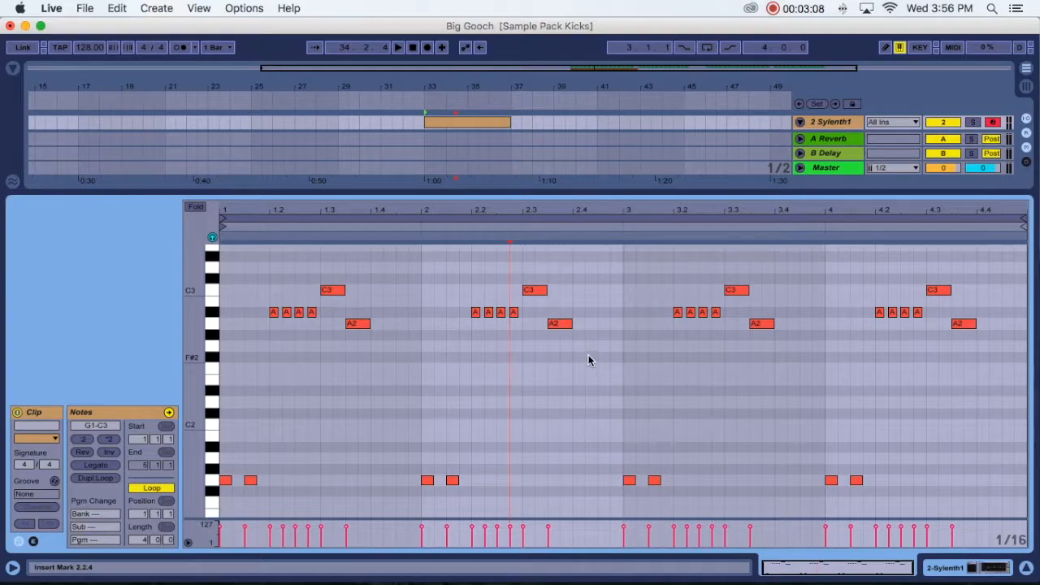
key("space")
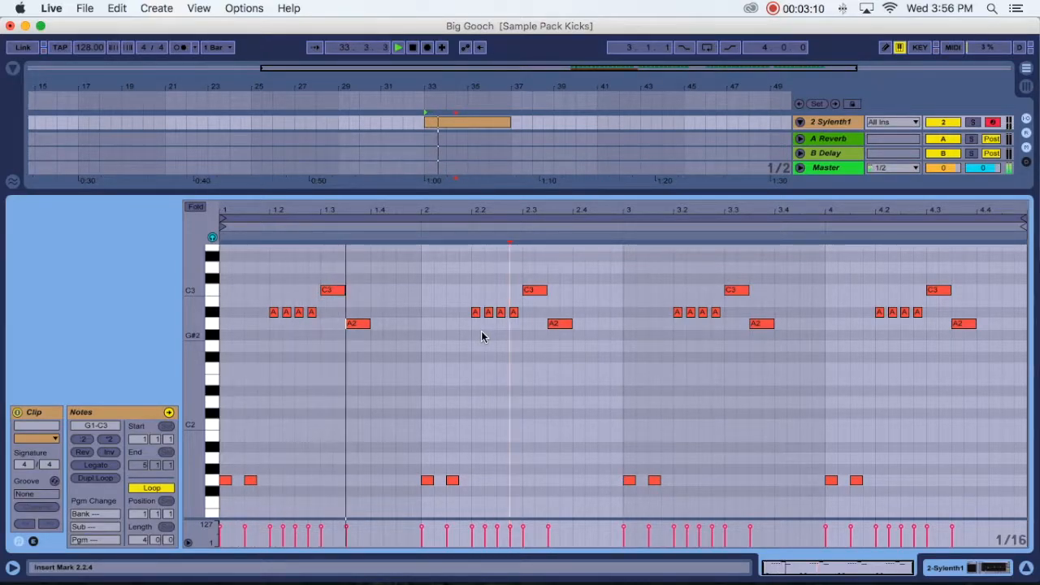
key("space")
- Add an eighth note at 2.4.1, try it on G#2, move it to G2 and play the clip back
double_click(577, 335)
left_click_drag(585, 335, 599, 335)
key("space")
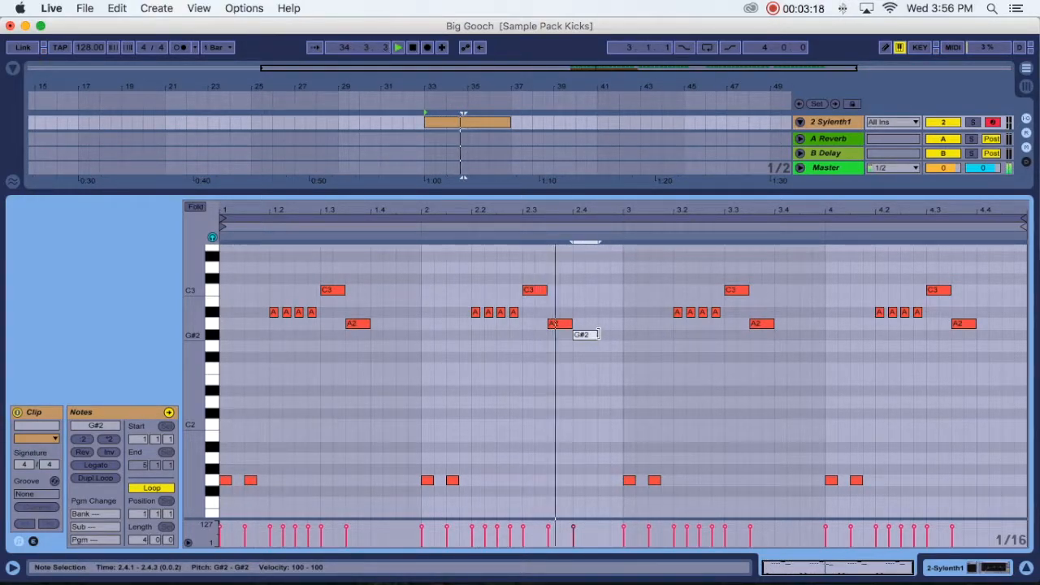
key("space")
left_click_drag(587, 335, 589, 348)
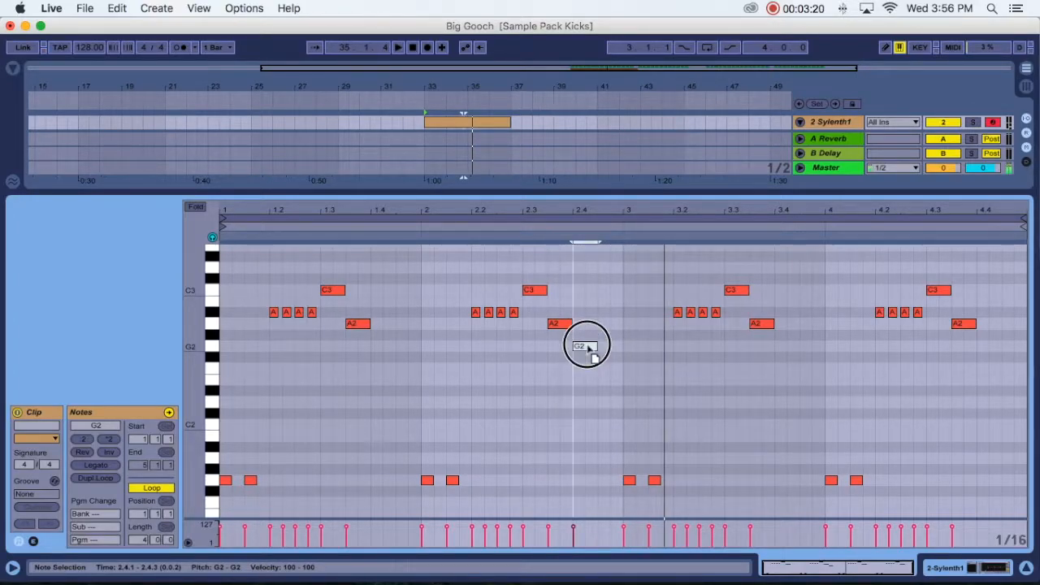
scroll(592, 349, "down", 2)
key("space")
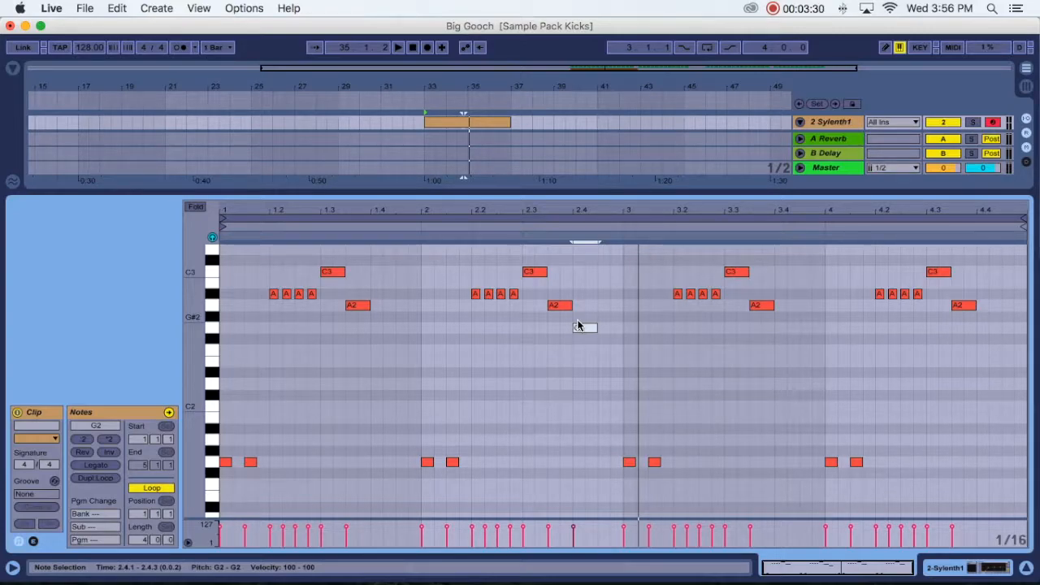
scroll(585, 319, "up", 2)
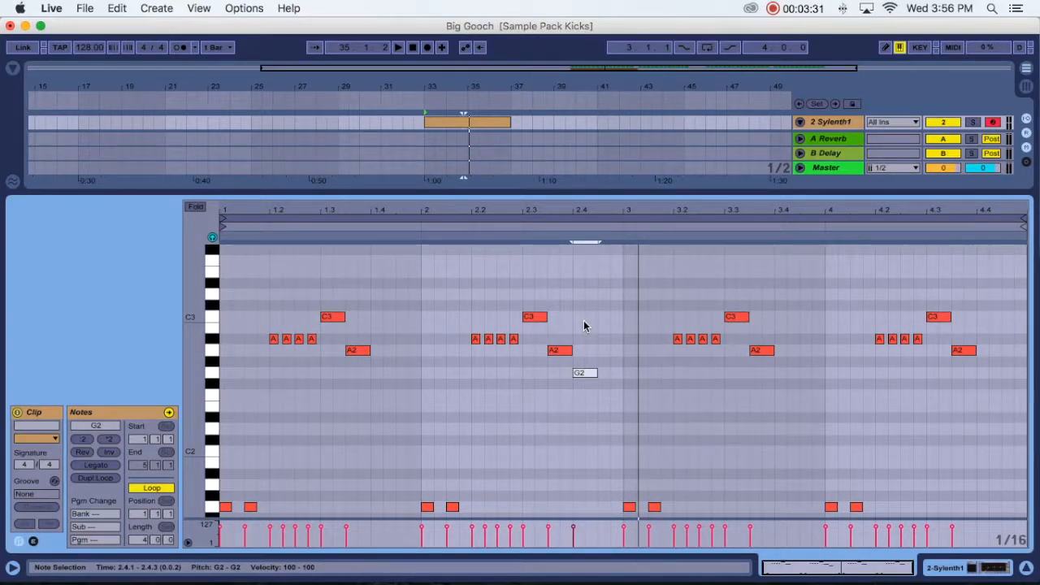
left_click(481, 193)
left_click(483, 207)
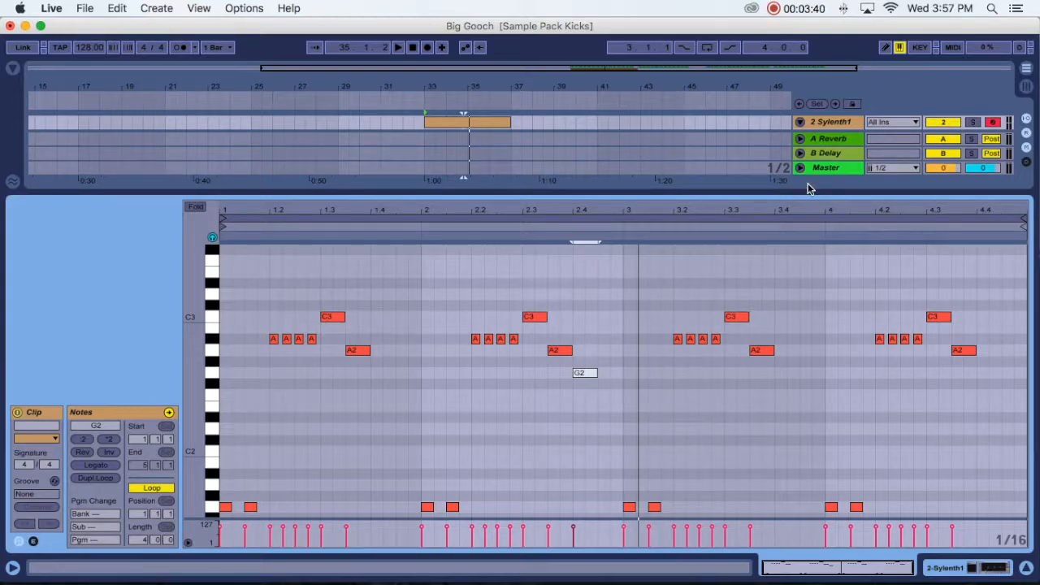
- Delete the eighth C3 and A2 notes in the second half of bar 4
left_click(932, 284)
left_click_drag(931, 281, 1003, 380)
key("Delete")
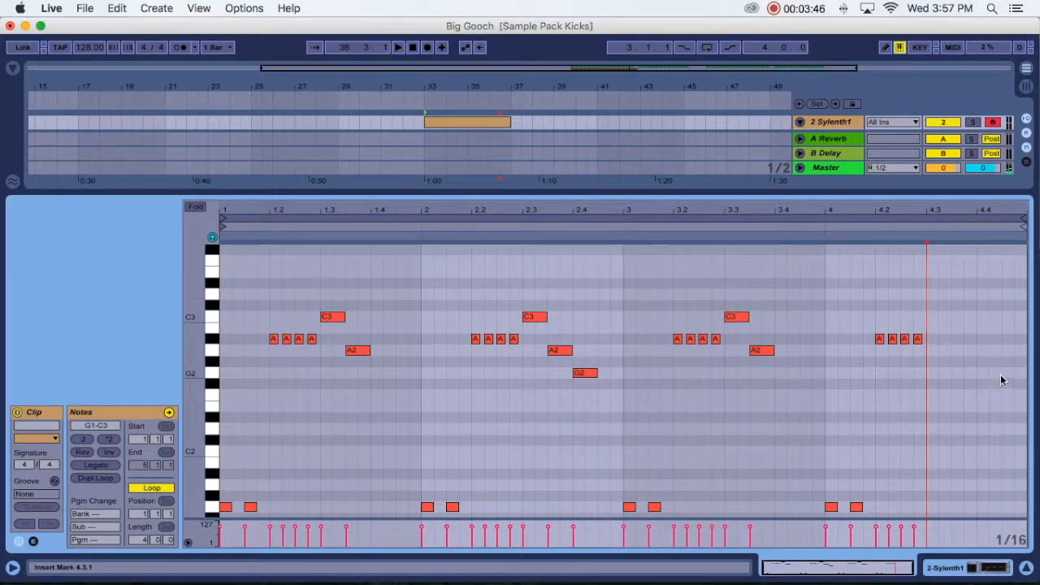
- Add two sixteenth C3 notes from 4.3.1 and two sixteenth A2 notes from 4.3.3
left_click(931, 319)
left_click(944, 317)
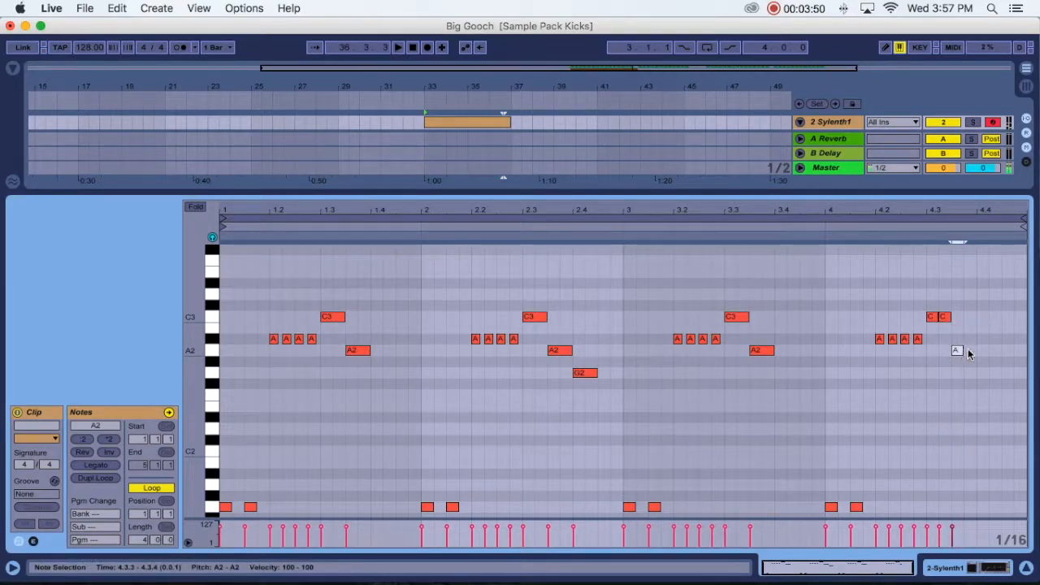
left_click_drag(986, 306, 973, 350)
- Add G2 notes at 4.4.1 and 4.4.3, shorten the first one slightly and play the whole clip back
double_click(981, 371)
left_click(1005, 373)
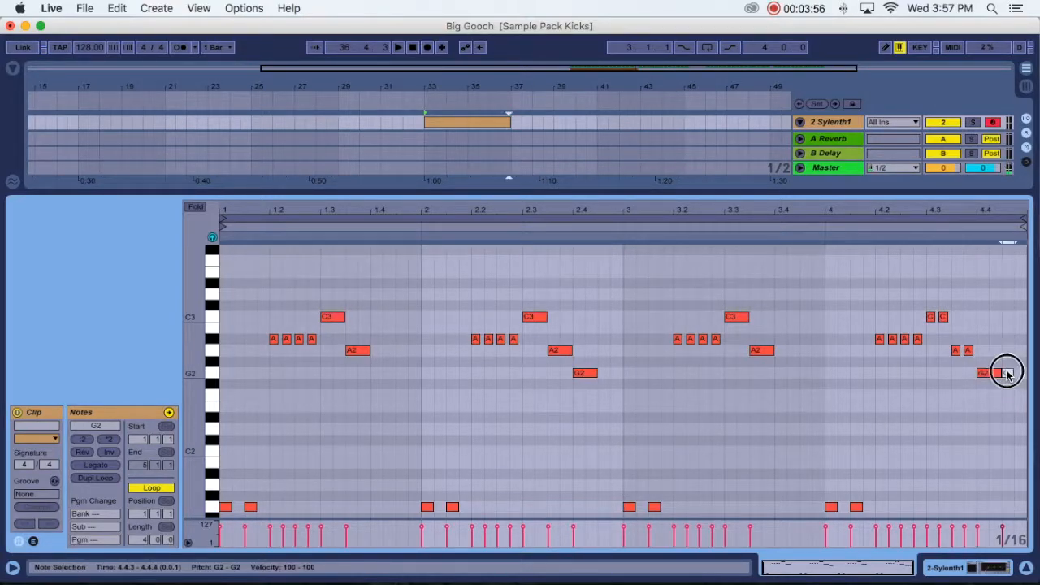
left_click_drag(998, 372, 996, 373)
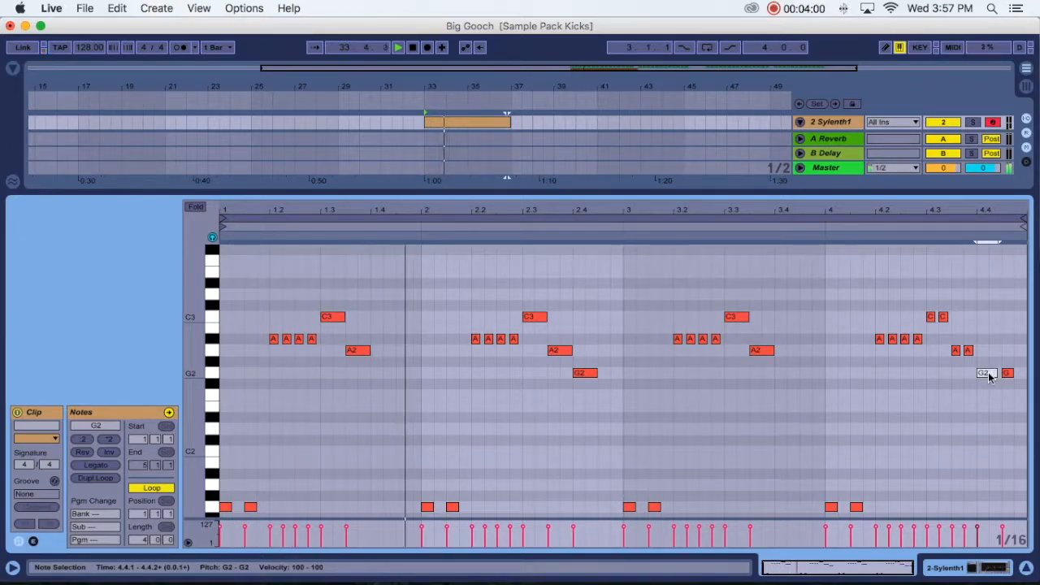
scroll(1000, 365, "up", 3)
scroll(978, 373, "down", 5)
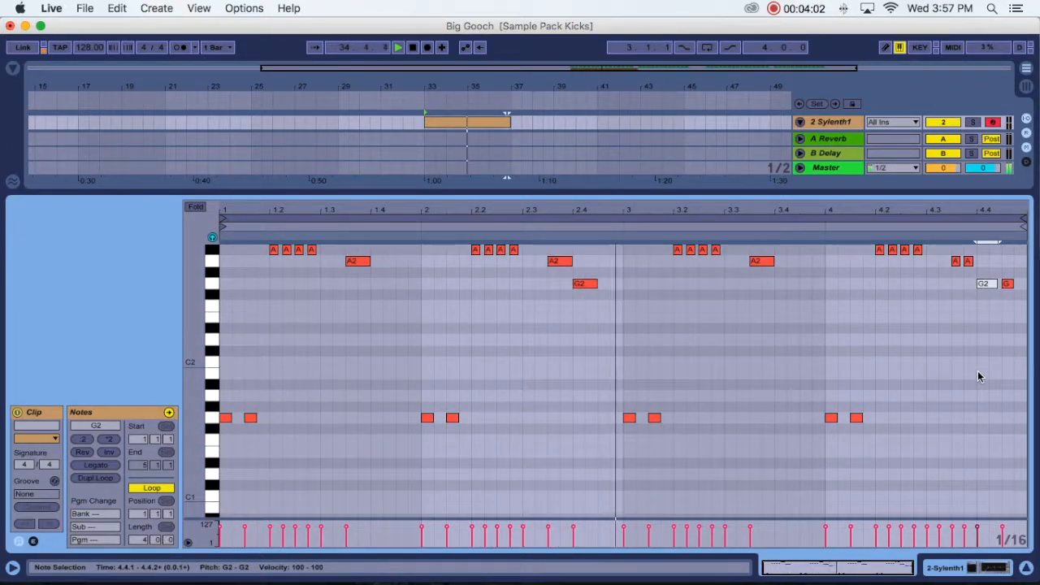
scroll(978, 374, "up", 3)
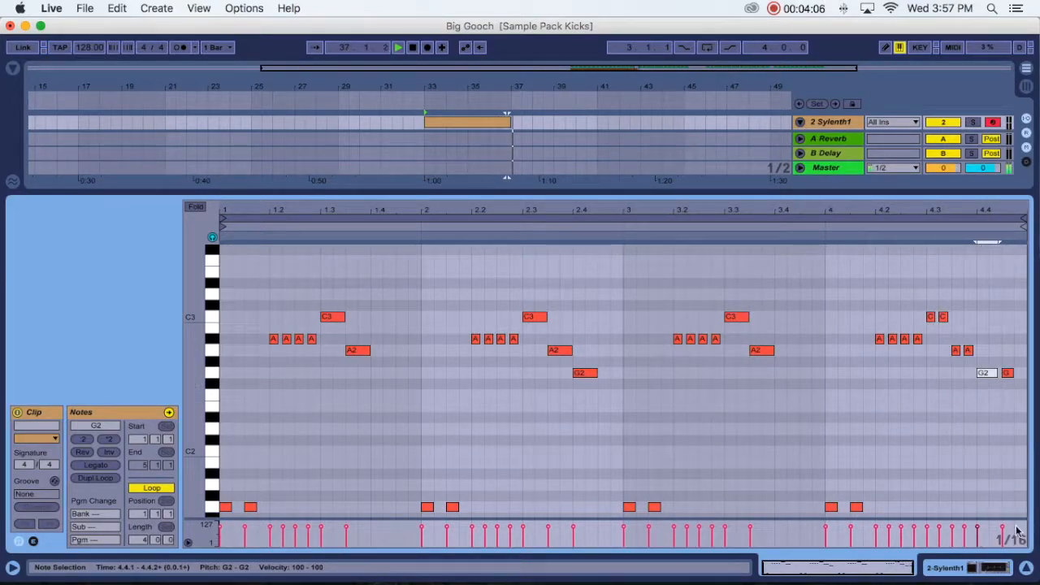
- Return to the full arrangement and duplicate the four-bar Sylenth1 clip three times to fill bars 33 to 49
left_click(1026, 569)
left_click(488, 188)
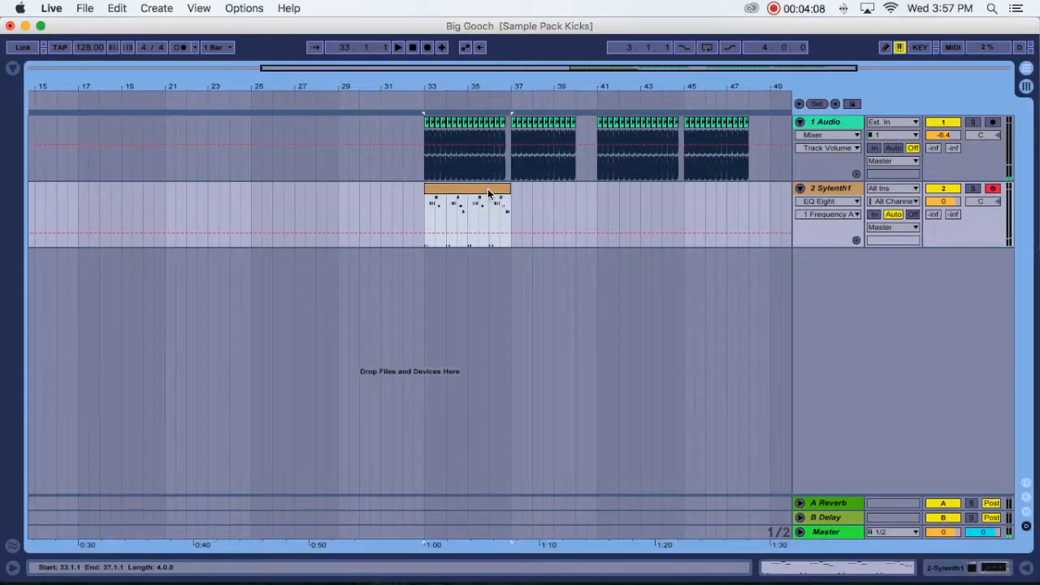
key("super+d")
key("super+d")
key("super+d")
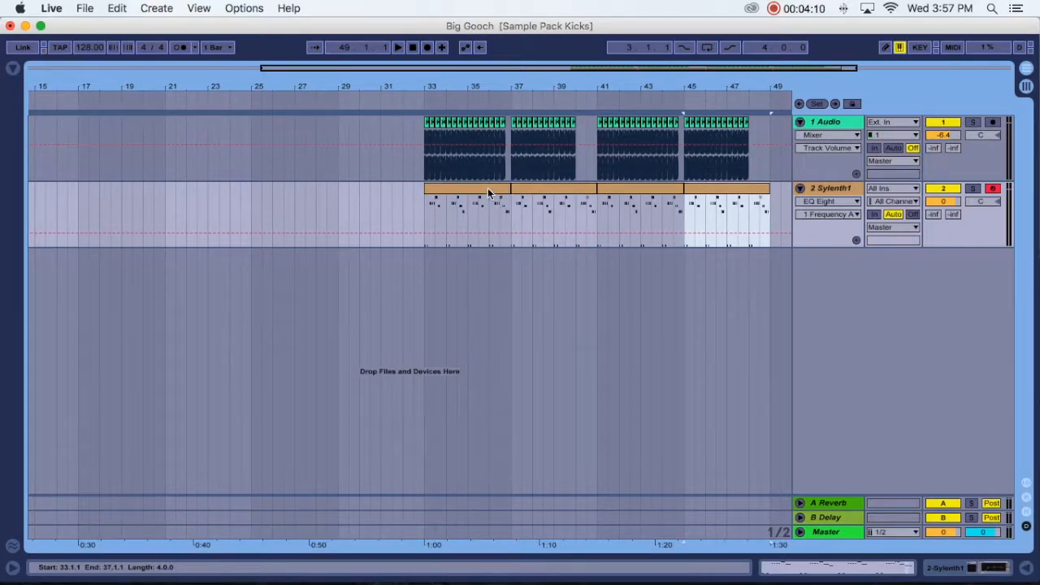
- Duplicate the Sylenth1 track twice, together with its clips
left_click(832, 190)
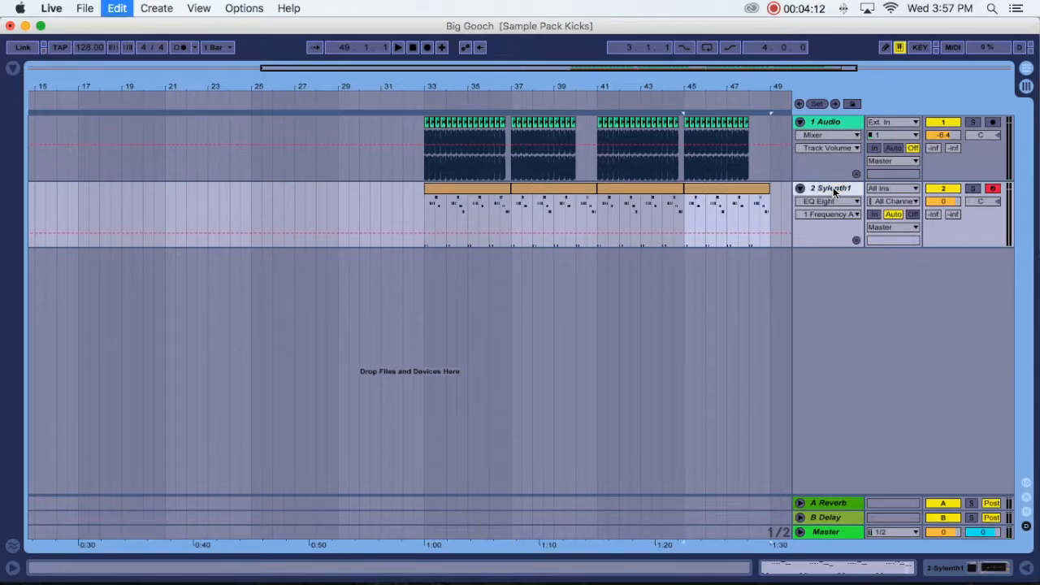
key("super+d")
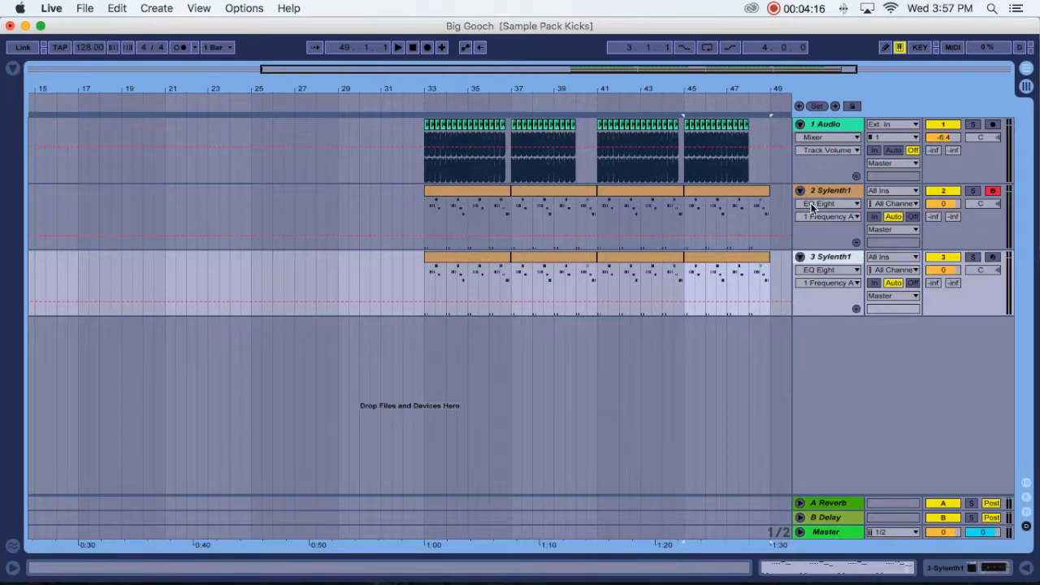
key("super+d")
- Open the first clip on track 3 Sylenth1 and delete all of its low G1 notes
left_click(844, 260)
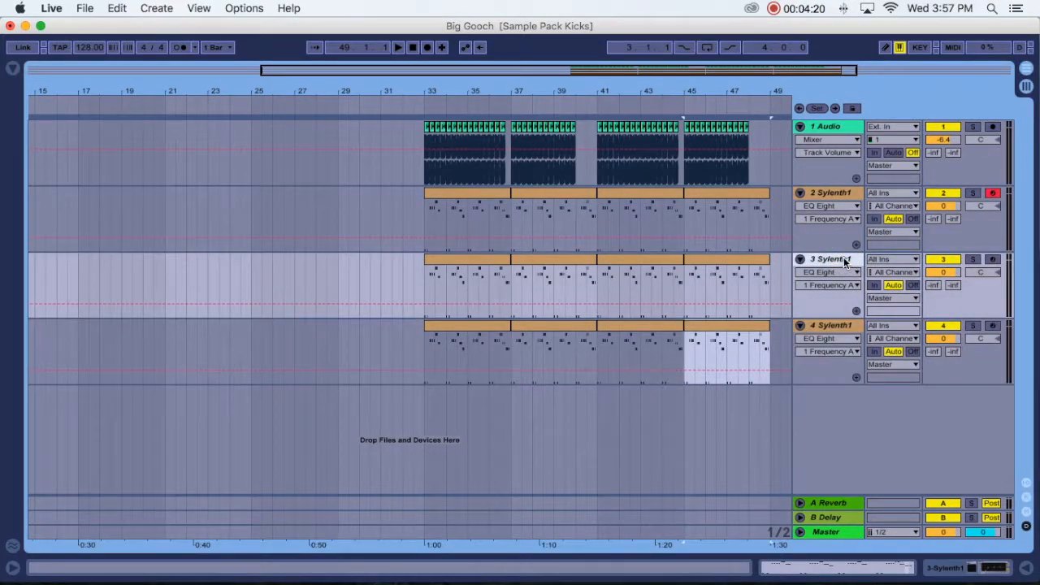
double_click(471, 262)
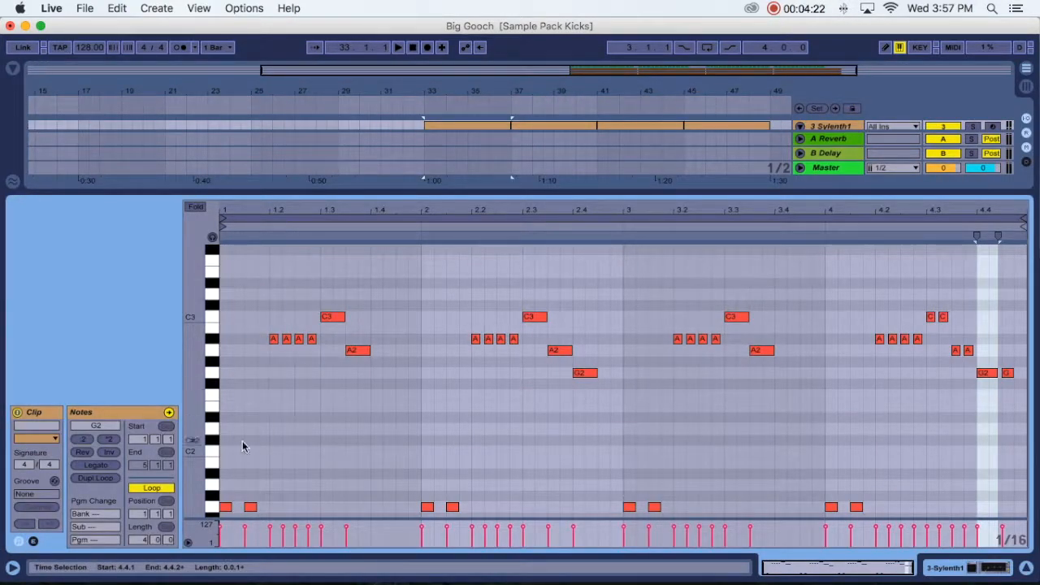
left_click(225, 490)
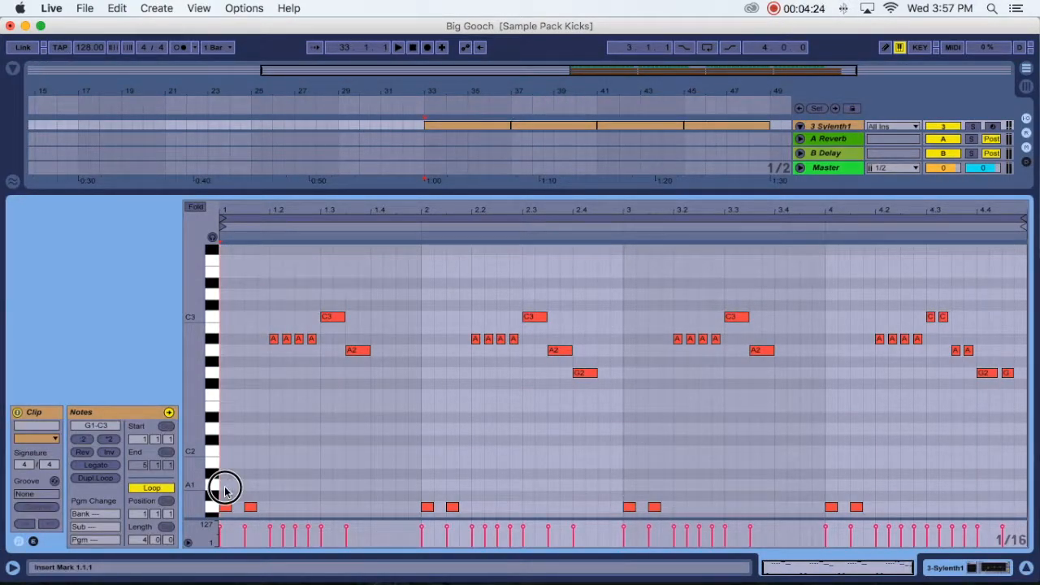
left_click(227, 490)
left_click_drag(228, 491, 881, 512)
key("Delete")
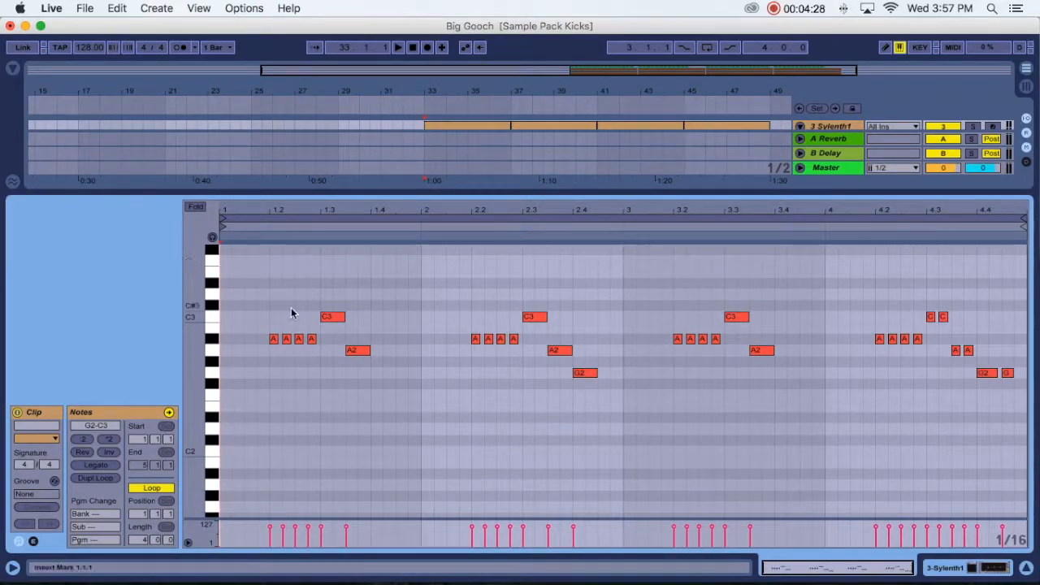
- Select all remaining notes in the track 3 clip and transpose them up one octave to G3–C4
left_click_drag(253, 285, 1013, 413)
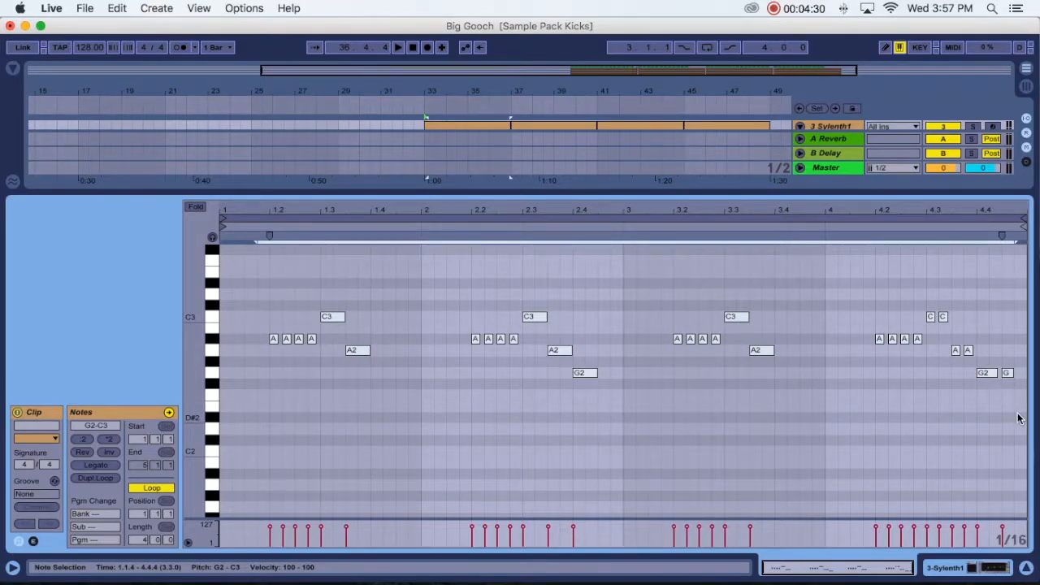
key("Up")
key("Up")
key("Up")
key("Up")
key("Up")
key("Up")
key("Up")
key("Up")
key("Up")
key("Up")
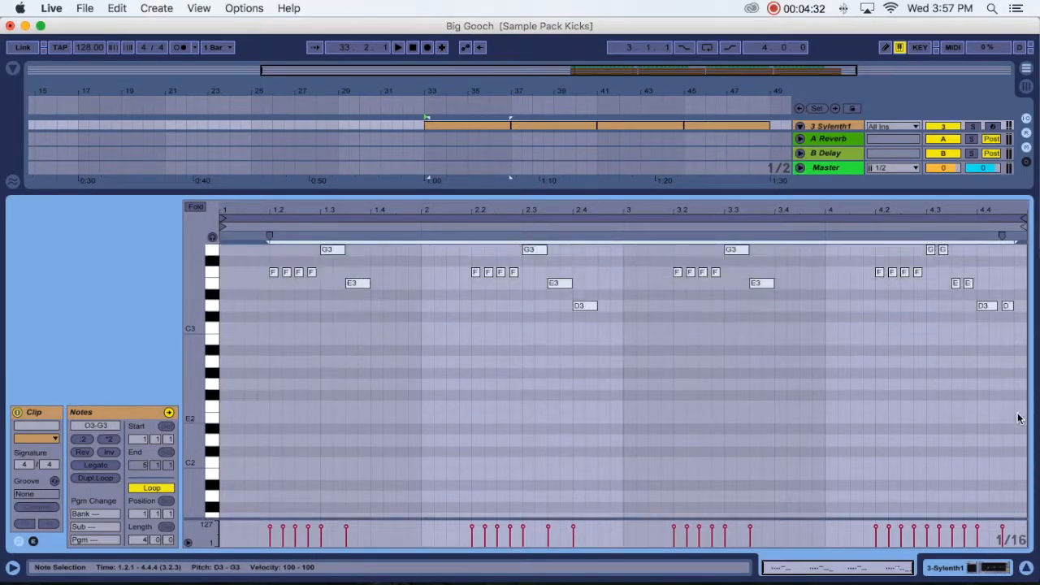
key("Up")
key("Up")
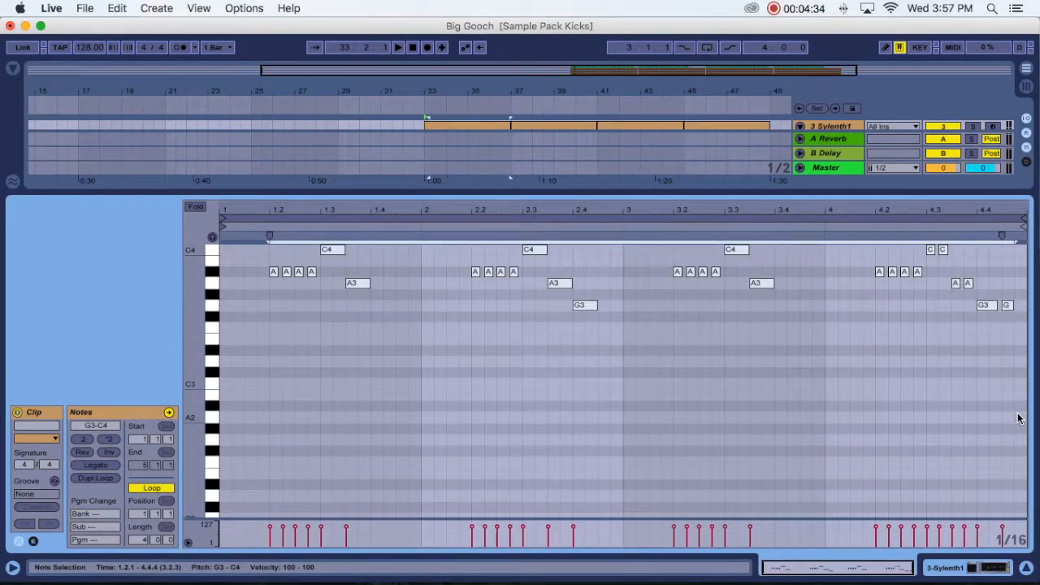
- Return to the full arrangement and mute tracks 4 Sylenth1 and 3 Sylenth1 during playback
left_click(1026, 567)
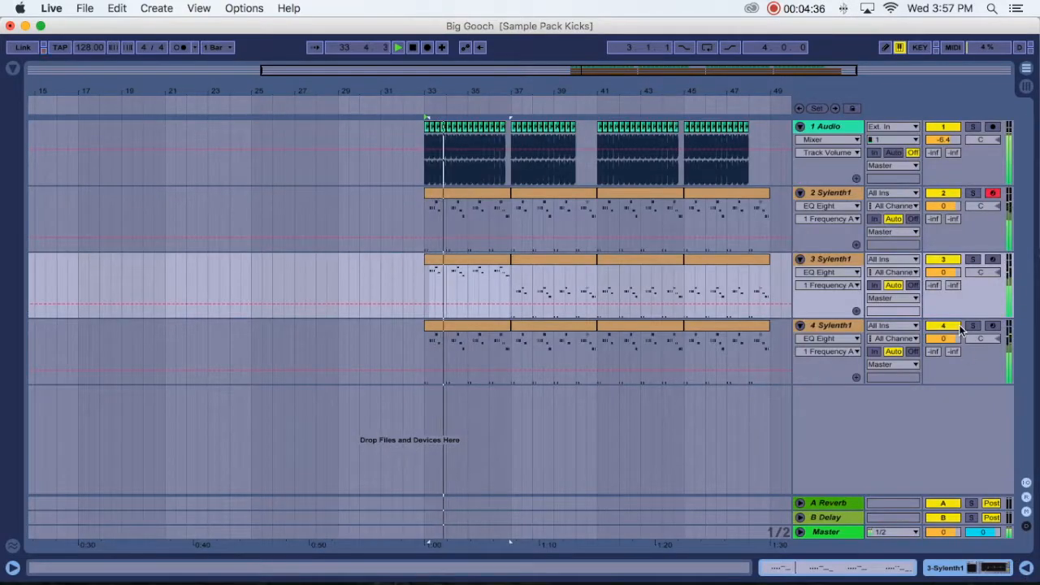
left_click(957, 326)
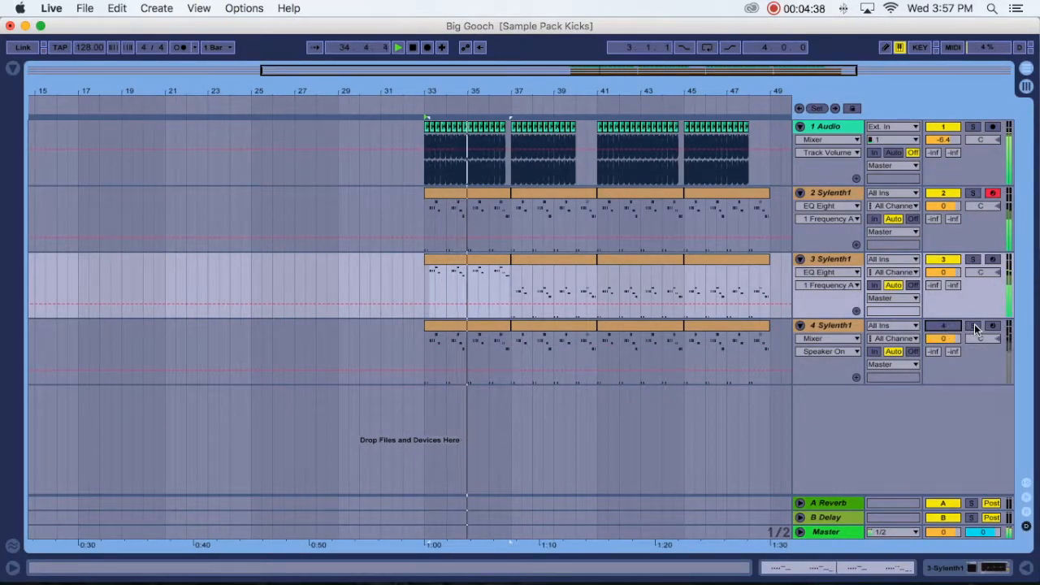
left_click(951, 262)
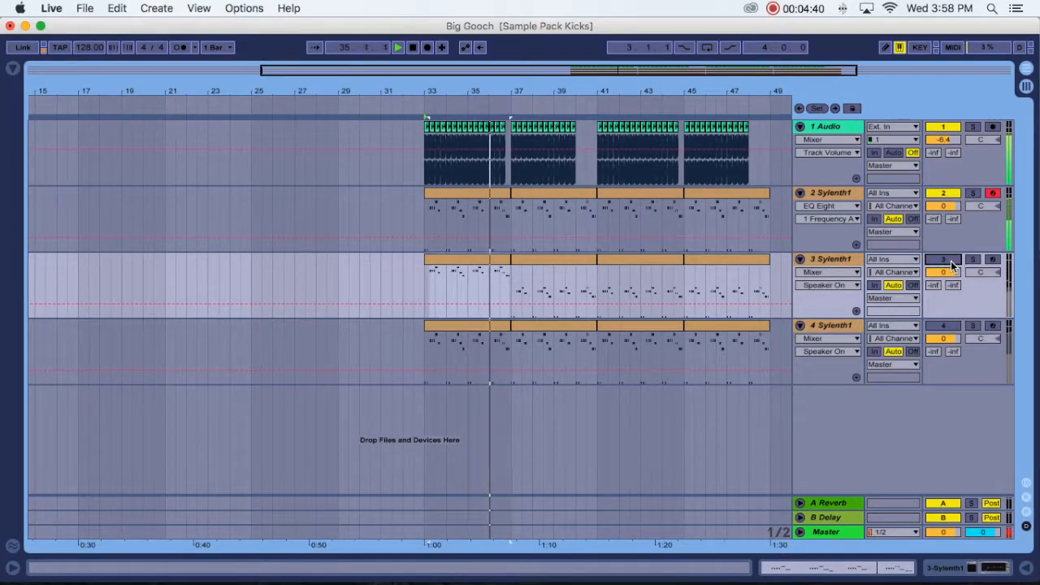
- Unmute track 3 Sylenth1 and duplicate its first clip three times so that it fills bars 33 to 49
left_click(951, 262)
key("space")
left_click(476, 264)
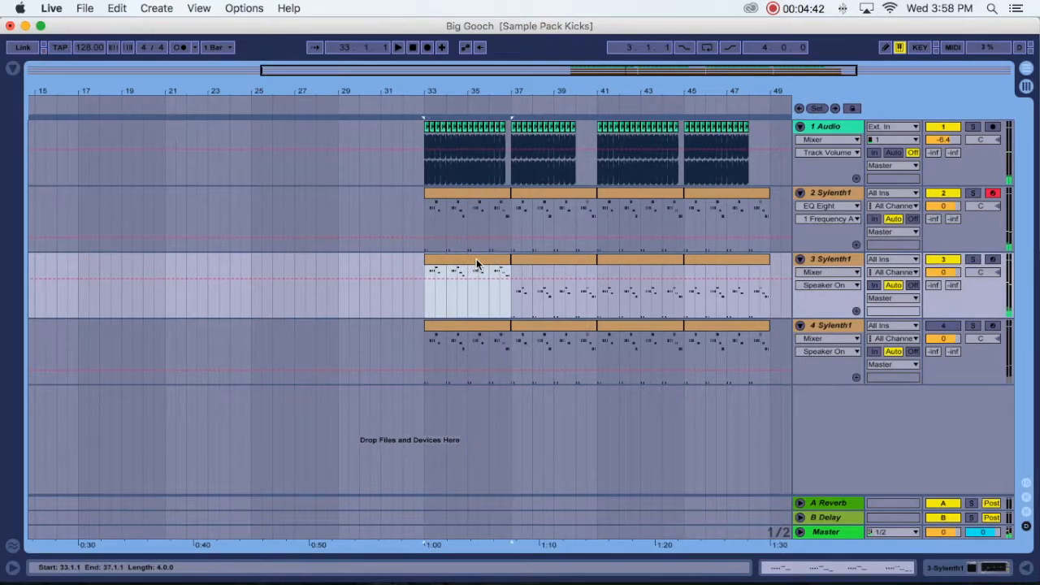
key("super+d")
key("super+d")
key("super+d")
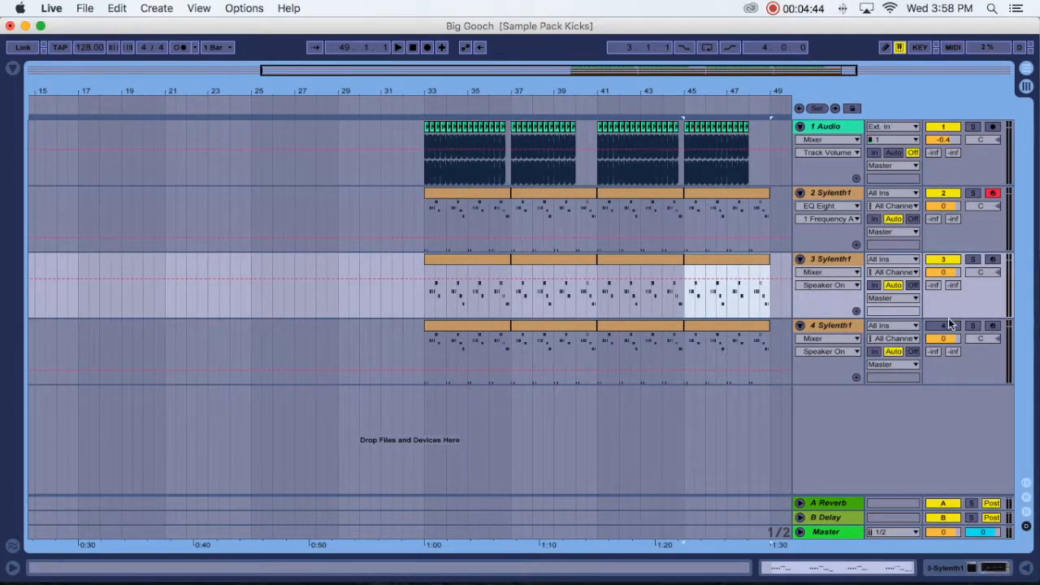
- Show the devices of track 4 Sylenth1 and delete its EQ Eight
double_click(845, 325)
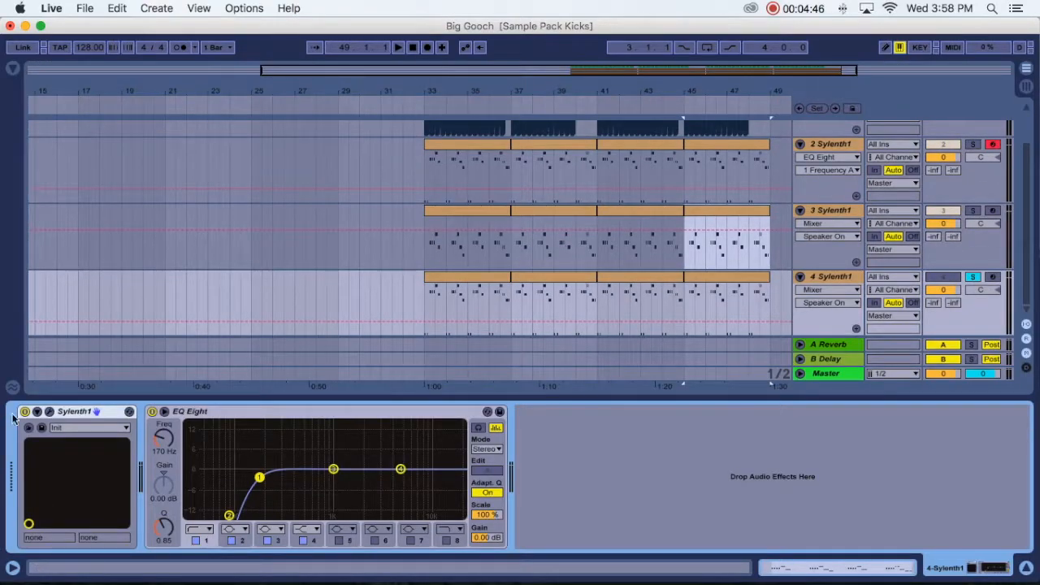
left_click(194, 414)
key("Delete")
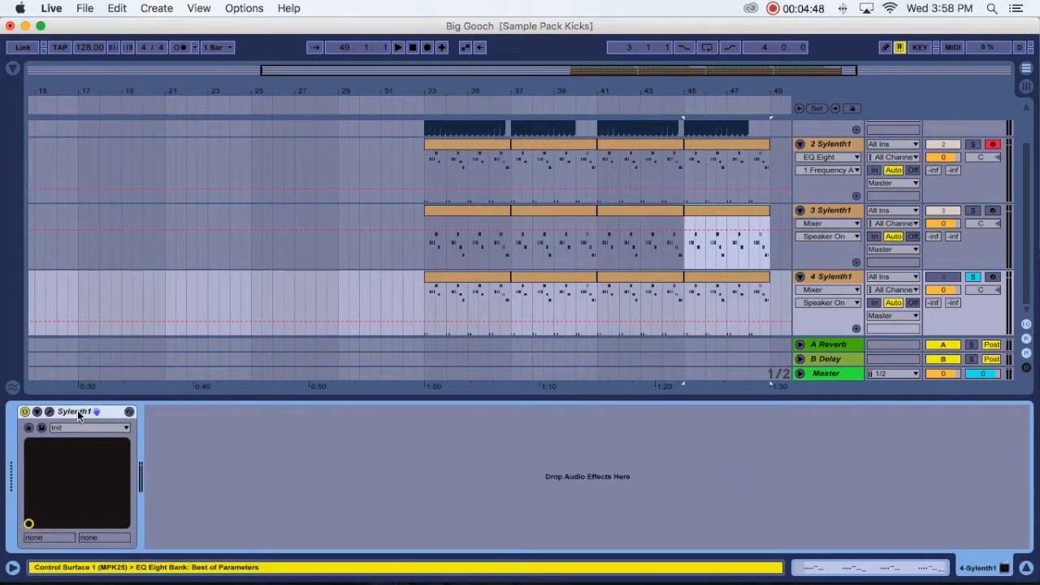
- Open the Sylenth1 instrument on track 4 and load the bank Sylenth1 Revolution {EVO}.fxb from the Desktop's Presets folder
left_click(49, 412)
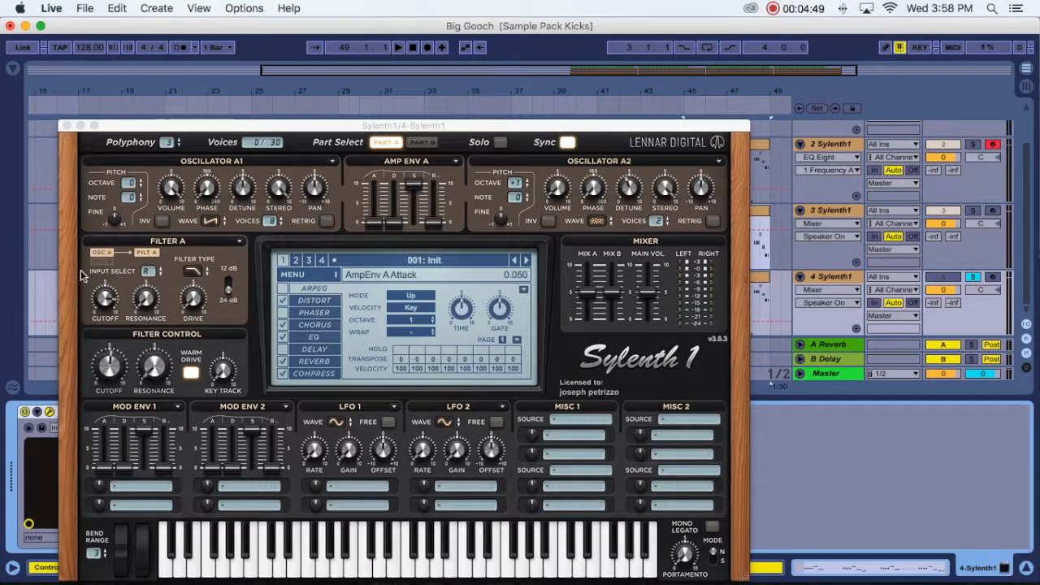
left_click(297, 275)
mouse_move(333, 290)
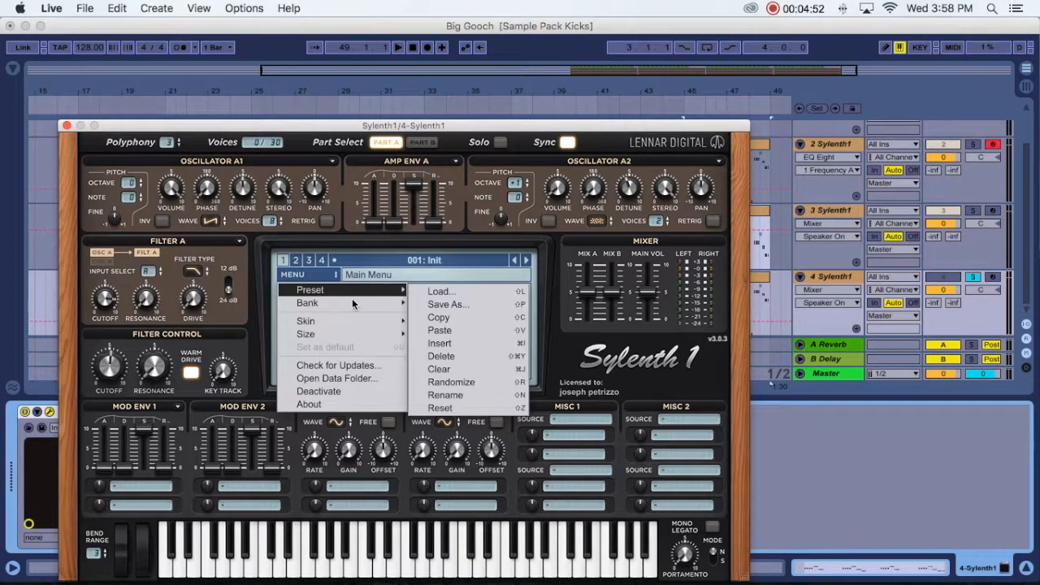
mouse_move(371, 304)
left_click(445, 341)
left_click(442, 331)
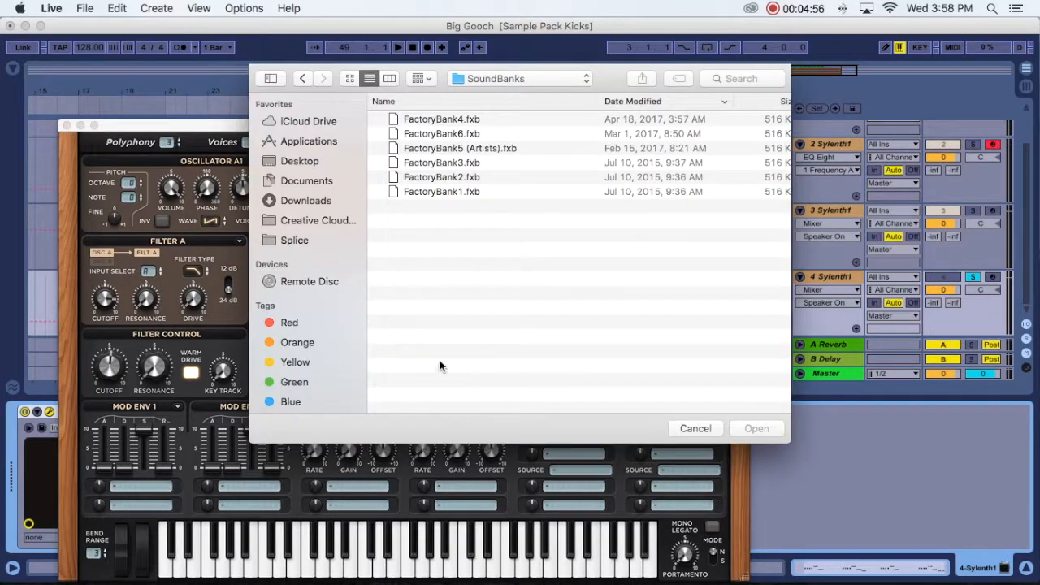
left_click(296, 160)
scroll(472, 280, "down", 10)
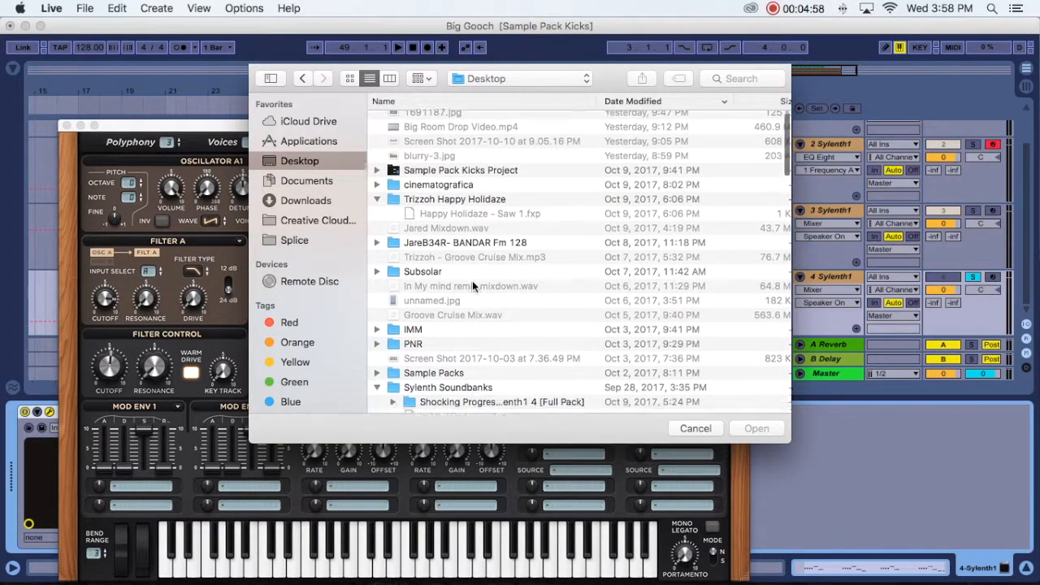
scroll(471, 281, "down", 5)
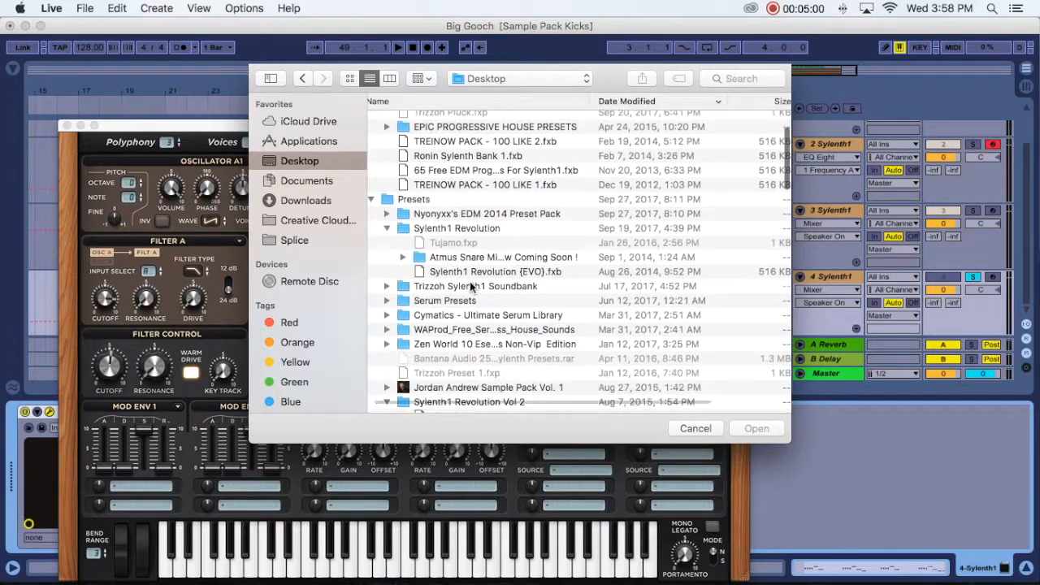
left_click(509, 275)
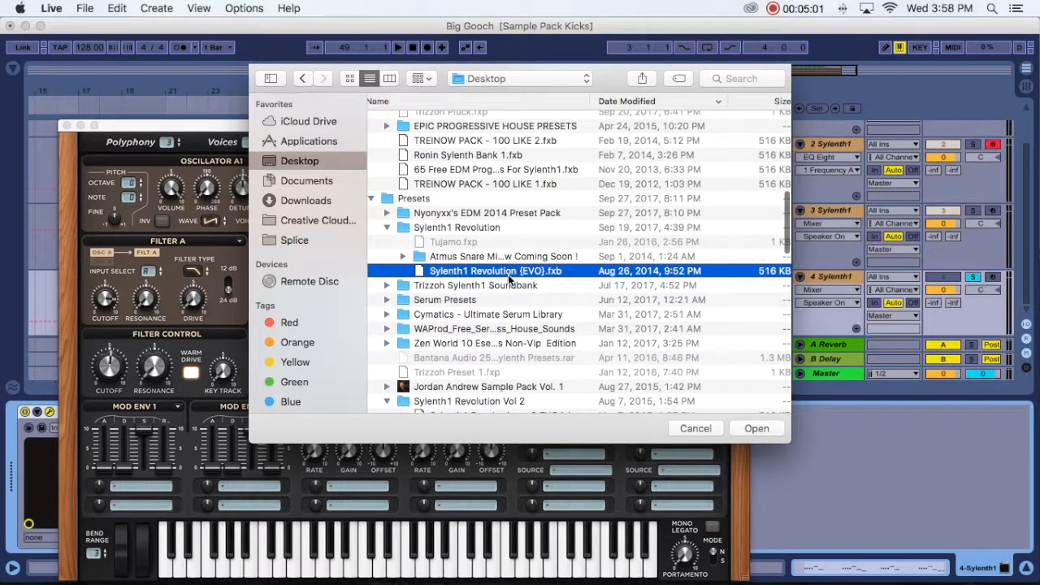
left_click(756, 428)
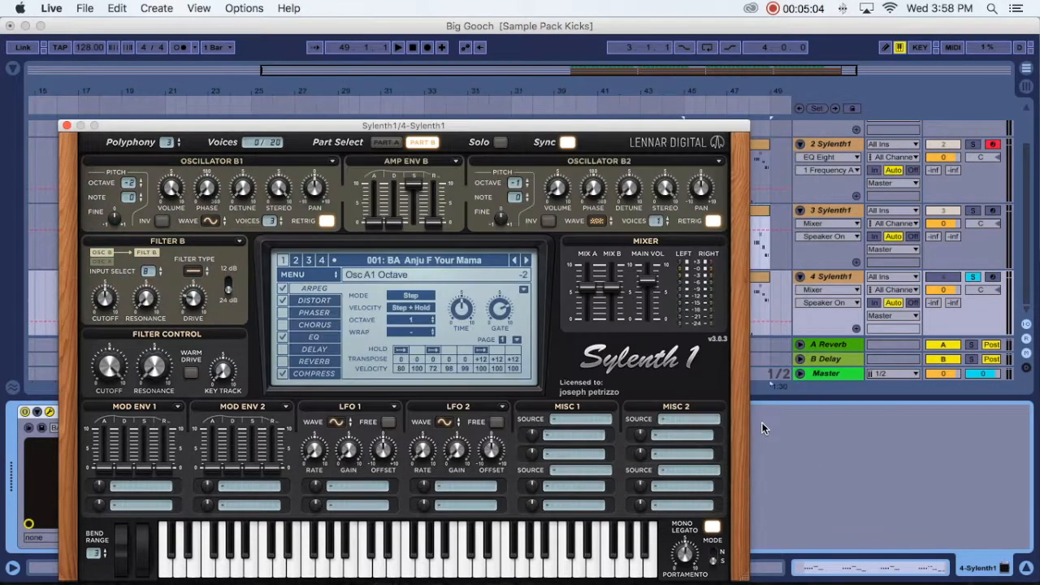
- Choose the preset 046: LD Big Room Mayhem 8 for track 4, close Sylenth1 and play the first clip
left_click(415, 264)
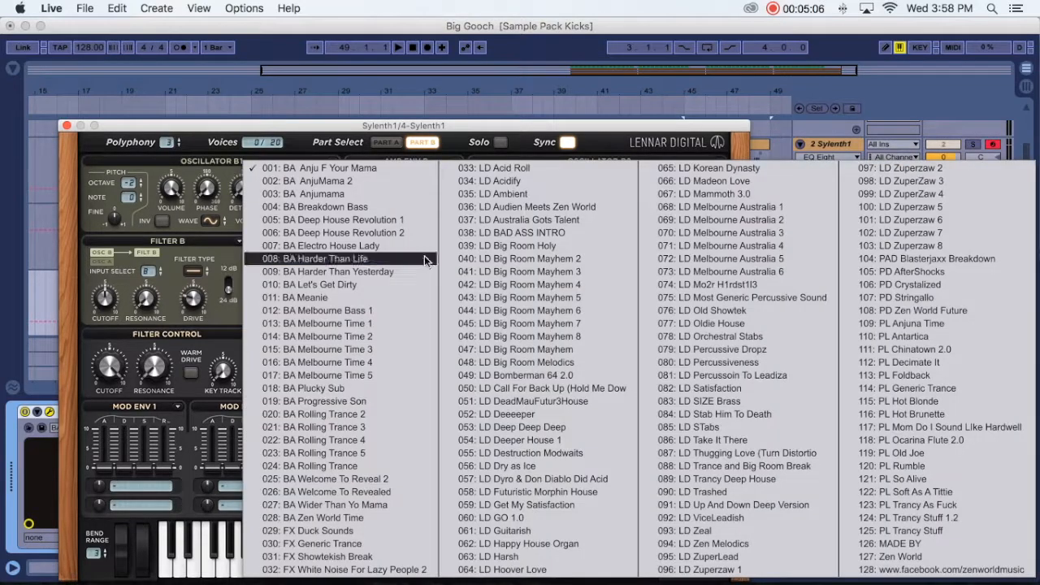
left_click(555, 337)
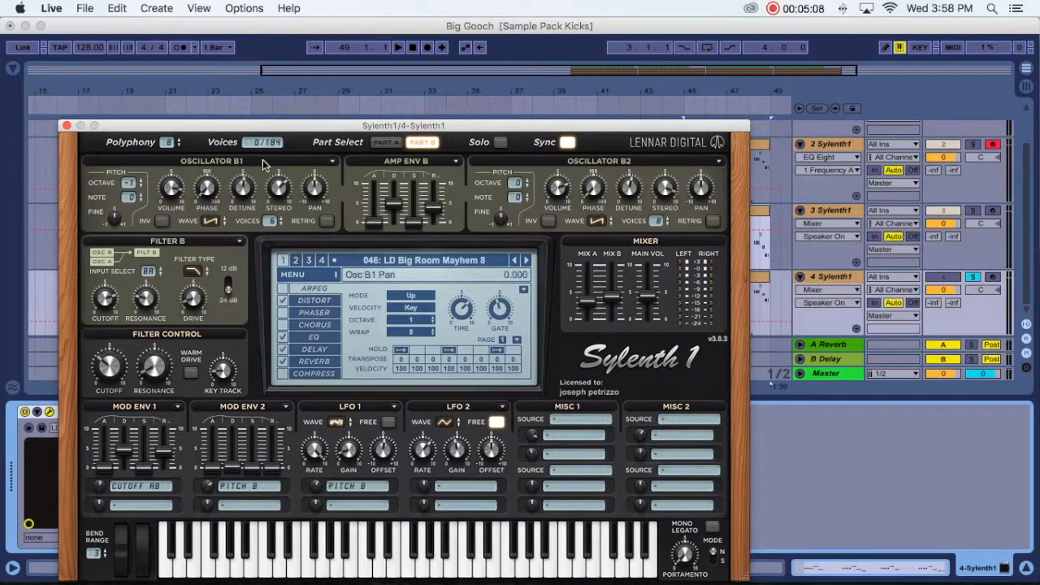
left_click(67, 126)
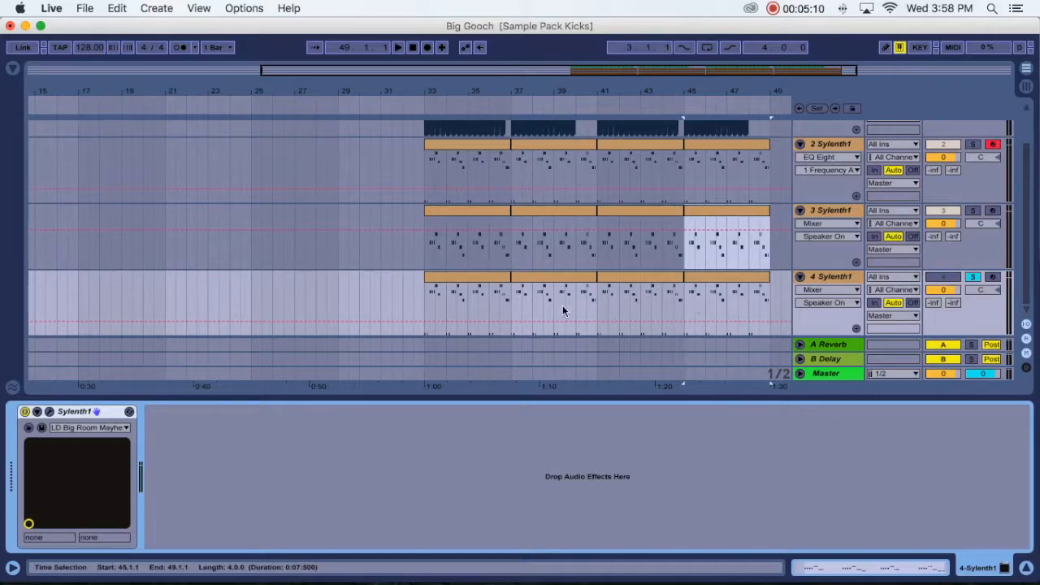
key("space")
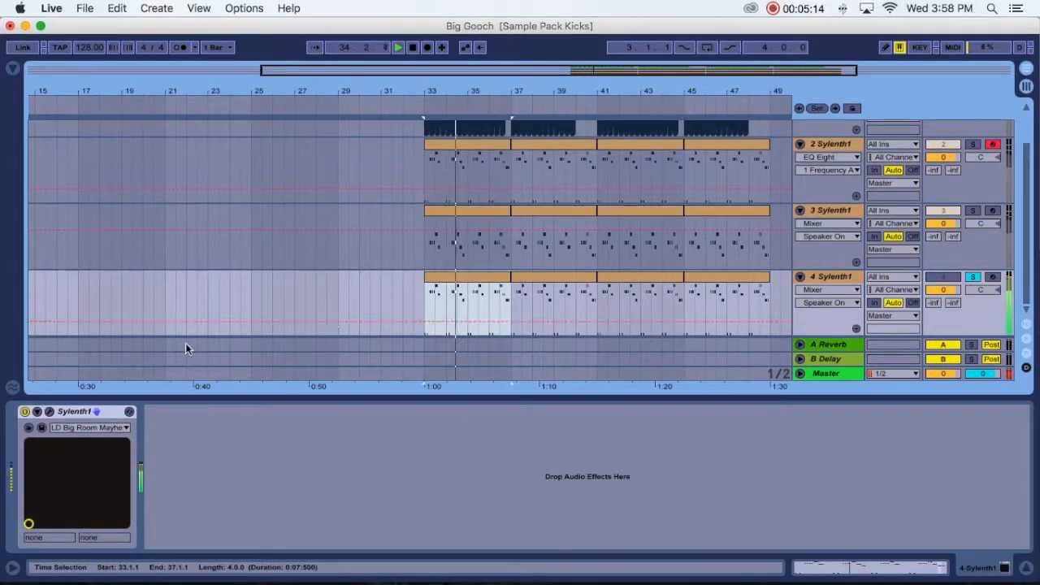
key("space")
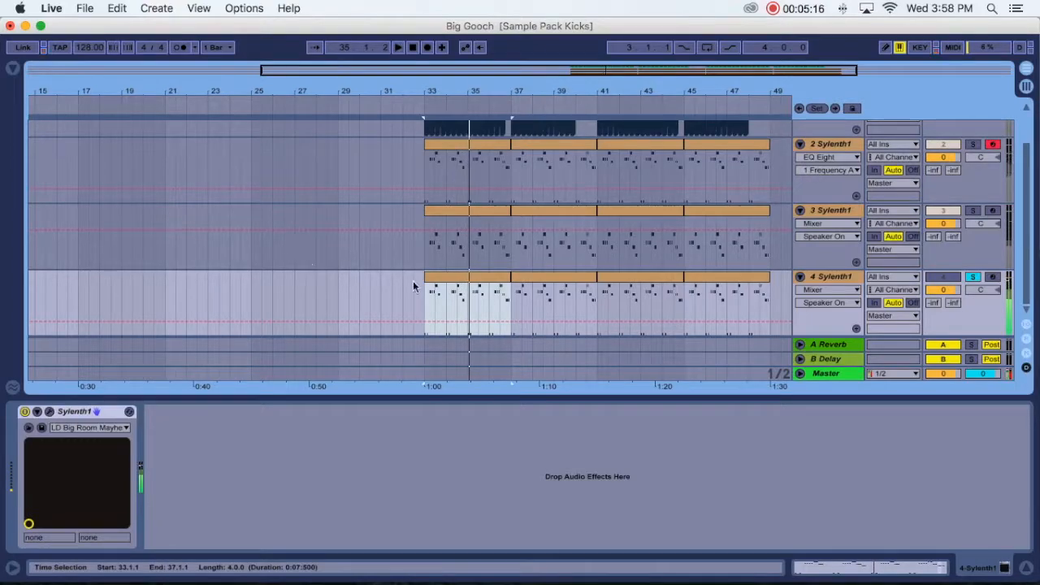
- Transpose the upper notes of track 4's first clip up one octave to G3–C4, then return to the full arrangement
double_click(457, 281)
left_click_drag(244, 290, 1009, 396)
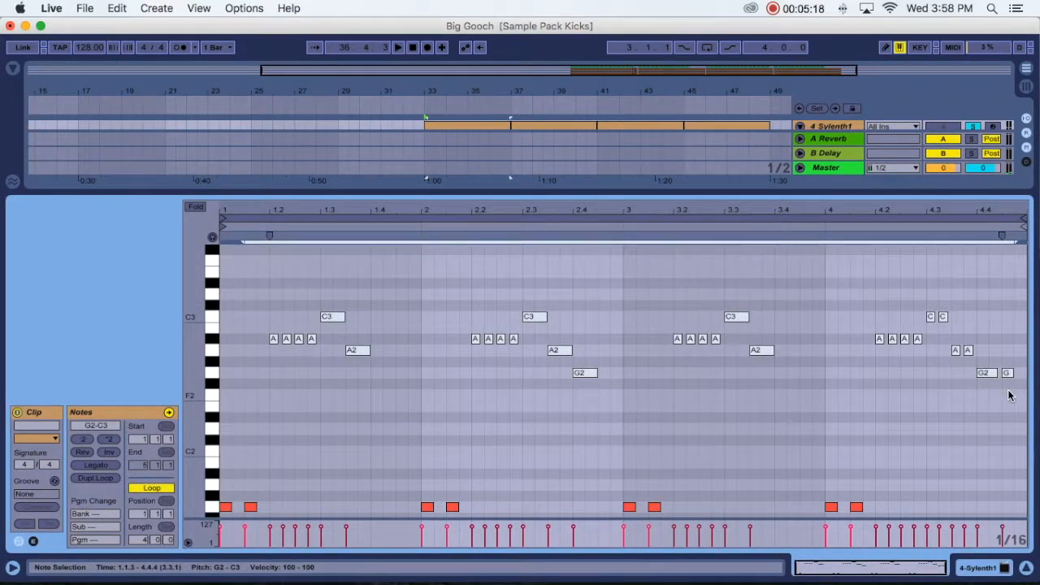
key("Up")
key("Up")
key("Up")
key("Up")
key("Up")
key("Up")
key("Up")
key("Up")
key("Up")
key("Up")
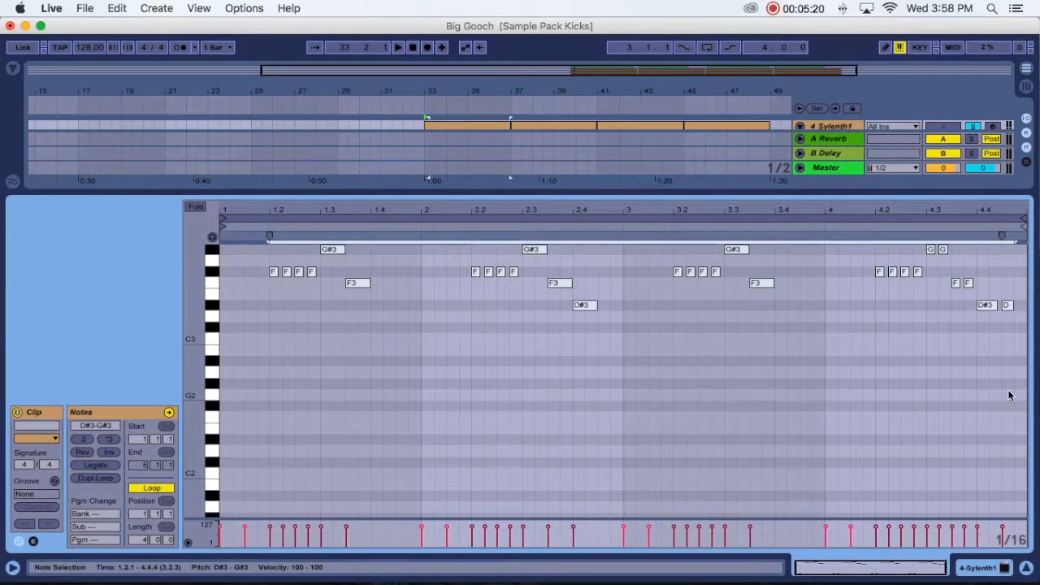
key("Up")
key("Up")
key("space")
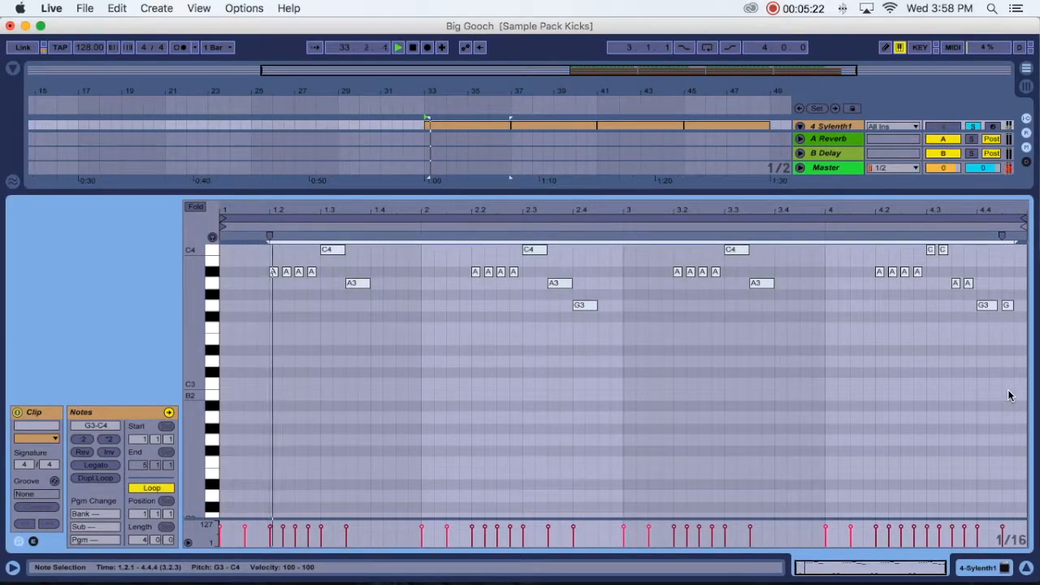
left_click(1026, 567)
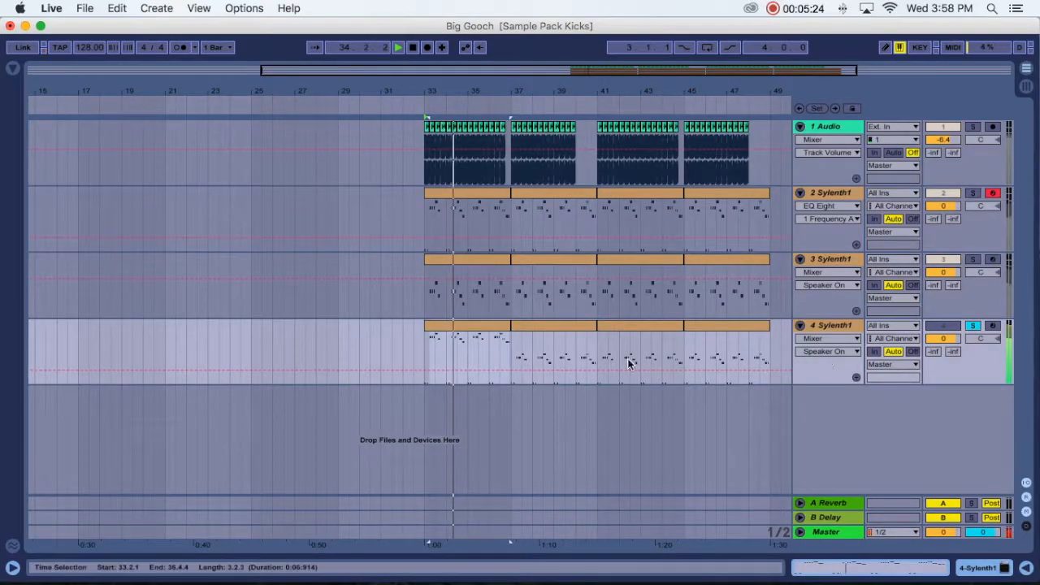
- Duplicate track 4's transposed first clip three times so that it replaces the remaining clips up to bar 49
left_click(478, 327)
key("super+d")
key("super+d")
key("super+d")
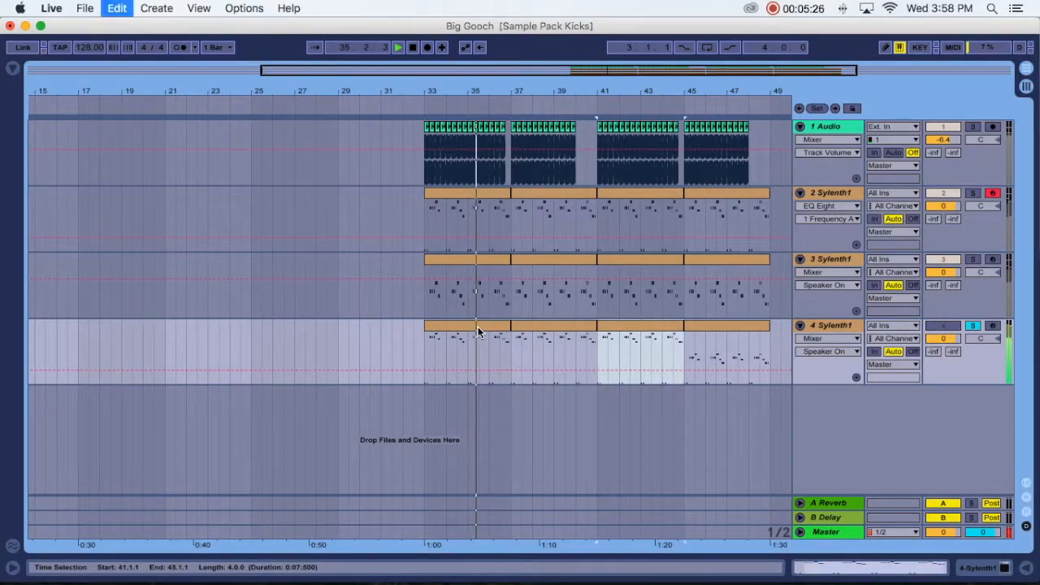
- Delete the EQ Eight from tracks 3 Sylenth1 and 2 Sylenth1
left_click(826, 261)
double_click(829, 265)
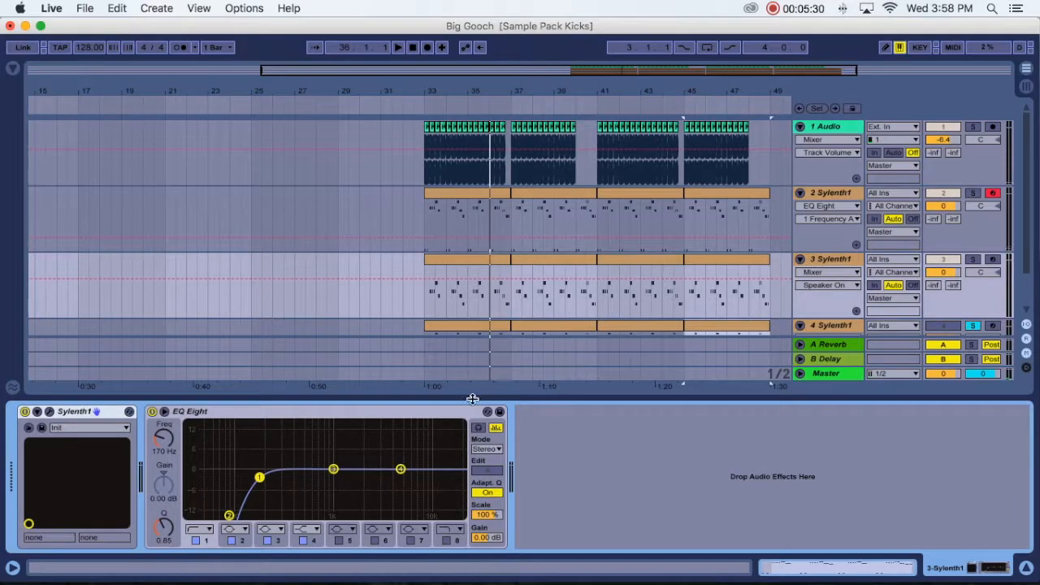
left_click(420, 411)
key("Delete")
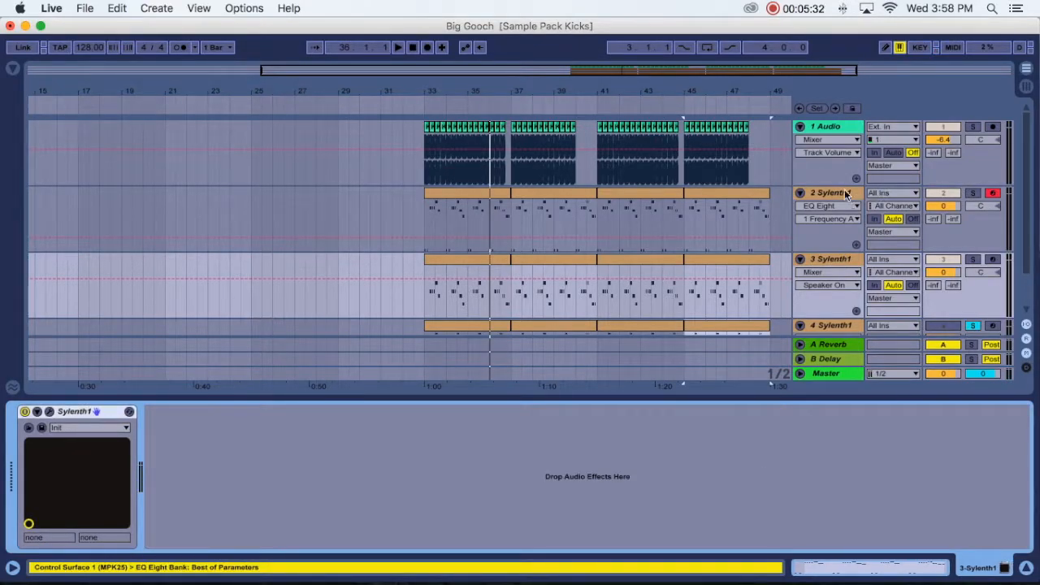
left_click(845, 195)
key("Delete")
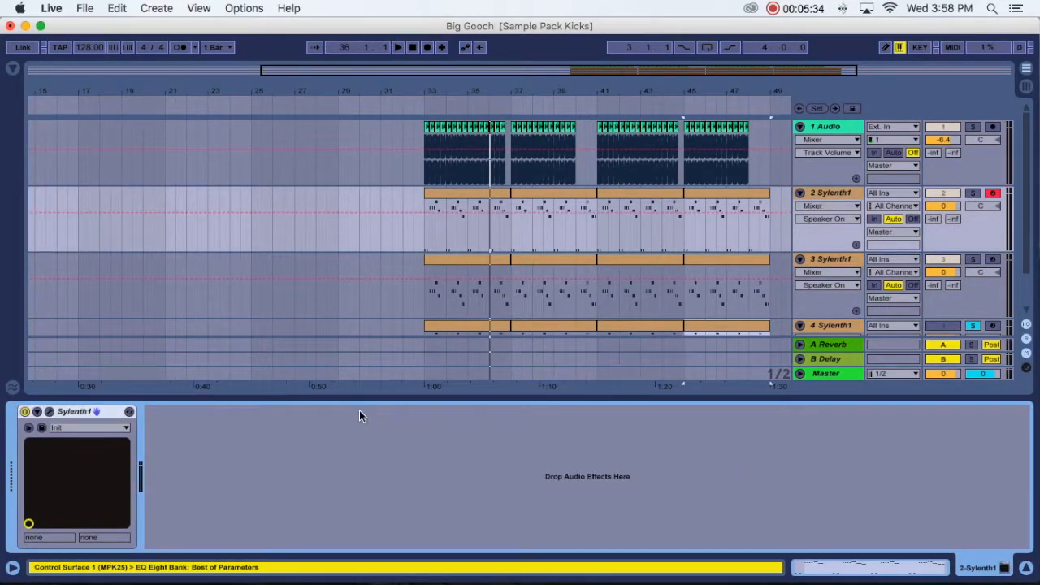
- Add a default EQ Eight from the audio effects library to the Sylenth1 tracks, then hide the browser and device view
left_click(1018, 566)
left_click(359, 238)
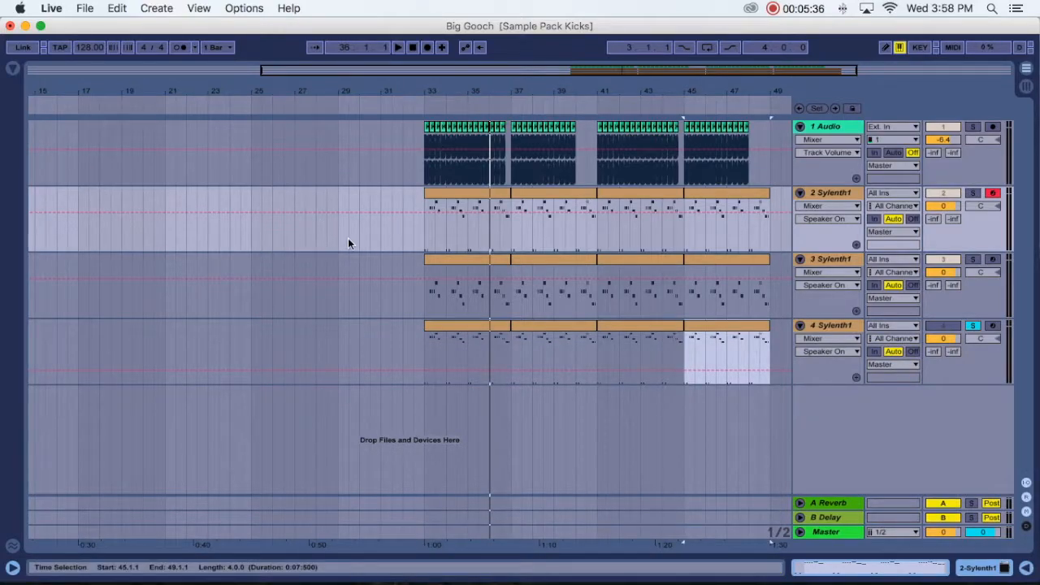
left_click(13, 69)
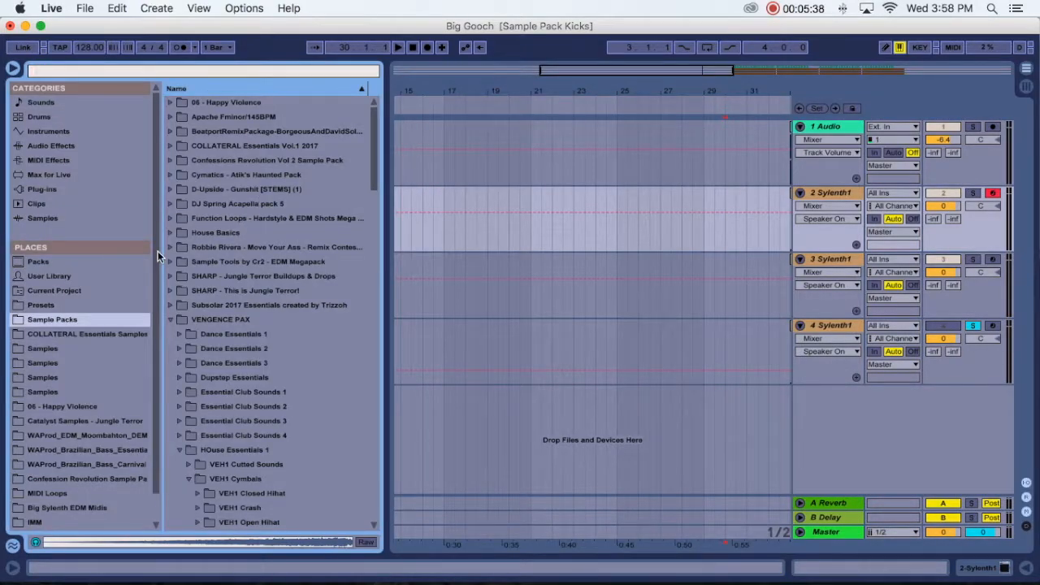
left_click(51, 134)
left_click(52, 147)
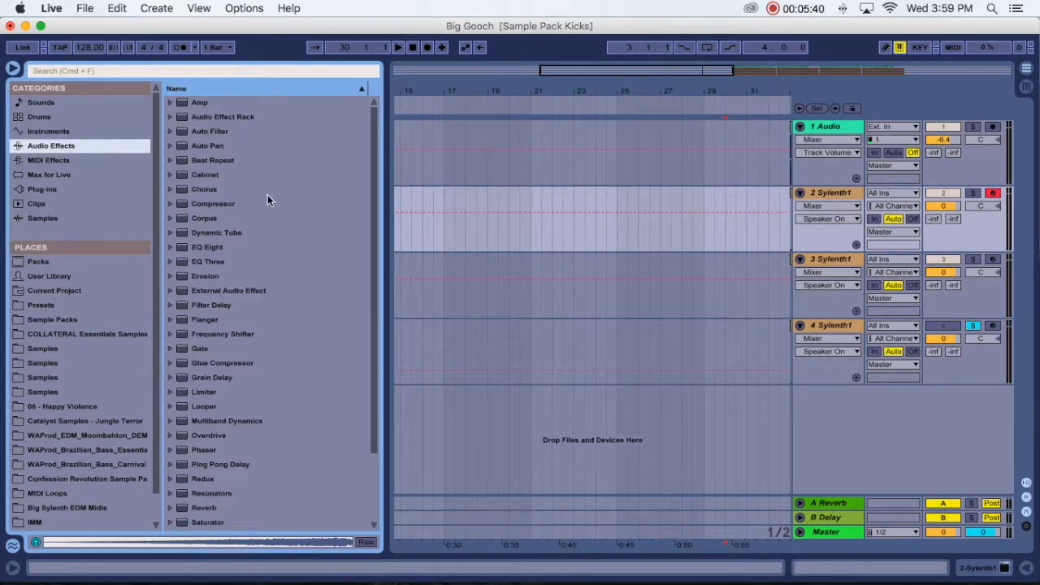
left_click_drag(205, 246, 832, 194)
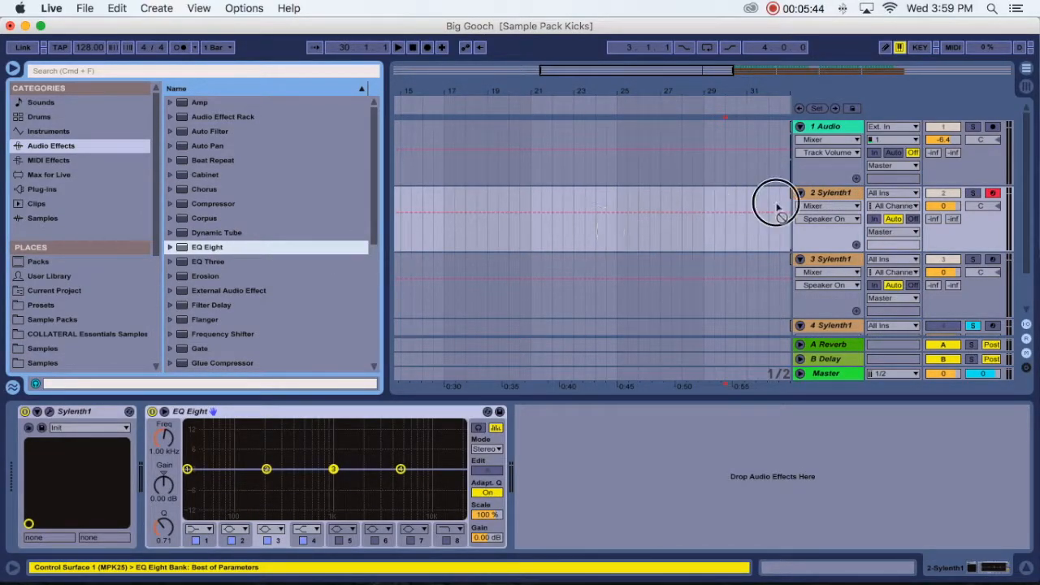
left_click(493, 271)
left_click_drag(307, 260, 829, 324)
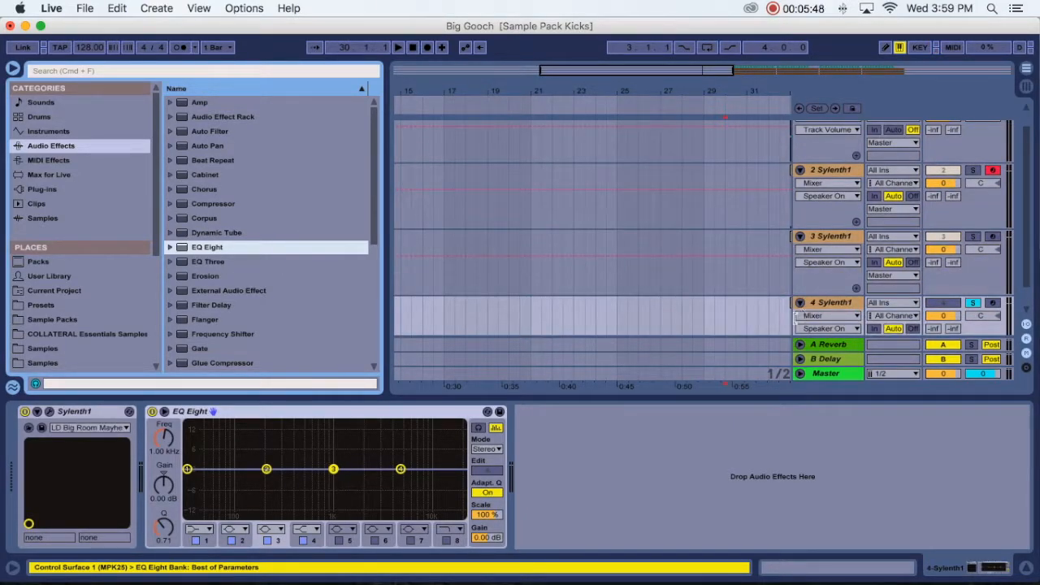
double_click(825, 303)
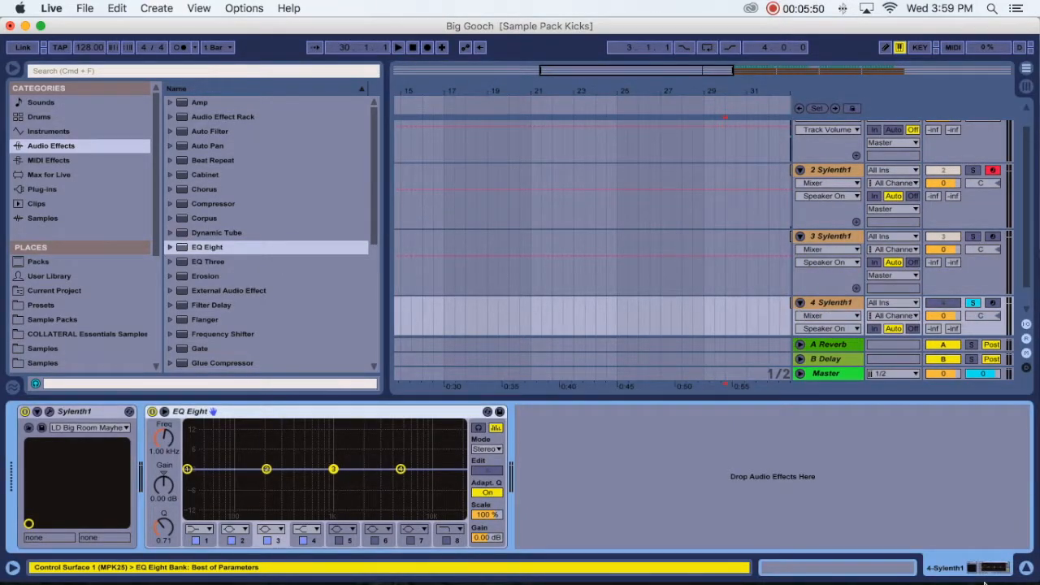
left_click(1026, 567)
left_click(17, 68)
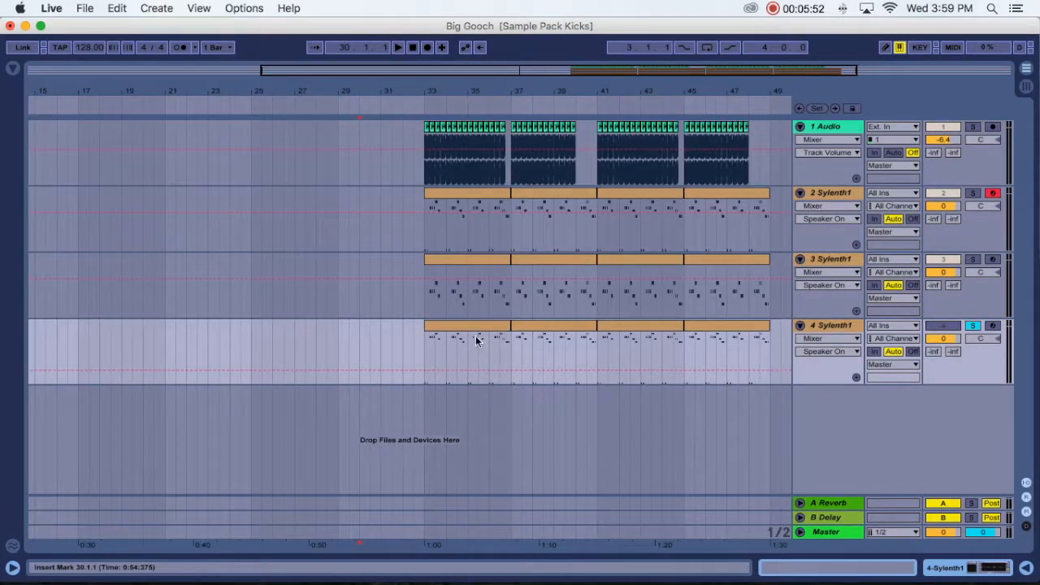
- Solo track 2 Sylenth1, show its devices and play it from its first clip at bar 33
scroll(471, 329, "right", 2)
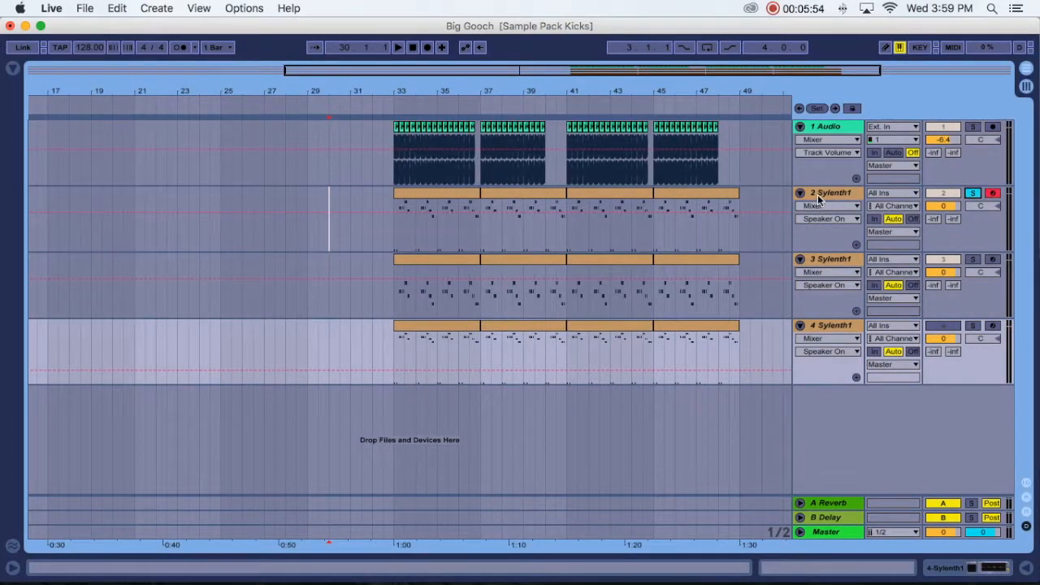
double_click(825, 194)
left_click(426, 195)
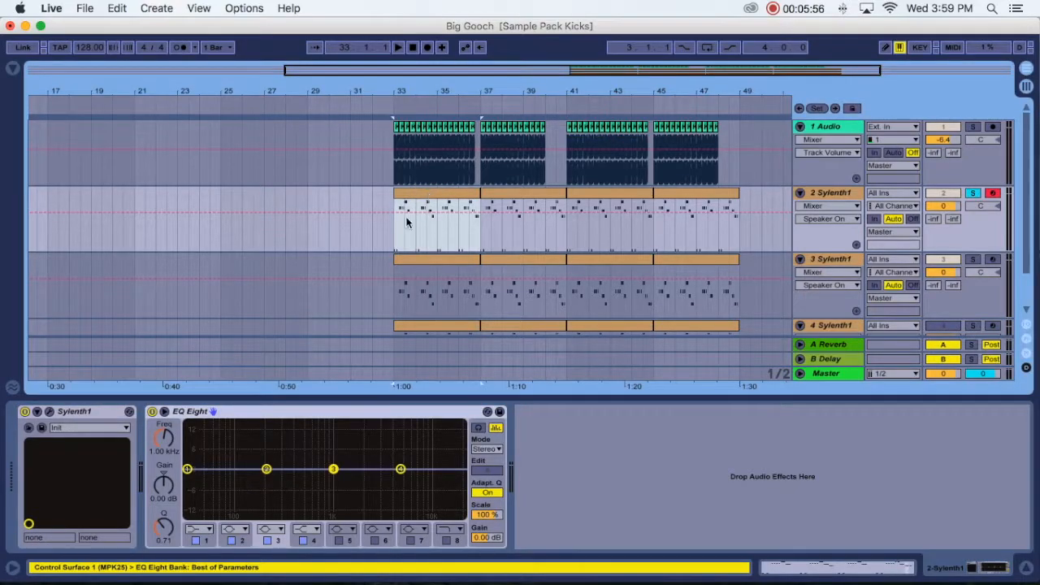
key("space")
- On track 2's EQ Eight, make band 1 a low cut, pull band 2 down beside it and set band 4 to 6.83 kHz, 2.11 dB
left_click(201, 531)
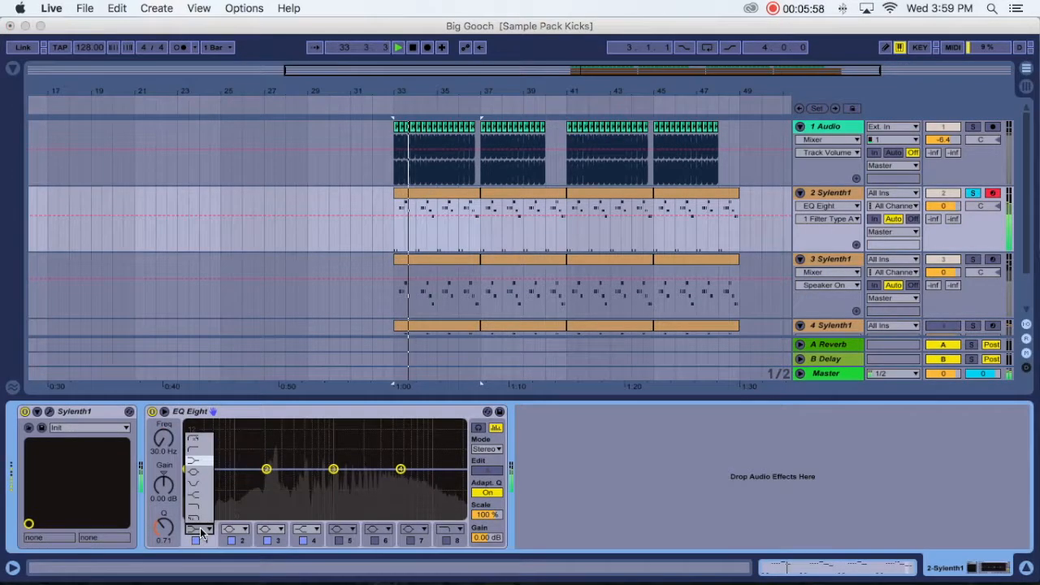
left_click(193, 442)
left_click_drag(187, 480, 245, 515)
left_click_drag(277, 481, 256, 477)
left_click_drag(401, 469, 413, 463)
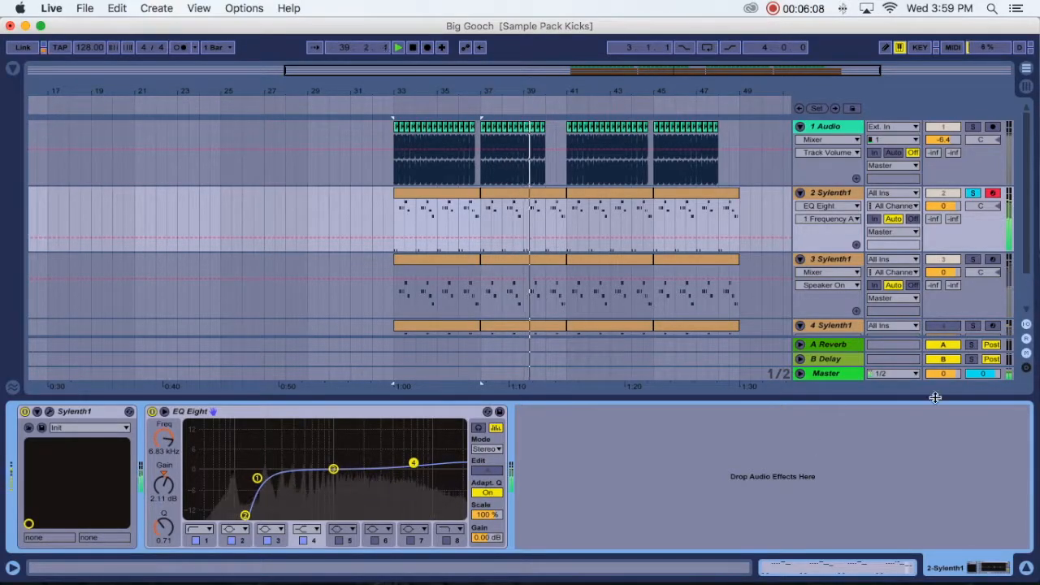
- Solo track 3 Sylenth1 and make band 1 of its EQ Eight a steep low cut
left_click(891, 266)
left_click(972, 260)
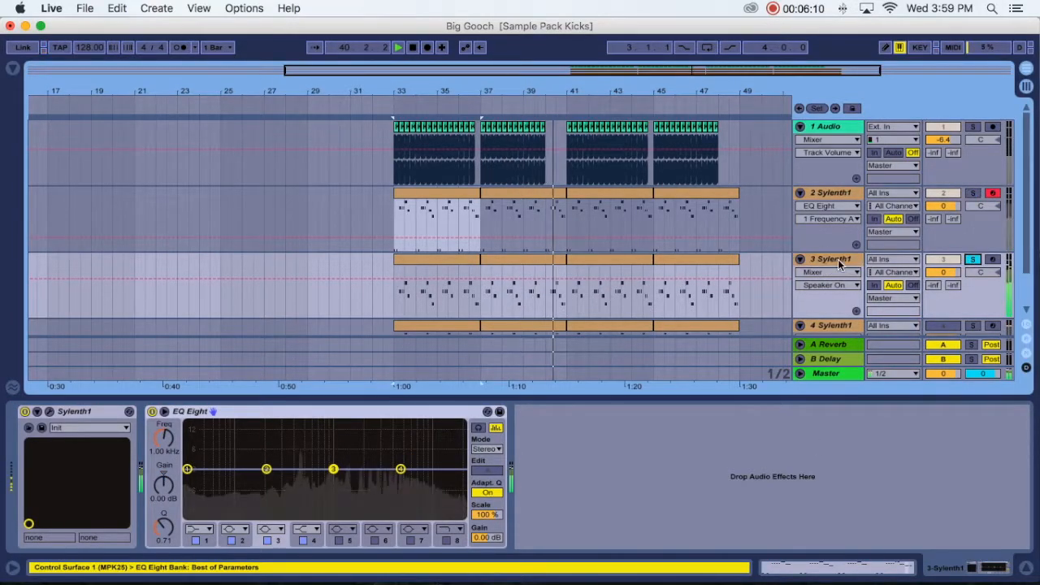
left_click(203, 528)
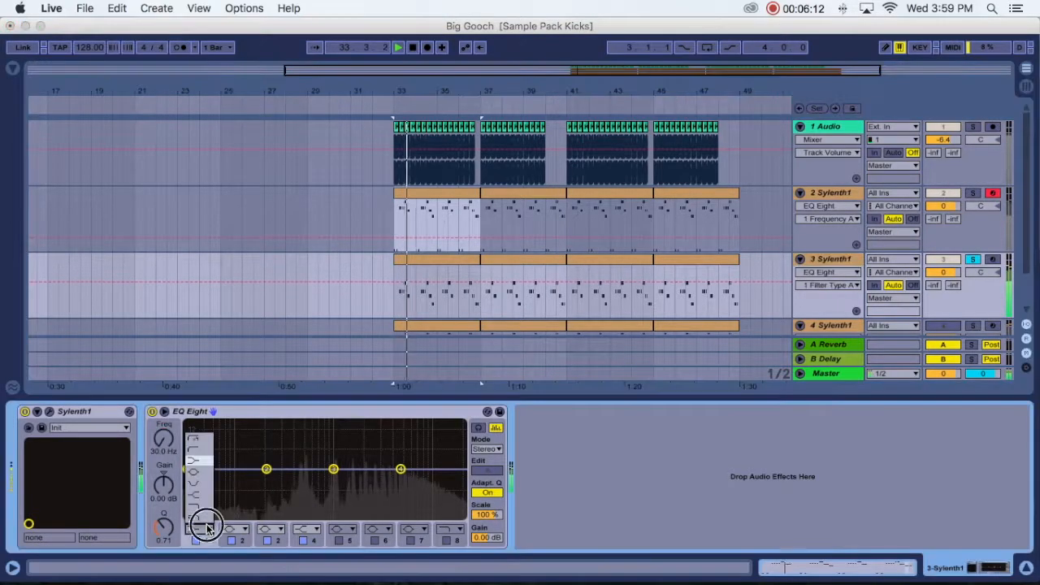
left_click(201, 449)
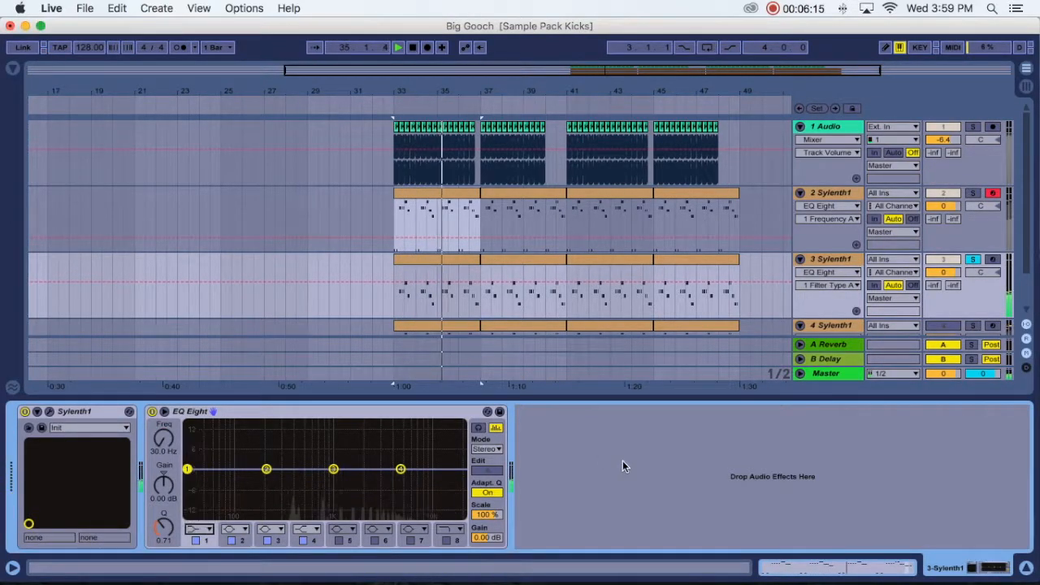
left_click(202, 529)
left_click(192, 437)
- On track 3's EQ Eight, raise the low-cut frequency and set band 3 to 6.71 kHz, 4.34 dB with a Q of 1.05
left_click_drag(186, 470, 413, 455)
key("space")
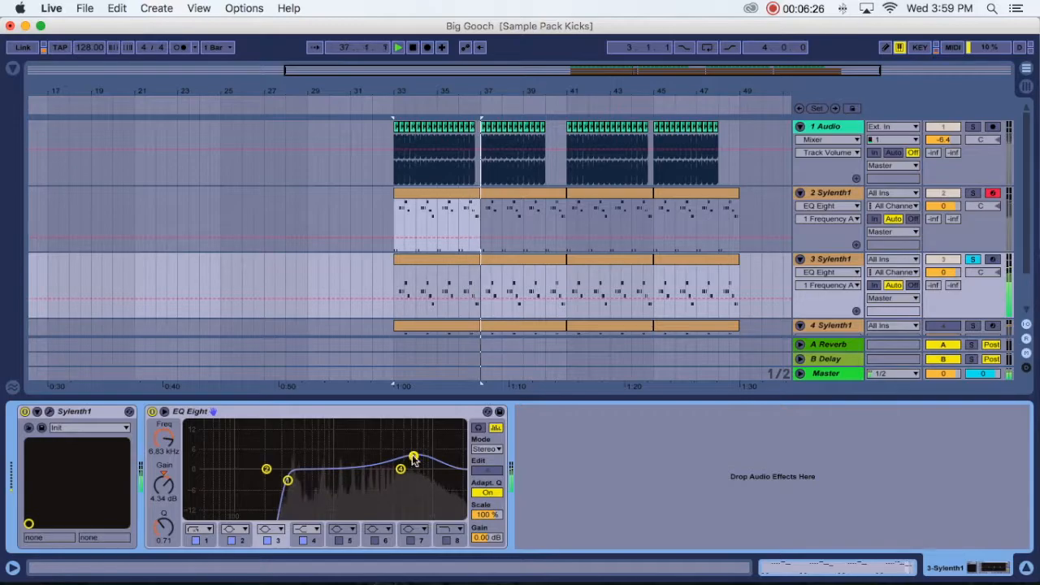
left_click_drag(163, 527, 163, 512)
key("space")
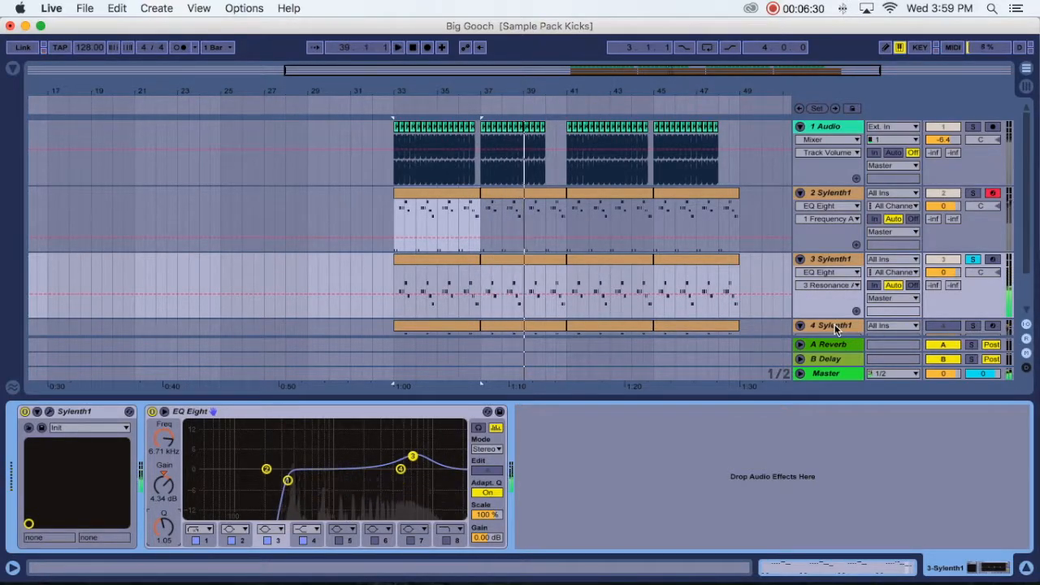
- Fold track 3 Sylenth1, then solo track 4 Sylenth1 and play it from bar 33
scroll(808, 245, "down", 2)
left_click(800, 211)
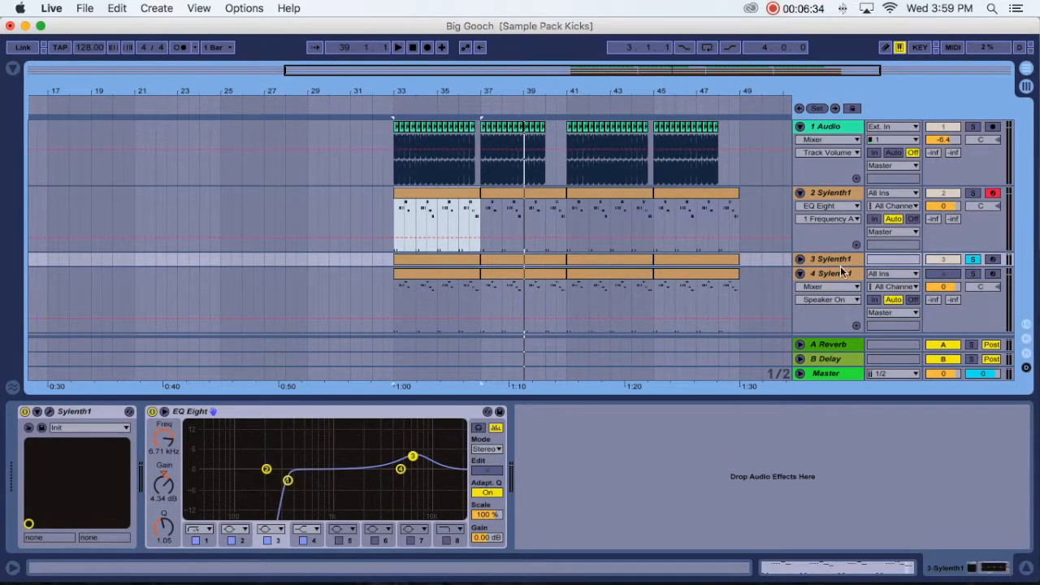
left_click(841, 273)
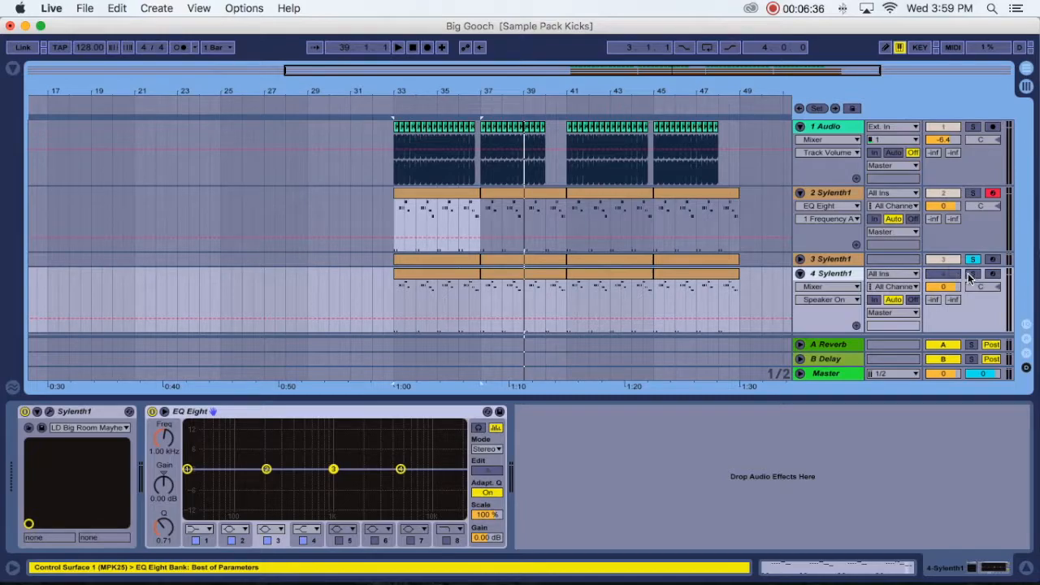
left_click(972, 274)
left_click(395, 297)
key("space")
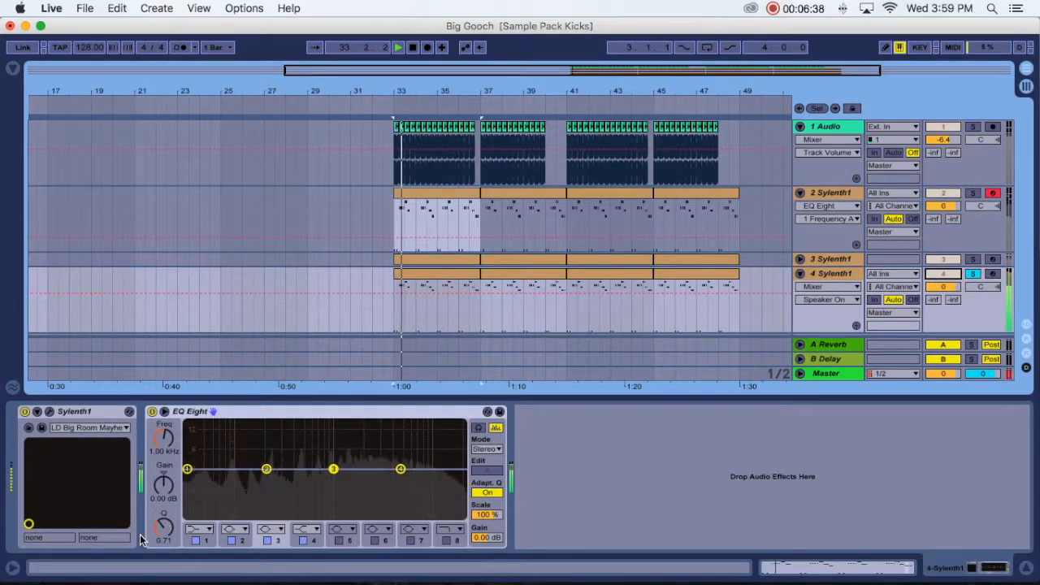
- On track 4's EQ Eight, make band 1 a steep low cut at 178 Hz and stop playback
left_click(197, 529)
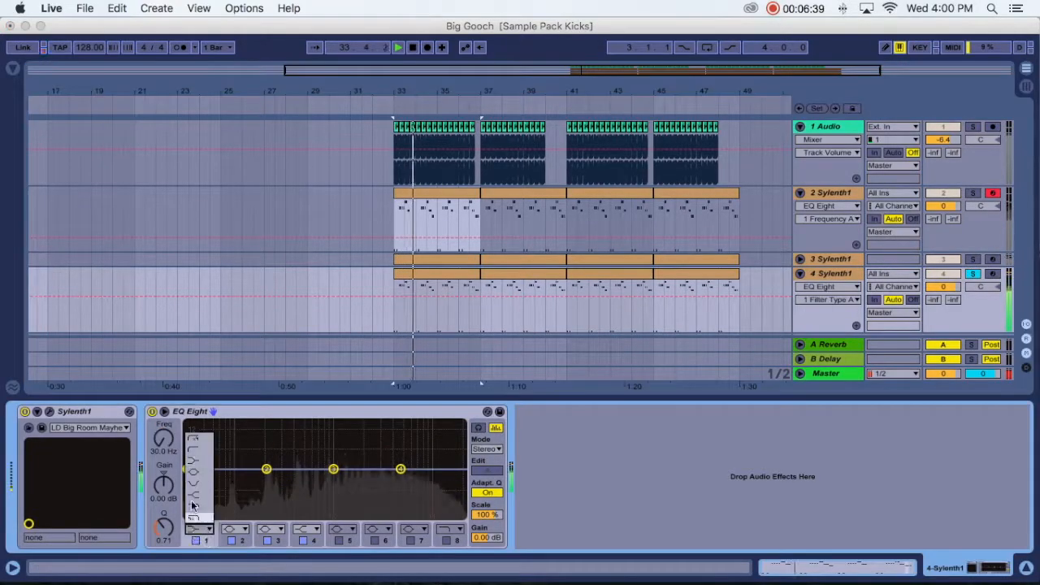
left_click(195, 438)
left_click_drag(164, 438, 163, 401)
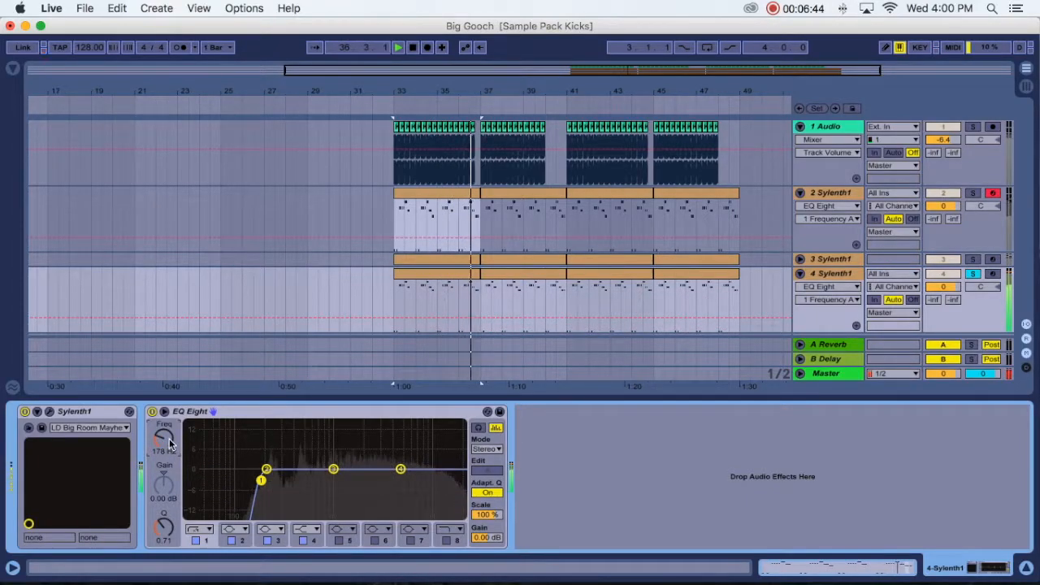
key("space")
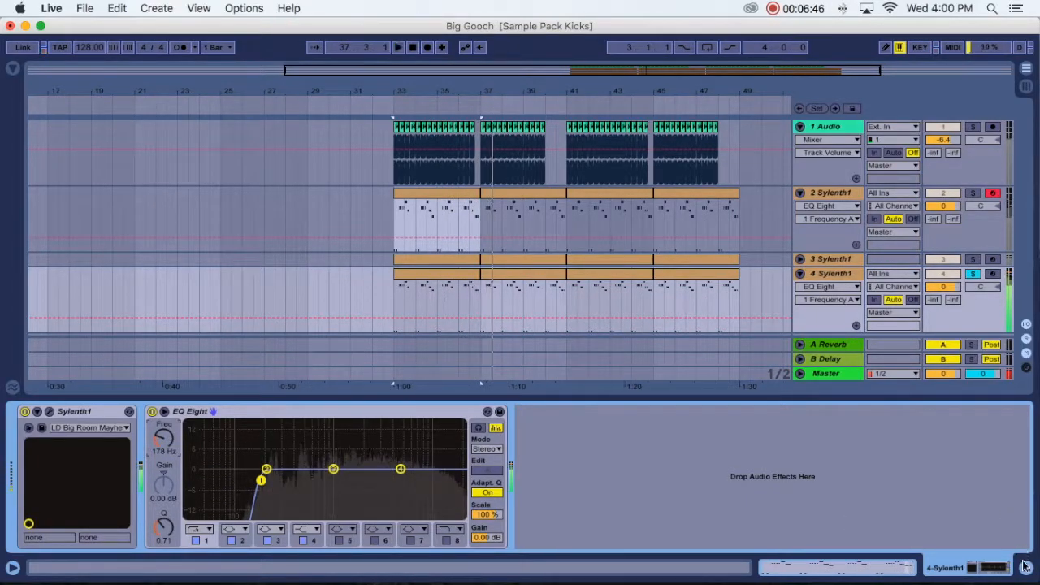
- In the Session mixer, lower track 4 to -8.6 dB, track 3 slightly and track 2 to -2.6 dB during playback
left_click(1025, 567)
key("Tab")
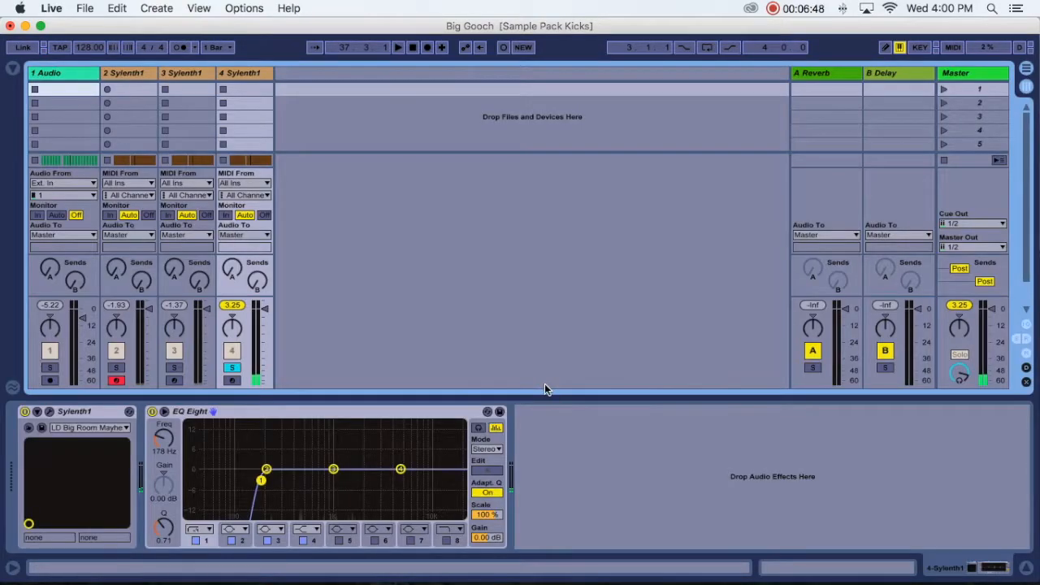
key("space")
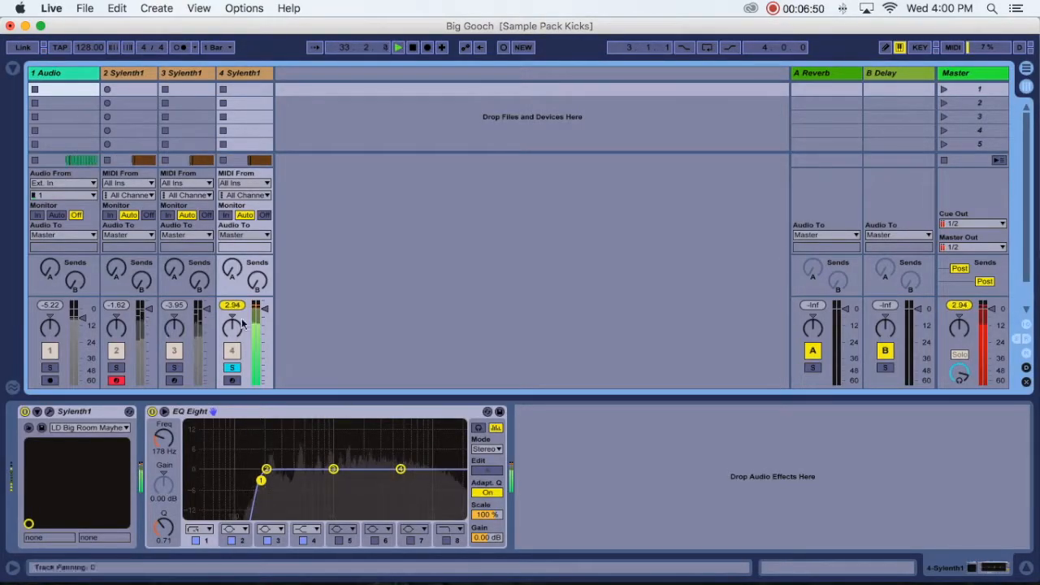
left_click_drag(264, 308, 265, 321)
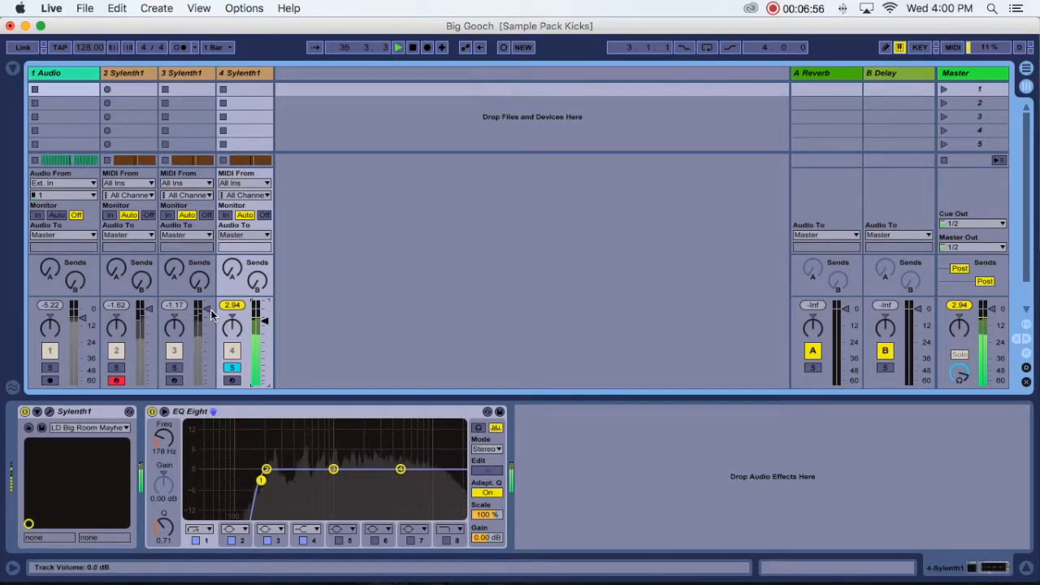
left_click_drag(206, 313, 207, 314)
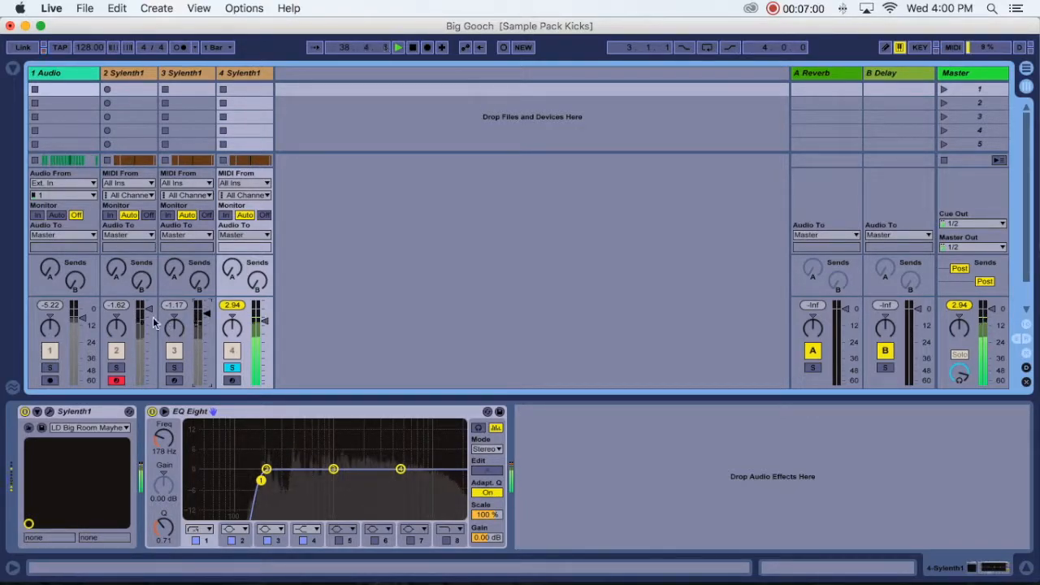
left_click_drag(149, 311, 149, 313)
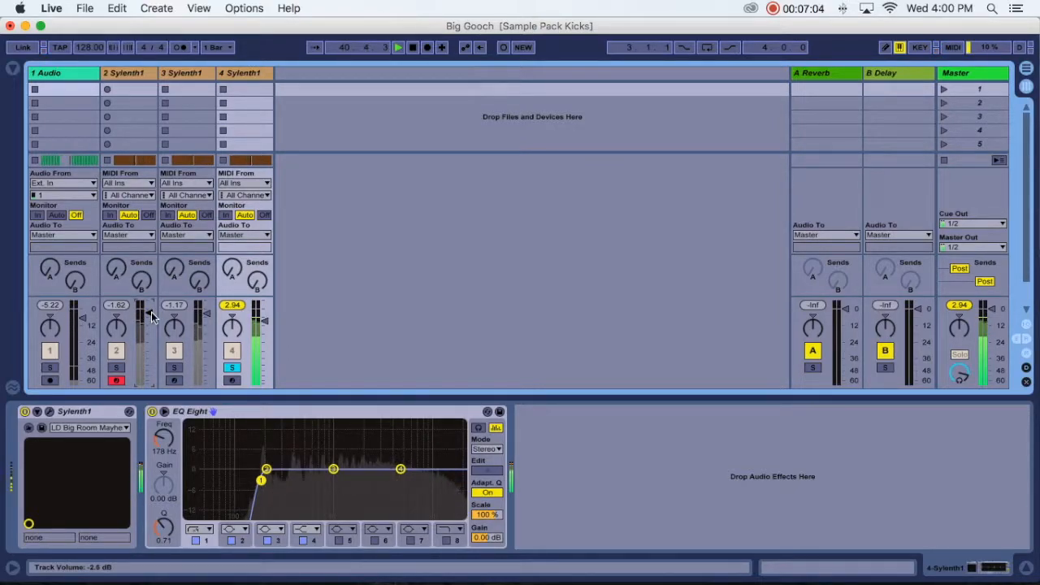
- Unsolo track 4 Sylenth1, return to the arrangement and fold tracks 2 and 4 Sylenth1
scroll(150, 317, "down", 1)
left_click(232, 367)
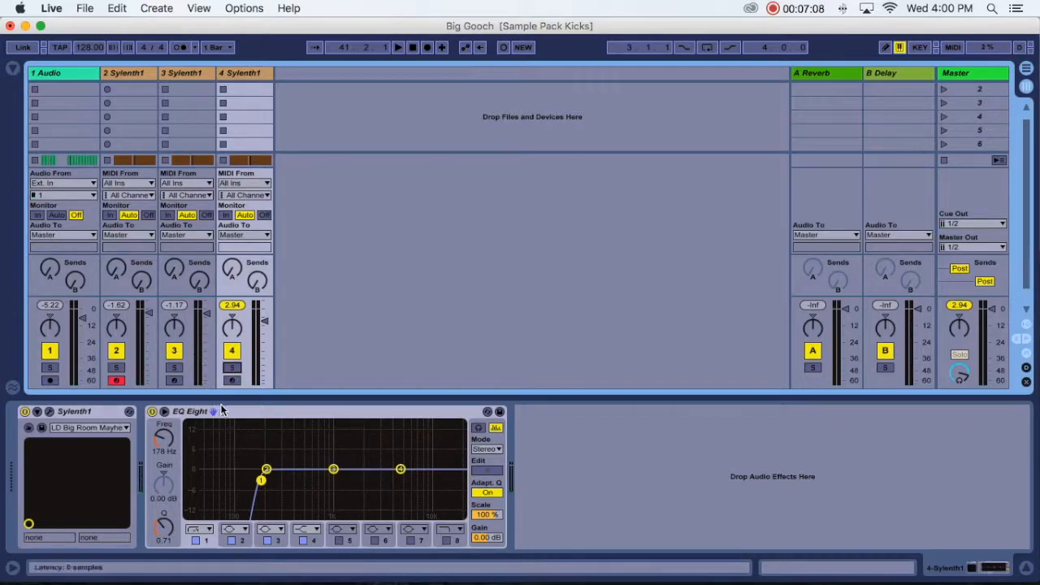
key("Tab")
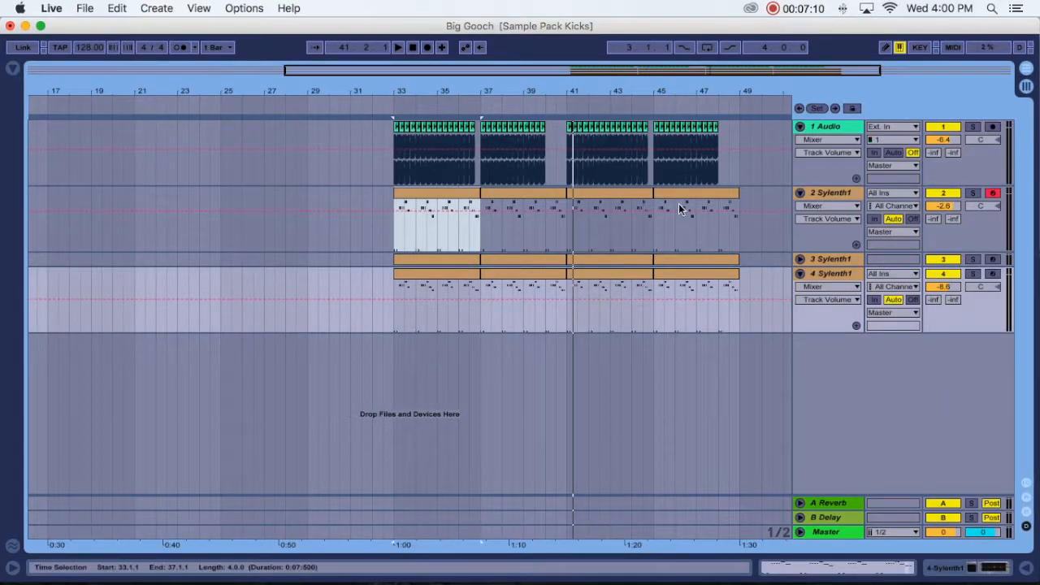
left_click(800, 193)
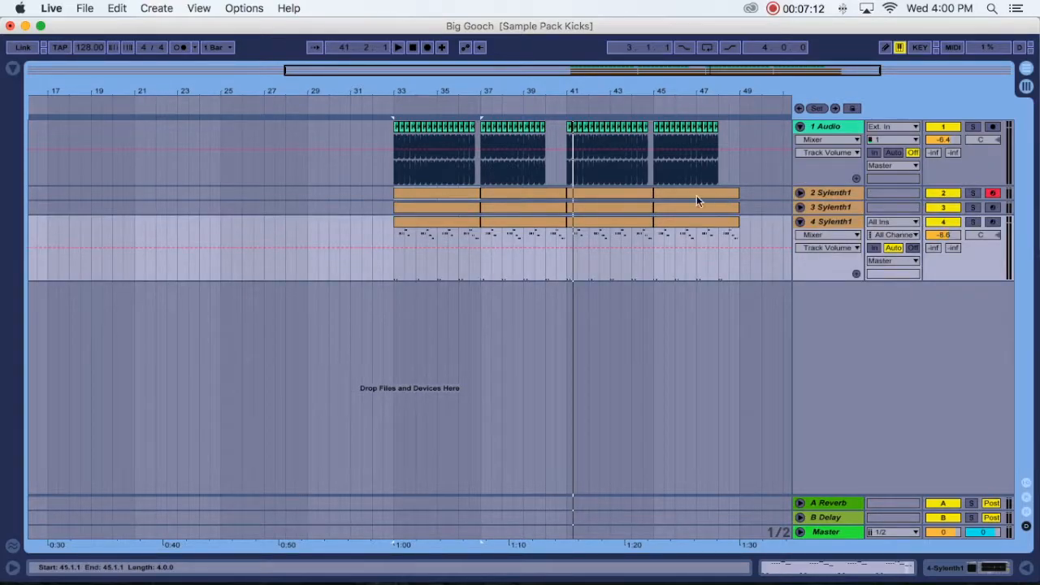
left_click(799, 219)
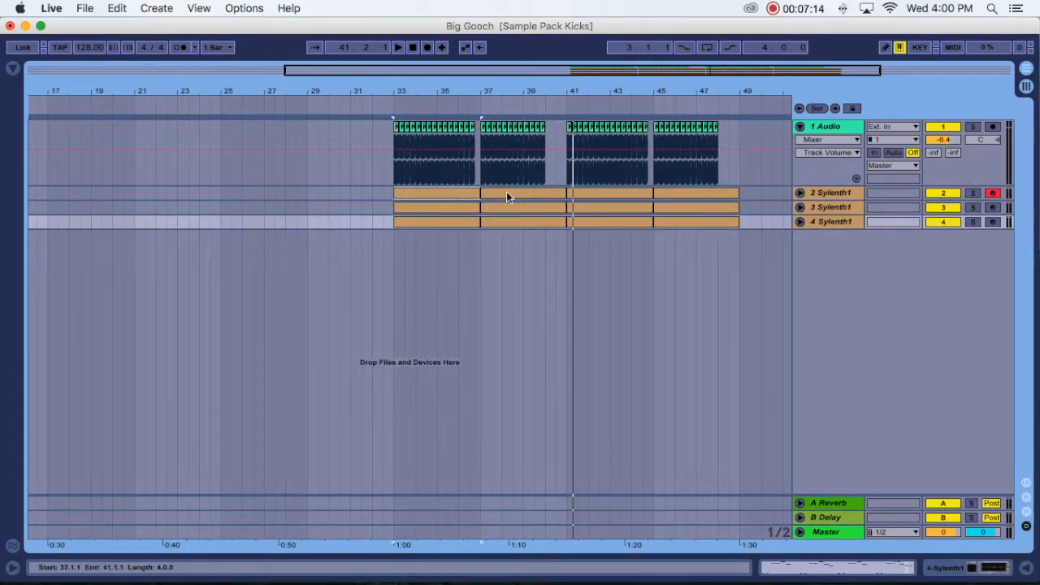
- Add a Saturator from the audio effects library after the EQ Eight on track 2 Sylenth1
left_click(832, 193)
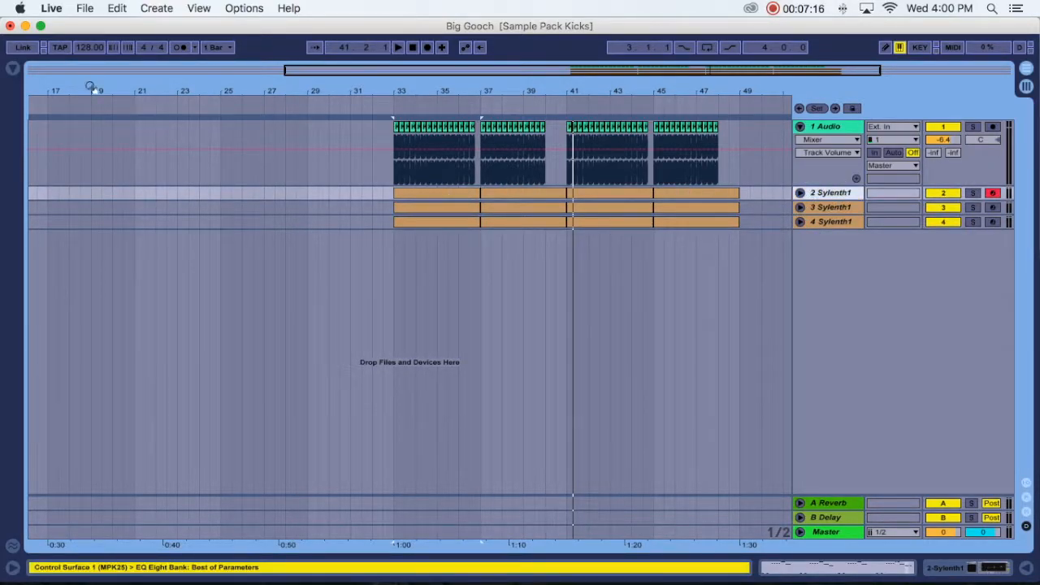
left_click(14, 73)
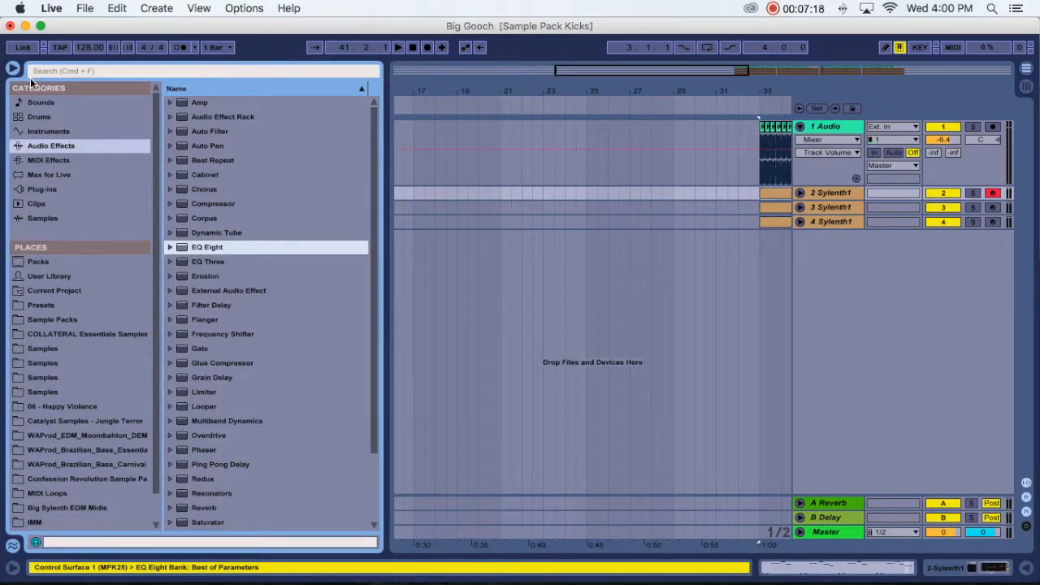
scroll(185, 419, "down", 5)
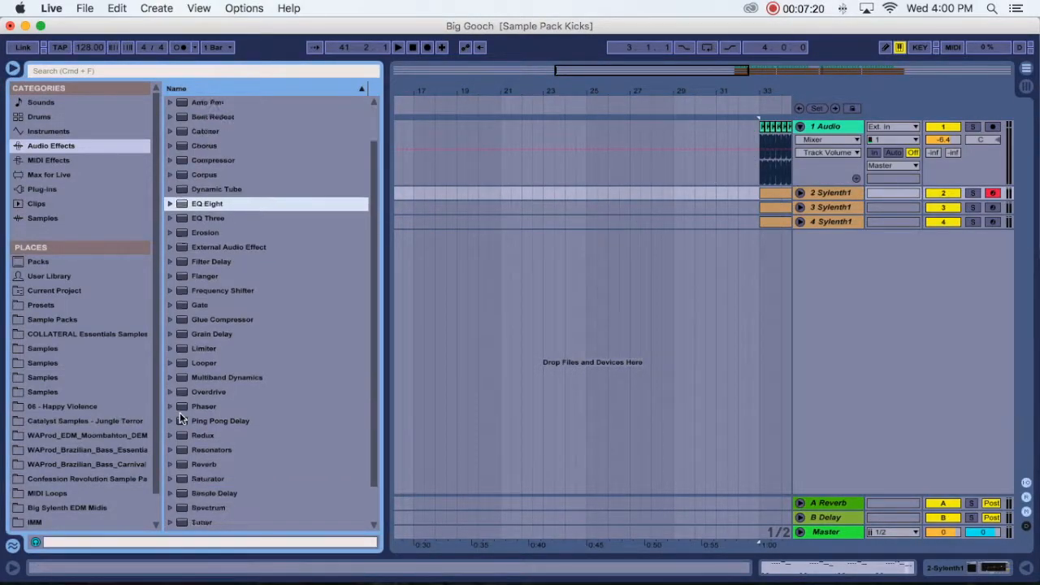
scroll(156, 463, "down", 2)
left_click_drag(195, 443, 830, 191)
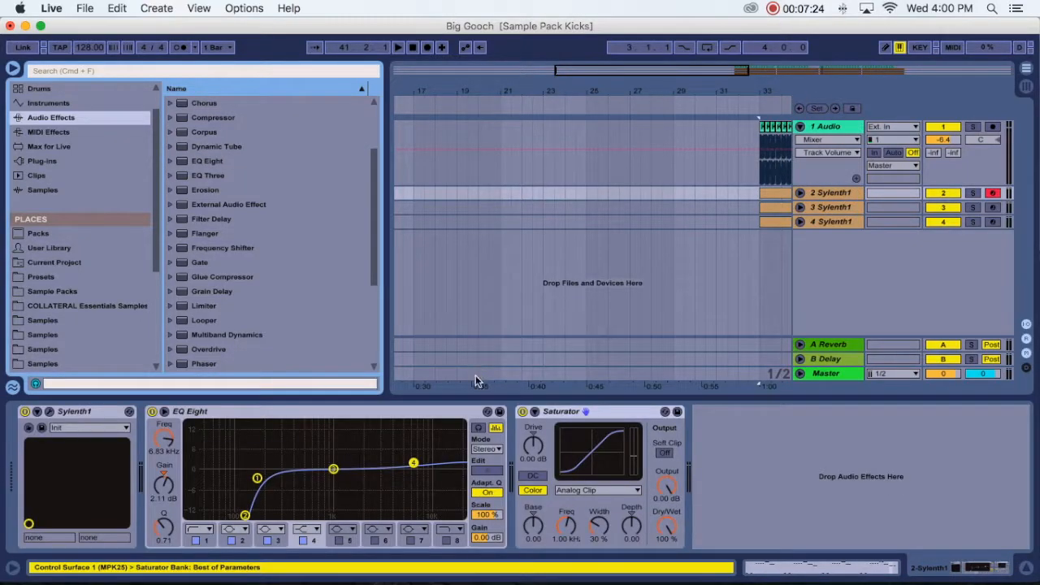
- Solo track 2 Sylenth1 in the Session mixer and set its Saturator to Soft Sine with Soft Clip on
key("Tab")
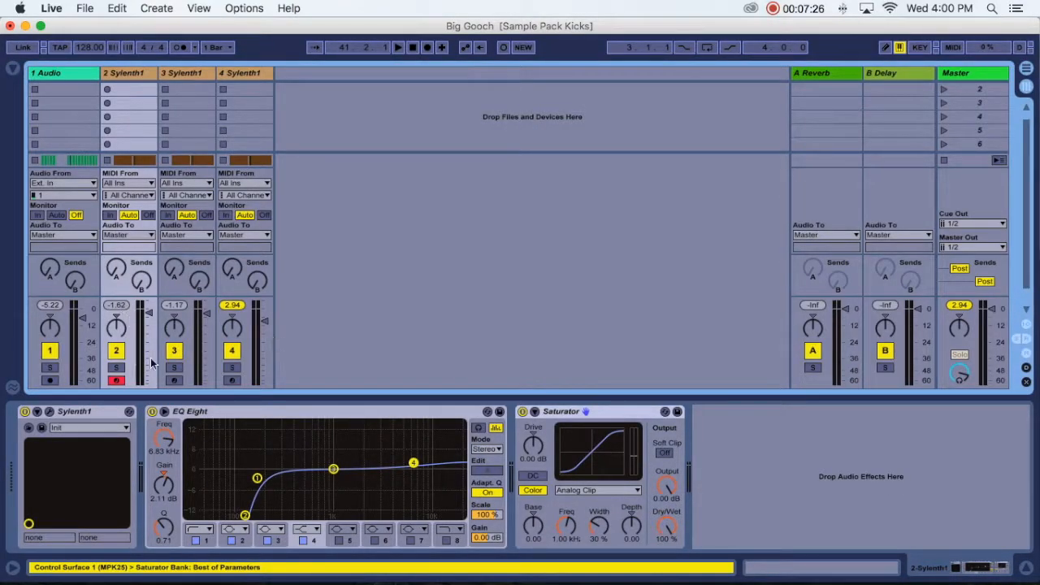
left_click(119, 368)
key("space")
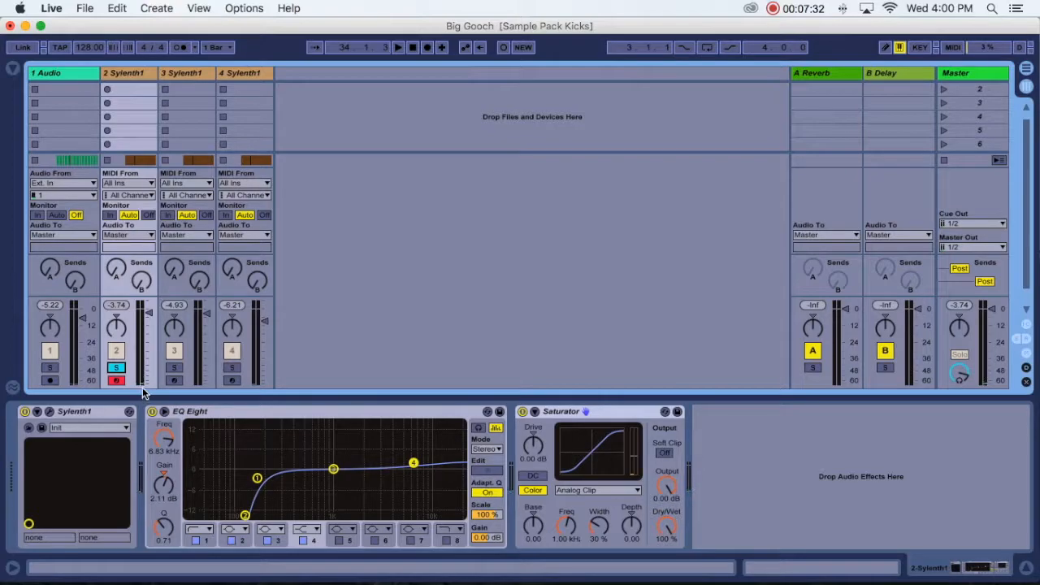
left_click(664, 454)
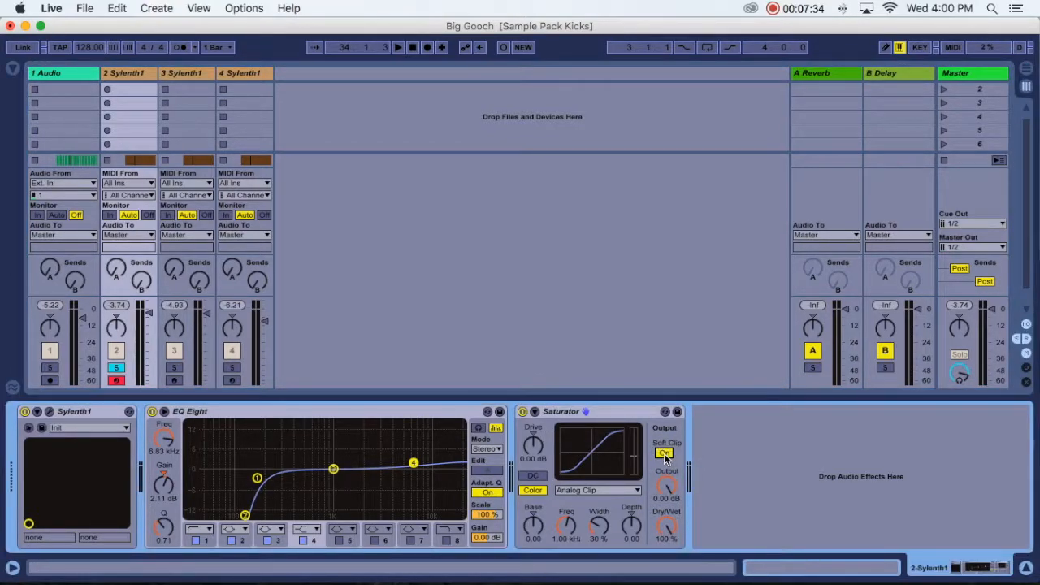
left_click(570, 490)
left_click(585, 507)
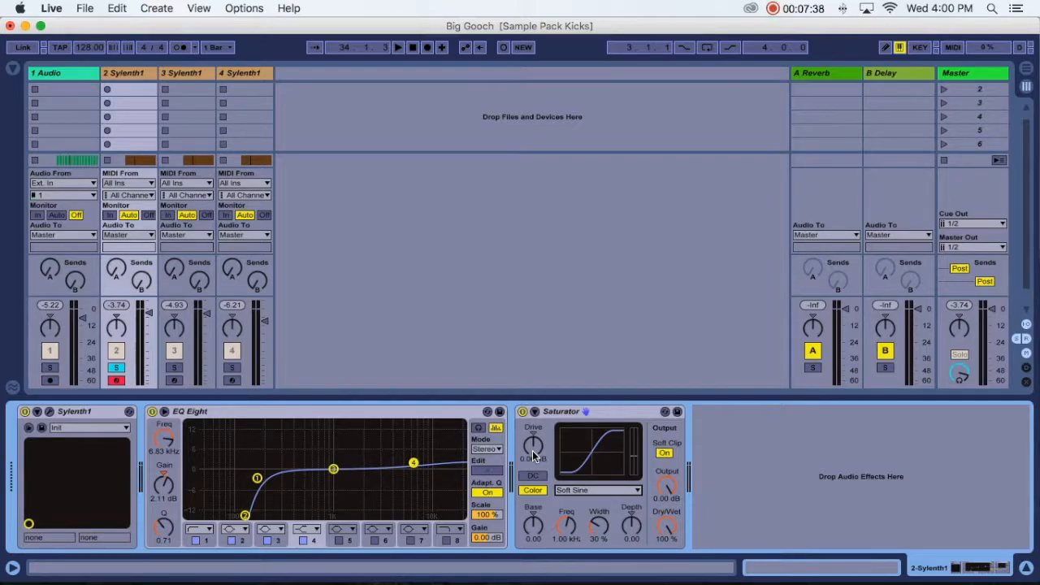
- While track 2 plays, set its Saturator's Drive to 9.71 dB and Output to -3.71 dB
key("space")
left_click_drag(533, 451, 533, 430)
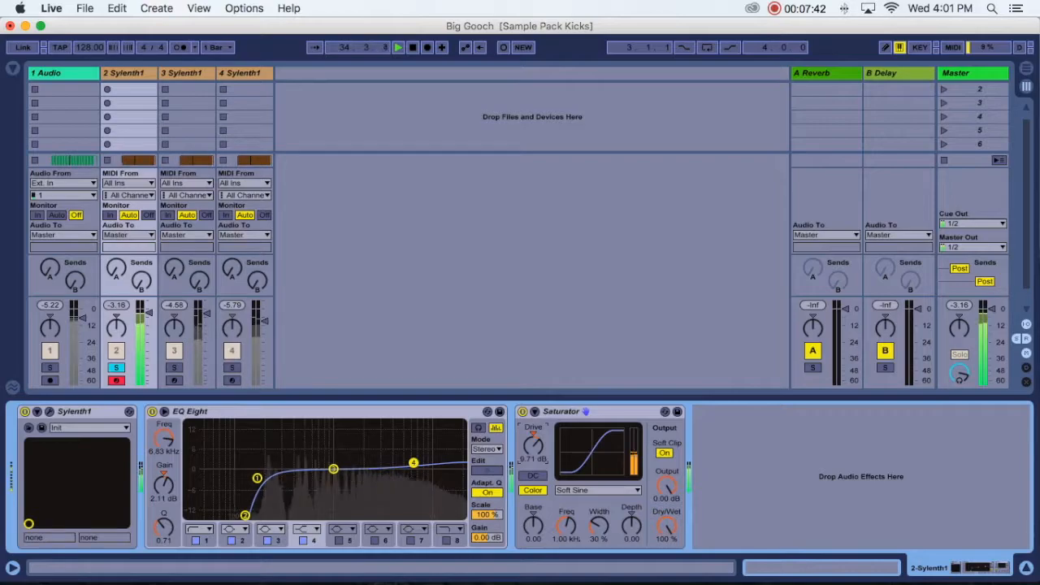
mouse_move(667, 486)
left_mouse_down()
mouse_move(666, 512)
mouse_move(666, 500)
left_mouse_up()
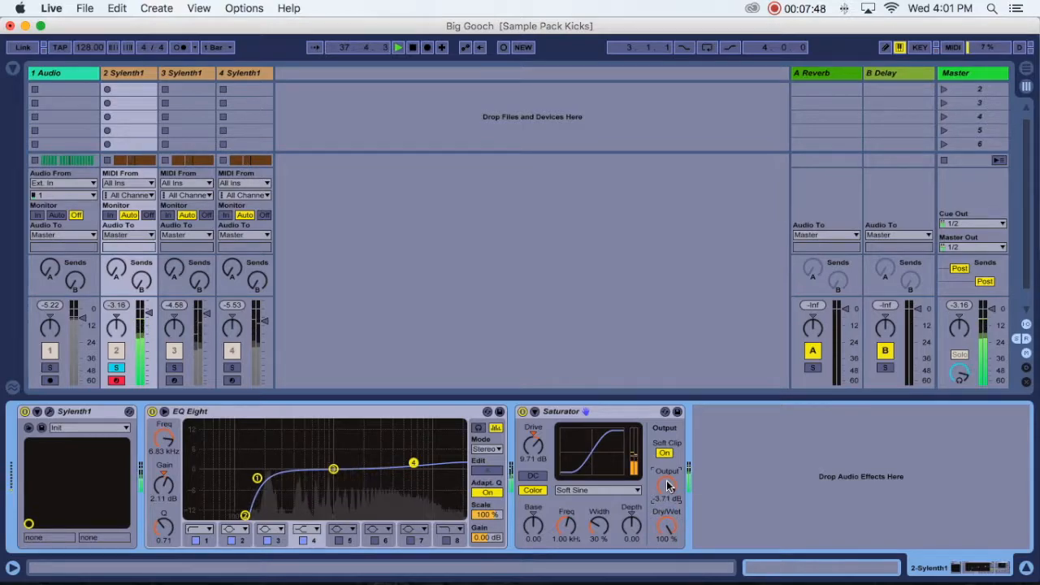
key("space")
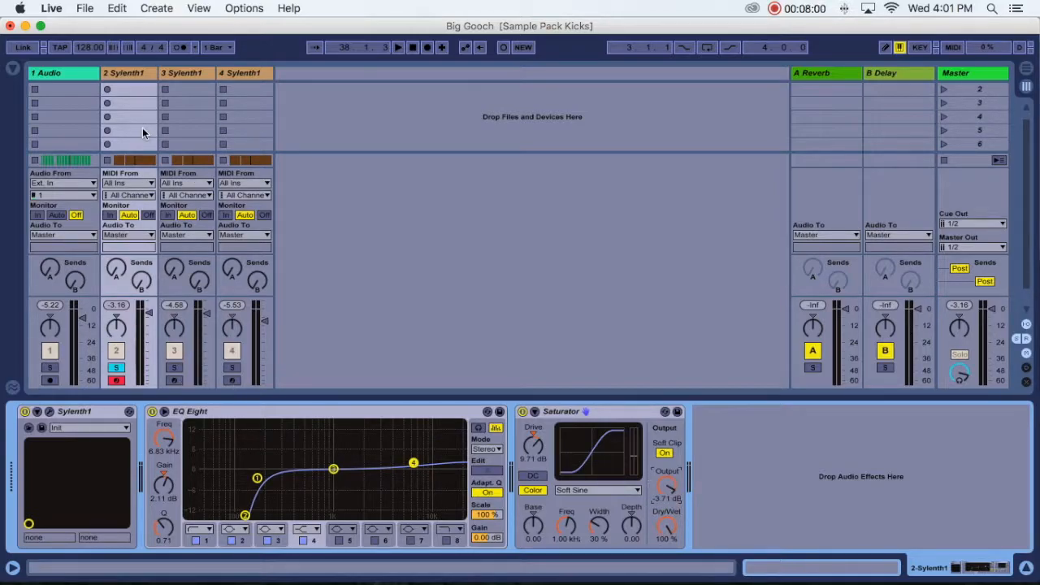
- Add a Saturator from the audio effects library to track 3 Sylenth1
left_click(183, 73)
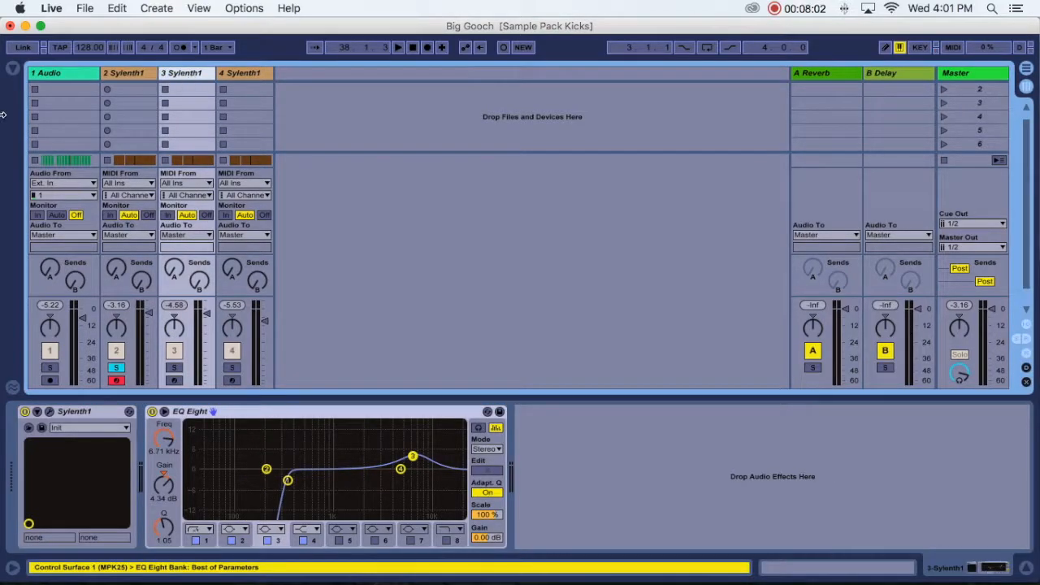
left_click(13, 70)
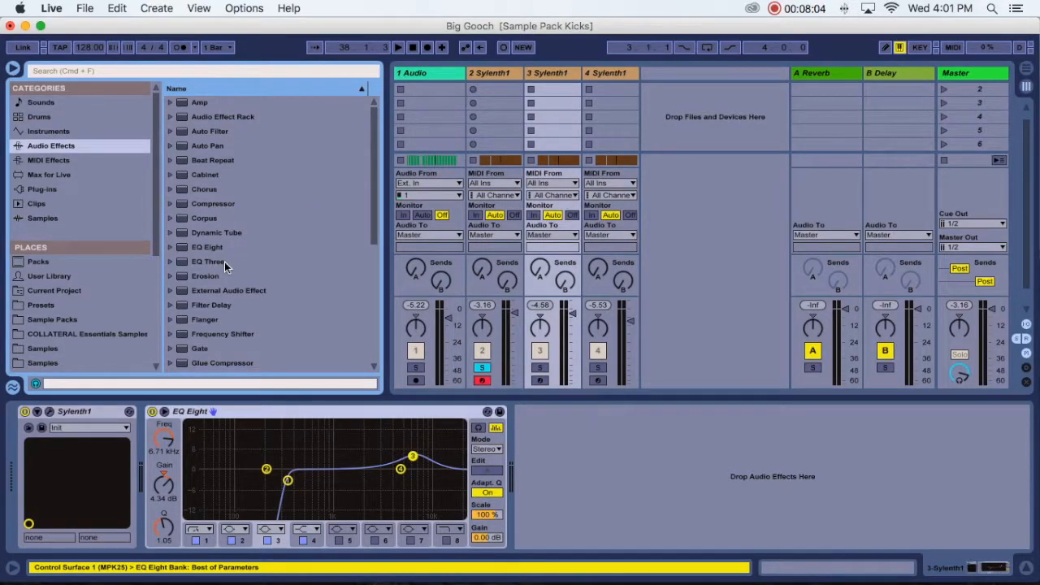
scroll(224, 261, "down", 5)
scroll(208, 161, "down", 7)
left_click_drag(203, 279, 554, 73)
- Solo track 3 Sylenth1, set its Saturator to Soft Sine with Soft Clip on and start playback
left_click(539, 368)
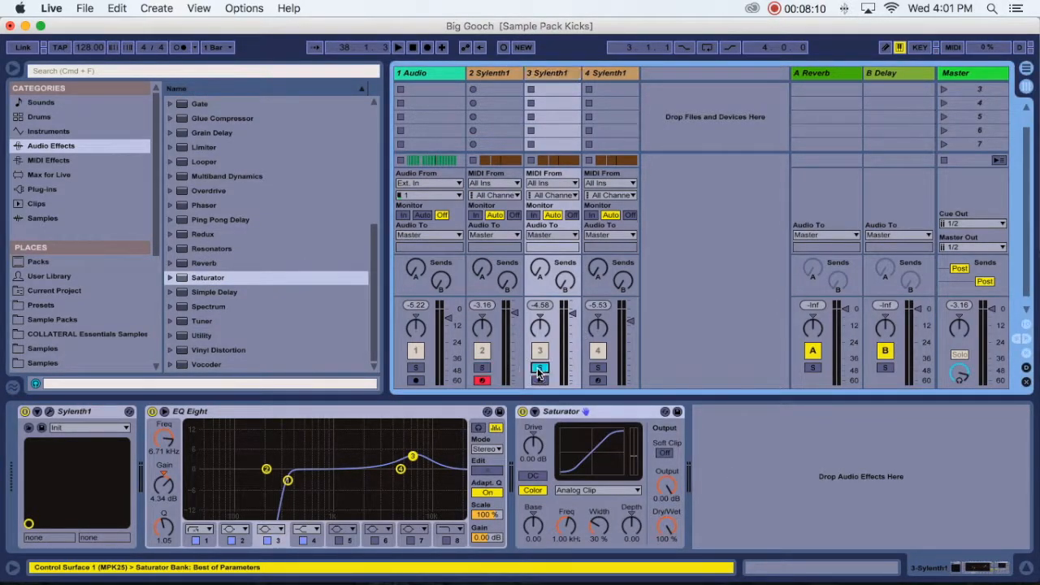
left_click(666, 454)
left_click(597, 490)
left_click(601, 512)
left_click(542, 492)
key("space")
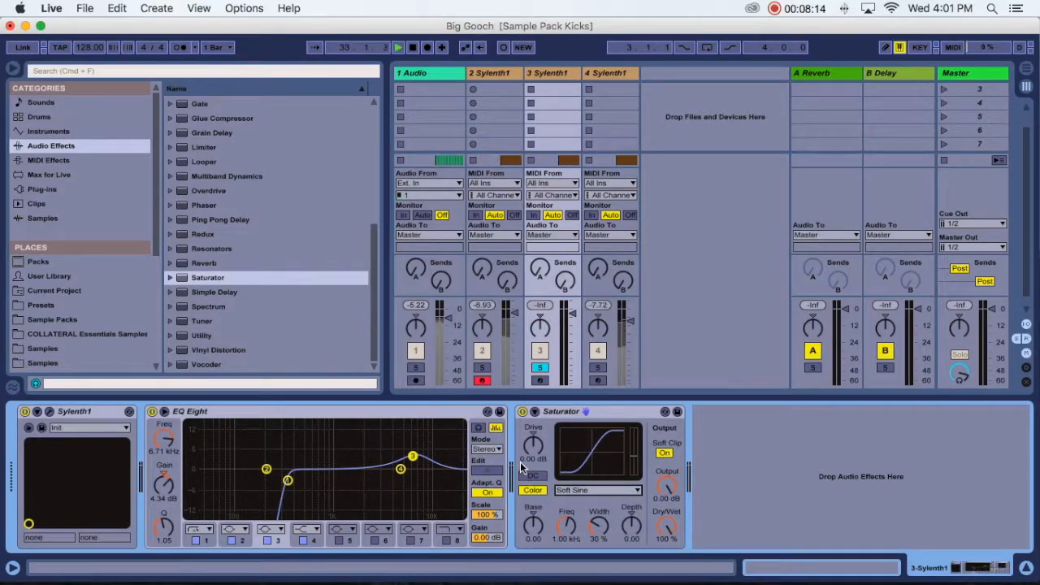
- While track 3 Sylenth1 plays, set its Saturator's Drive to 9.71 dB and Output to -6.29 dB
left_click_drag(533, 445, 533, 424)
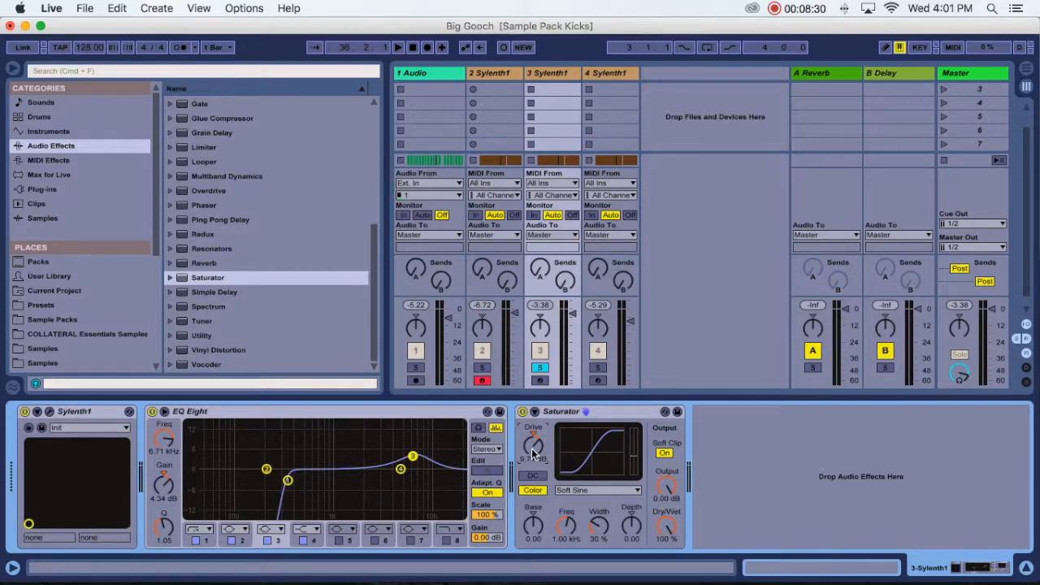
key("space")
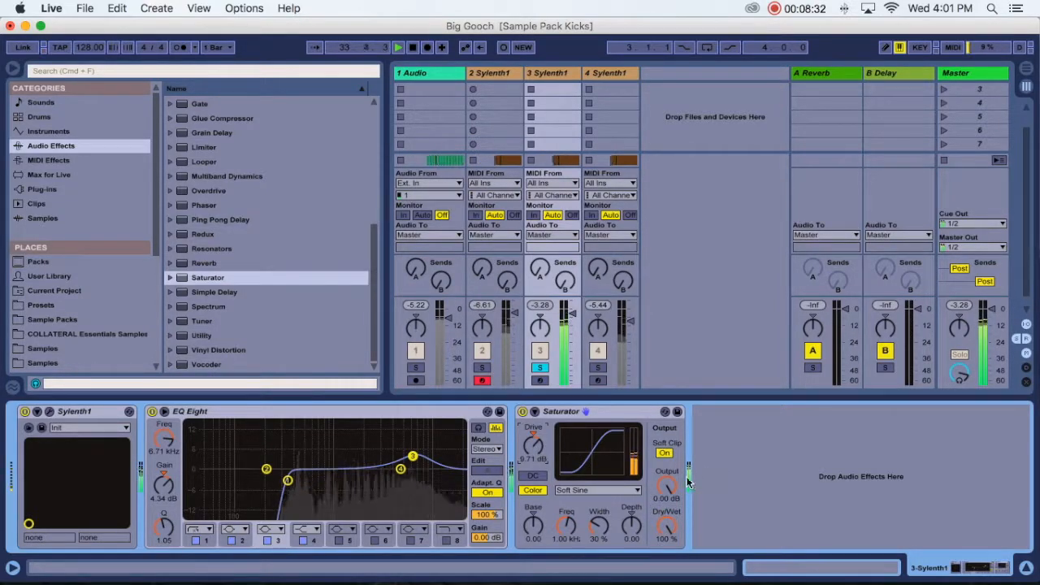
left_click_drag(666, 485, 666, 501)
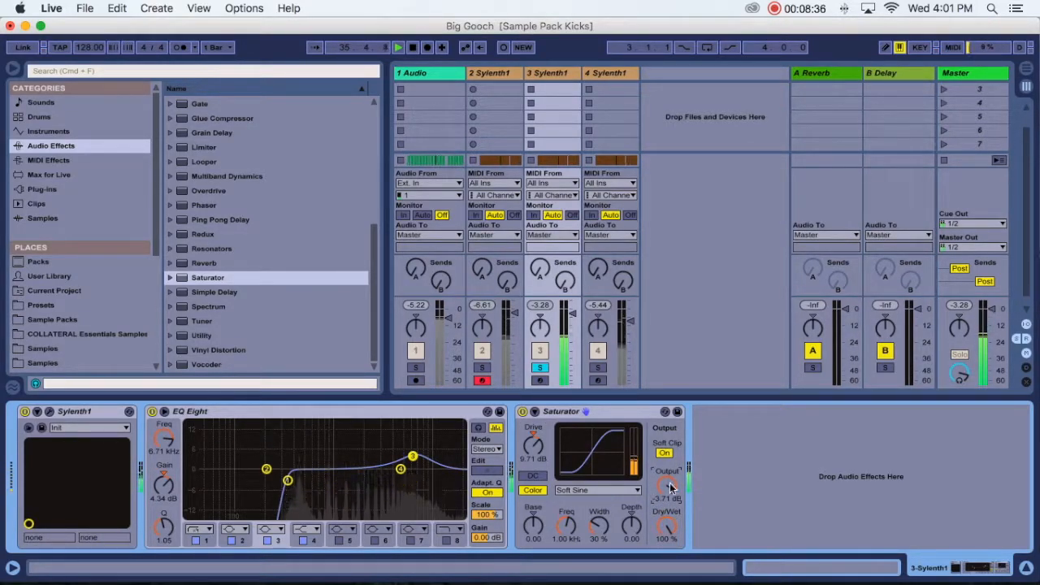
left_click_drag(666, 486, 666, 496)
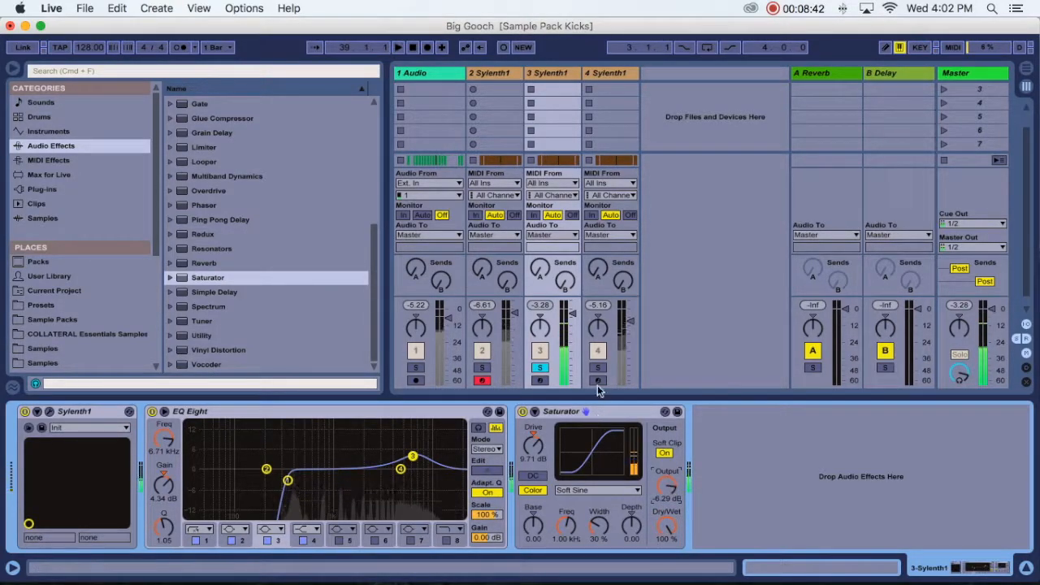
- Solo track 4 Sylenth1 and add a Saturator after its EQ Eight
left_click(597, 367)
left_click(609, 72)
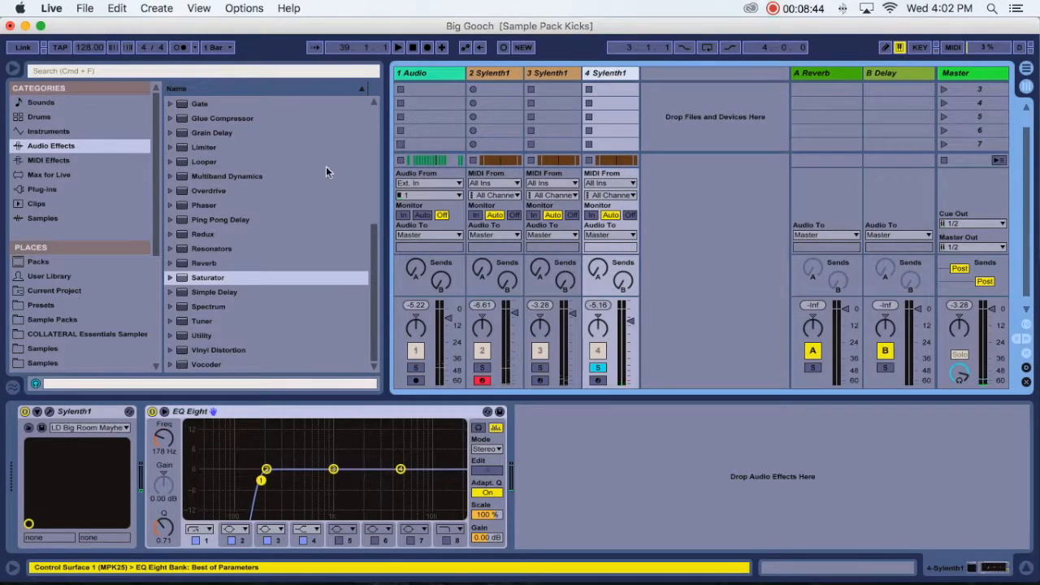
left_click_drag(209, 269, 543, 462)
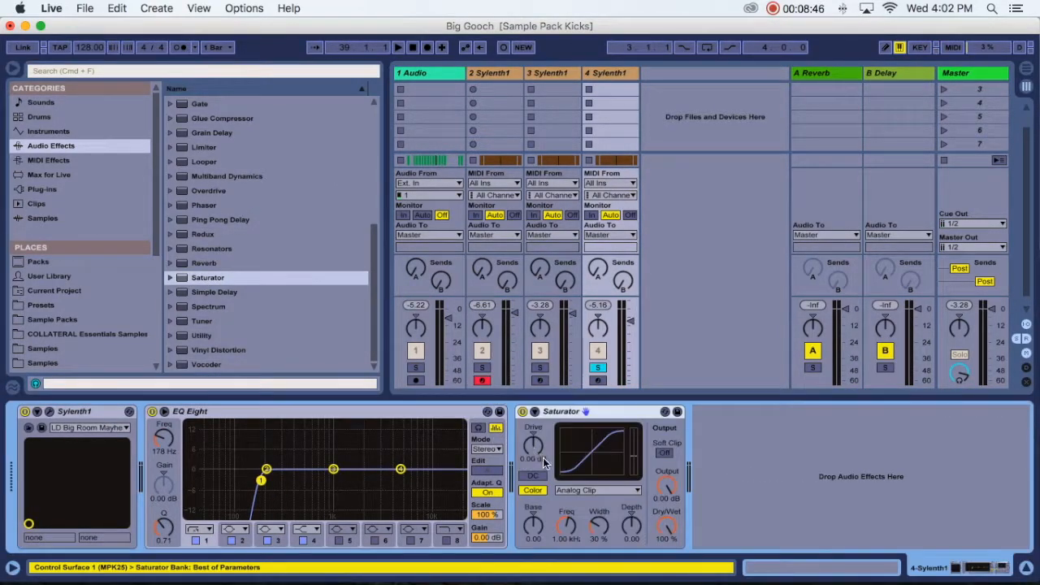
- Turn on Soft Clip in track 4's Saturator and set its Drive to 5.71 dB during playback
left_click(664, 453)
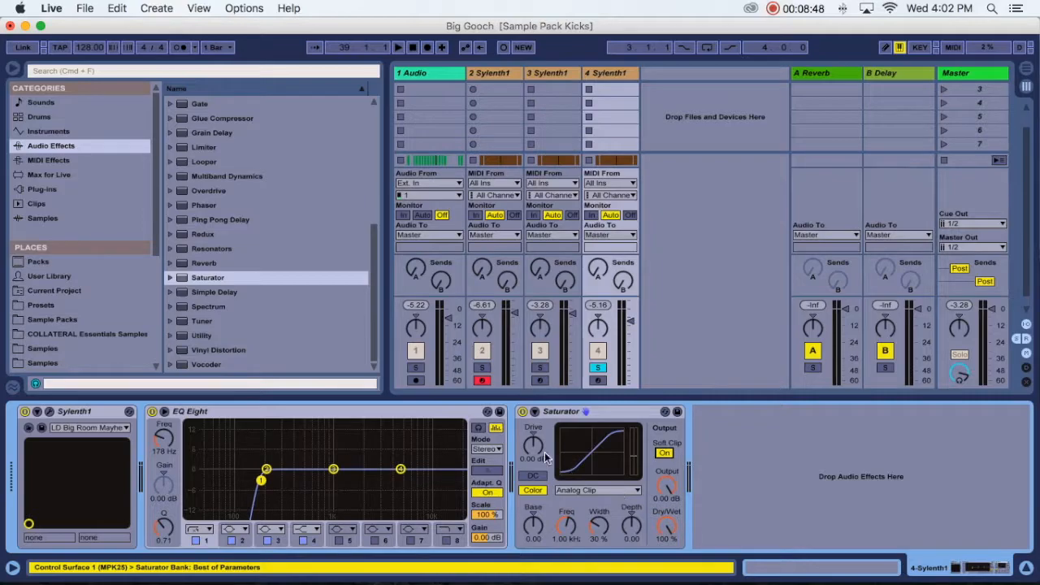
key("space")
left_click_drag(535, 465, 535, 451)
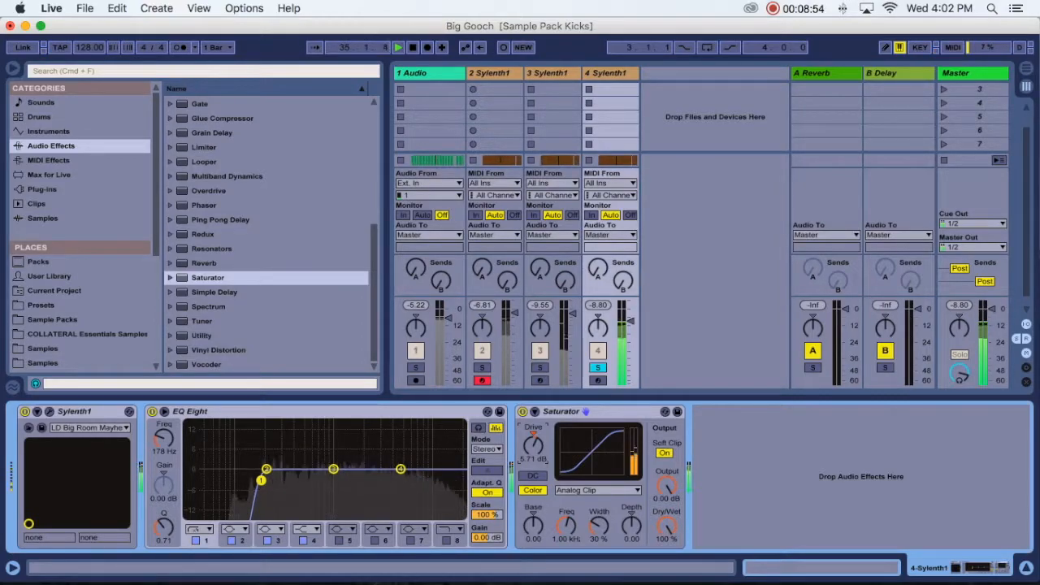
left_click_drag(667, 487, 667, 486)
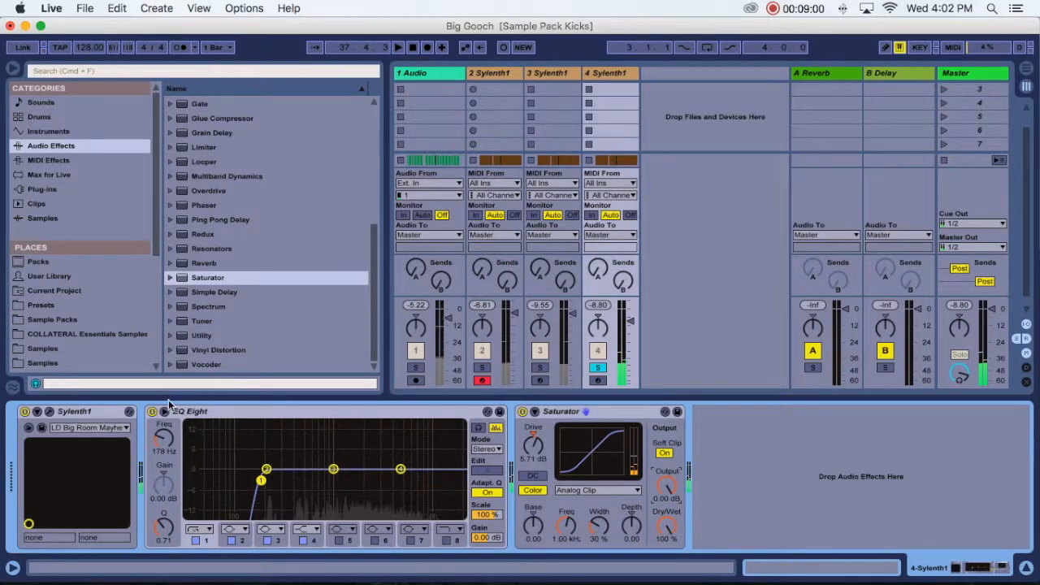
- Check the synth settings of track 4, and turn off the built-in Reverb in track 3's Sylenth1
left_click(49, 413)
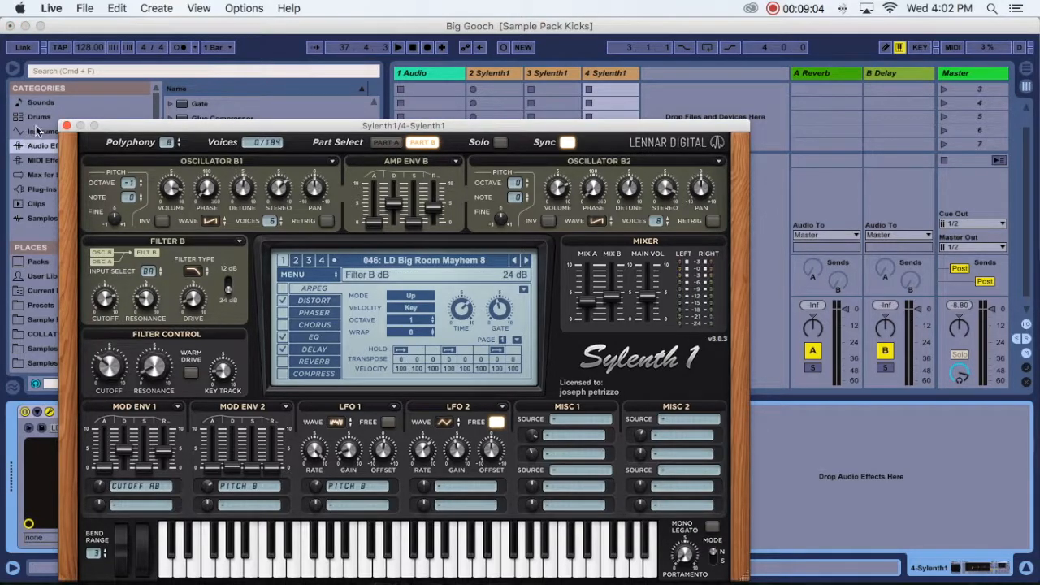
left_click(68, 126)
left_click(551, 72)
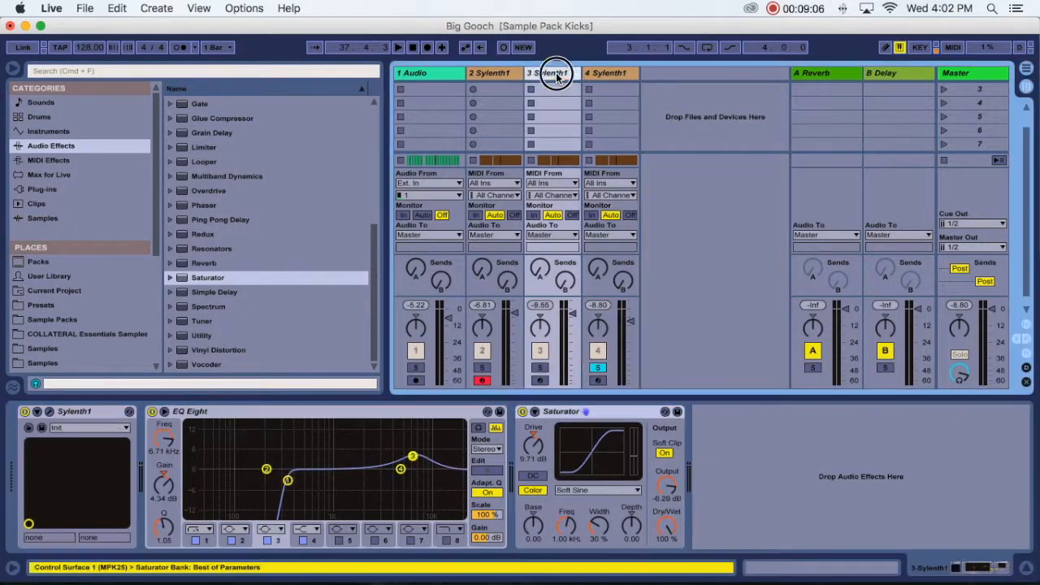
left_click(50, 412)
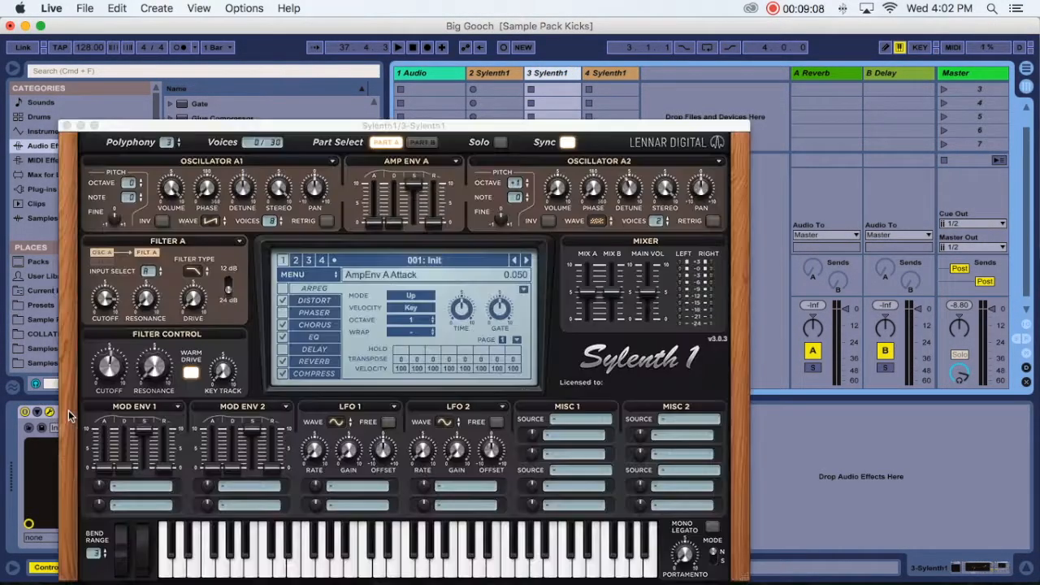
left_click(282, 362)
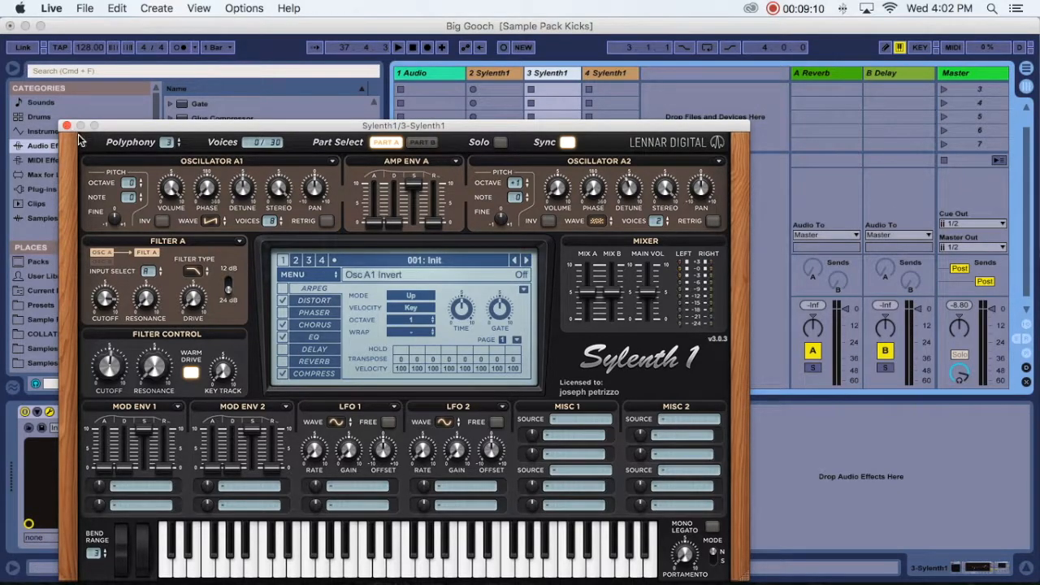
left_click(67, 126)
- Turn off the built-in Reverb in track 2's Sylenth1 and close the synth window
left_click(505, 75)
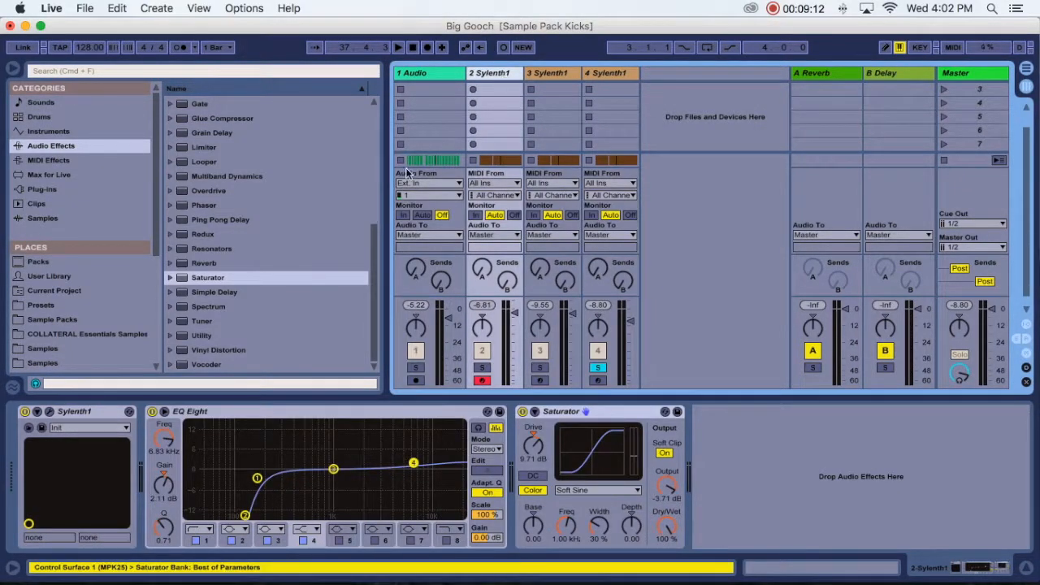
left_click(50, 414)
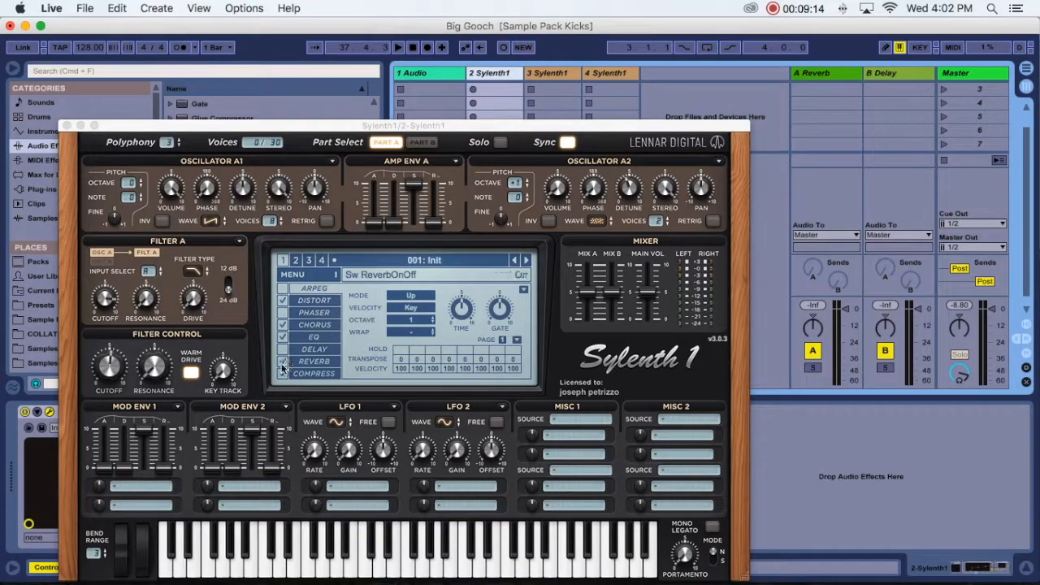
left_click(66, 126)
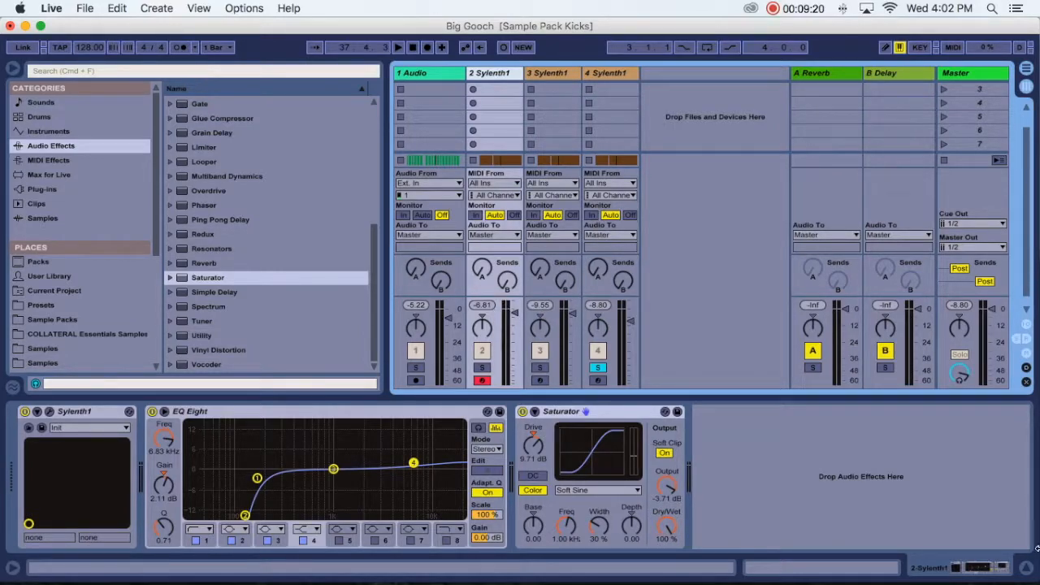
- In the Arrangement view, group the three Sylenth1 tracks
left_click(1024, 569)
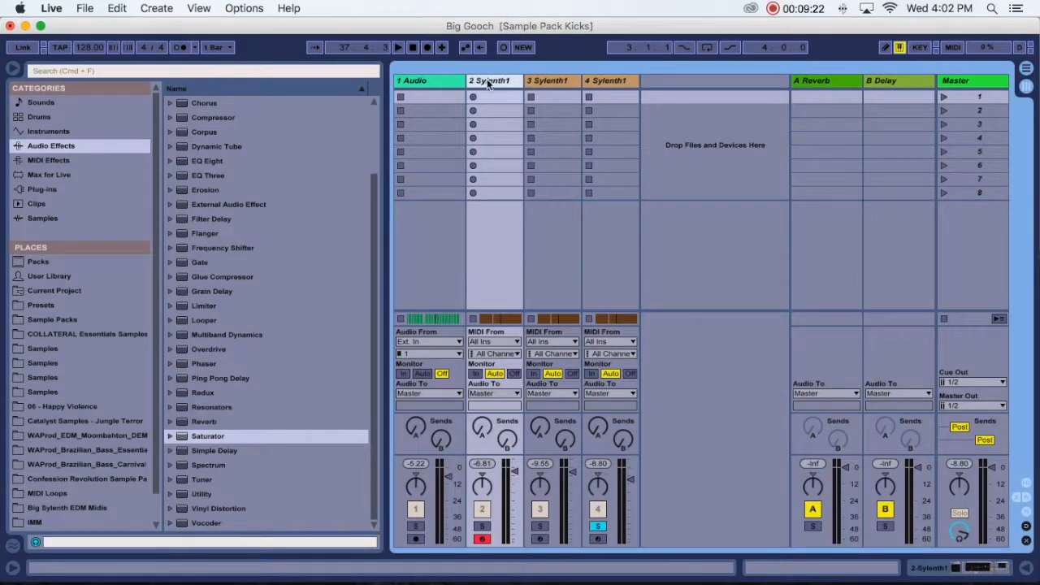
key("Tab")
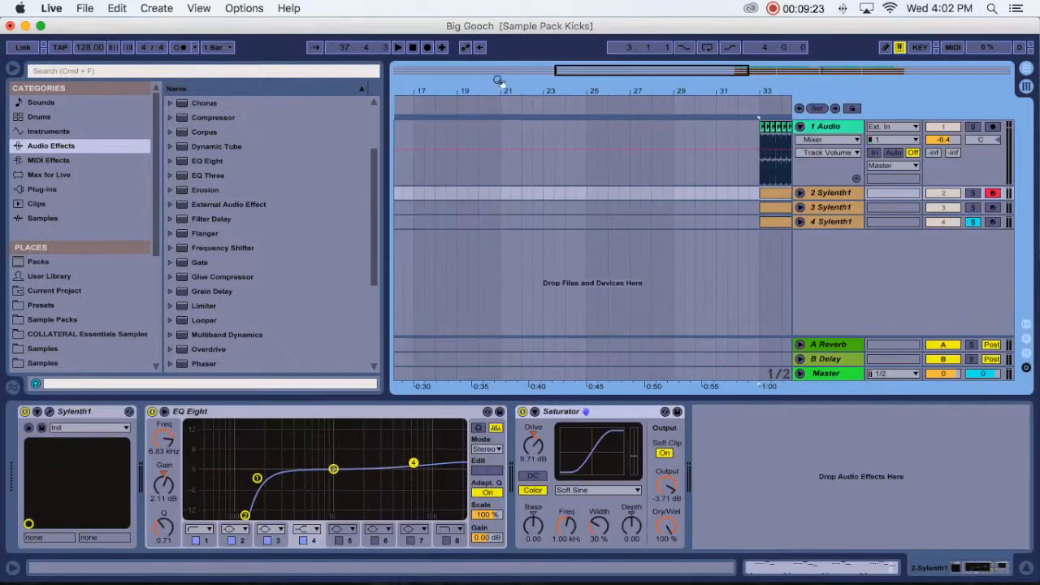
left_click(838, 208)
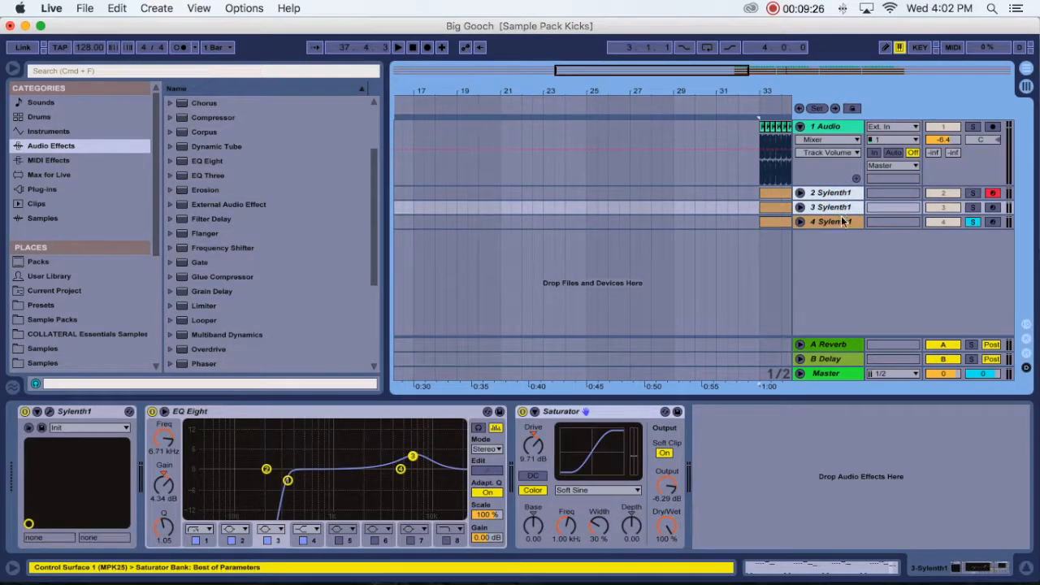
left_click(842, 222)
key("super+g")
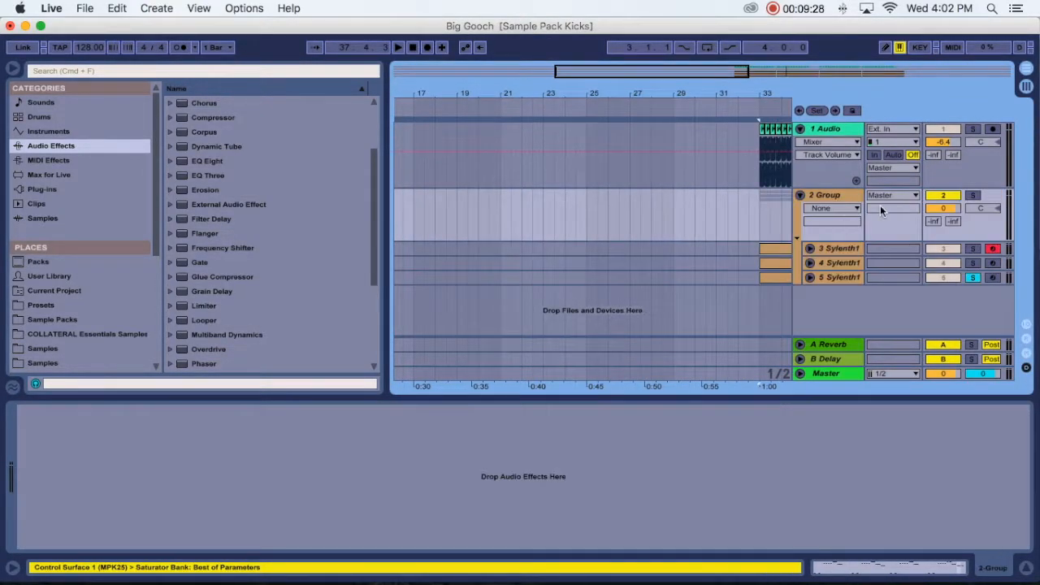
- Add a Reverb from the audio effects library to the Sylenth1 group and set its Quality to High
scroll(235, 280, "down", 5)
left_click_drag(201, 266, 836, 198)
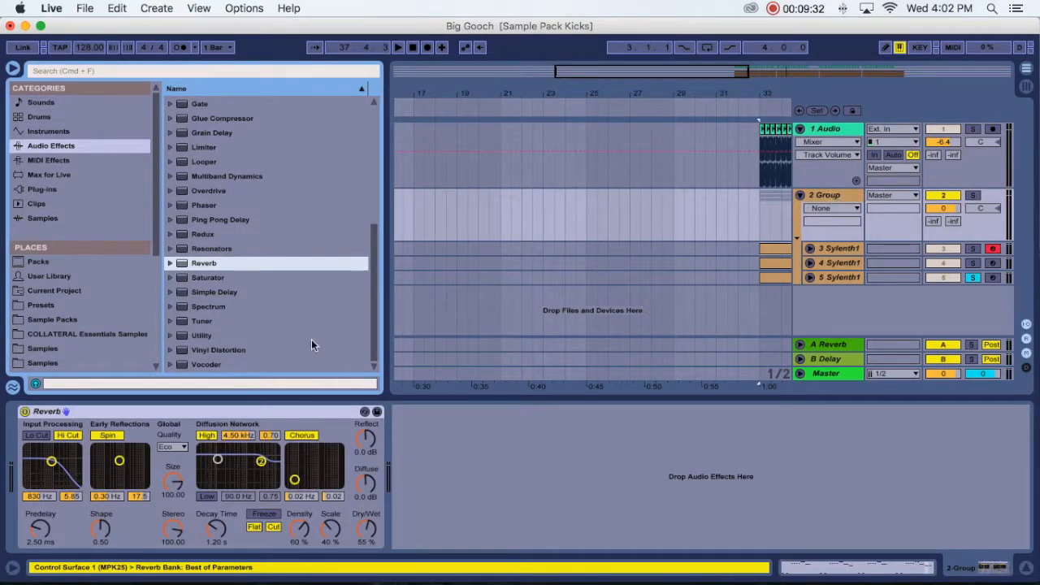
left_click(172, 448)
left_click(173, 478)
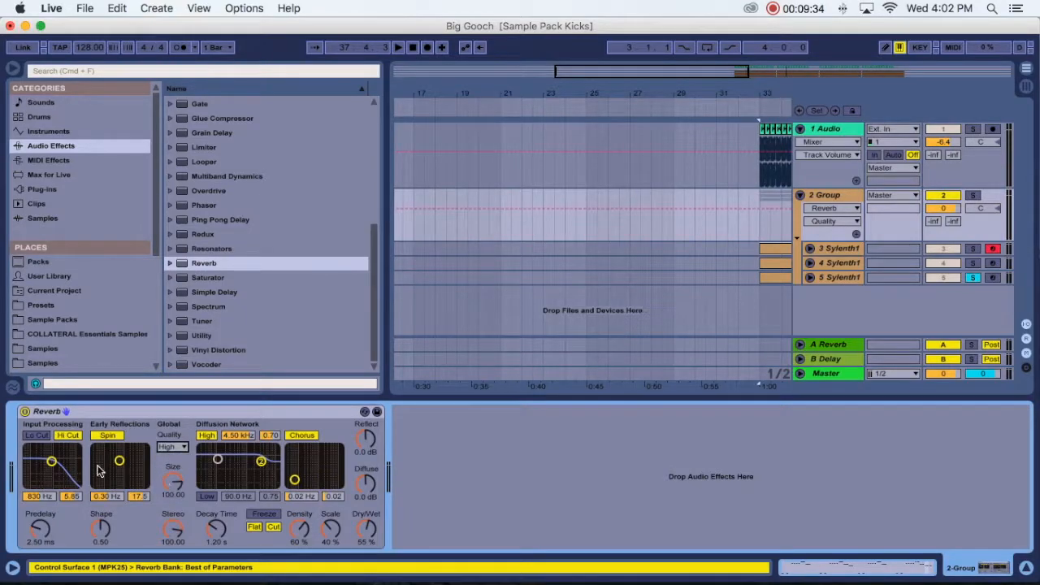
- Switch the group Reverb's input filter from Hi Cut to Lo Cut at 4.32 kHz and set Decay Time to 2.11 s
left_click(39, 436)
left_click(68, 436)
left_click_drag(51, 460, 59, 461)
left_click_drag(220, 532, 219, 526)
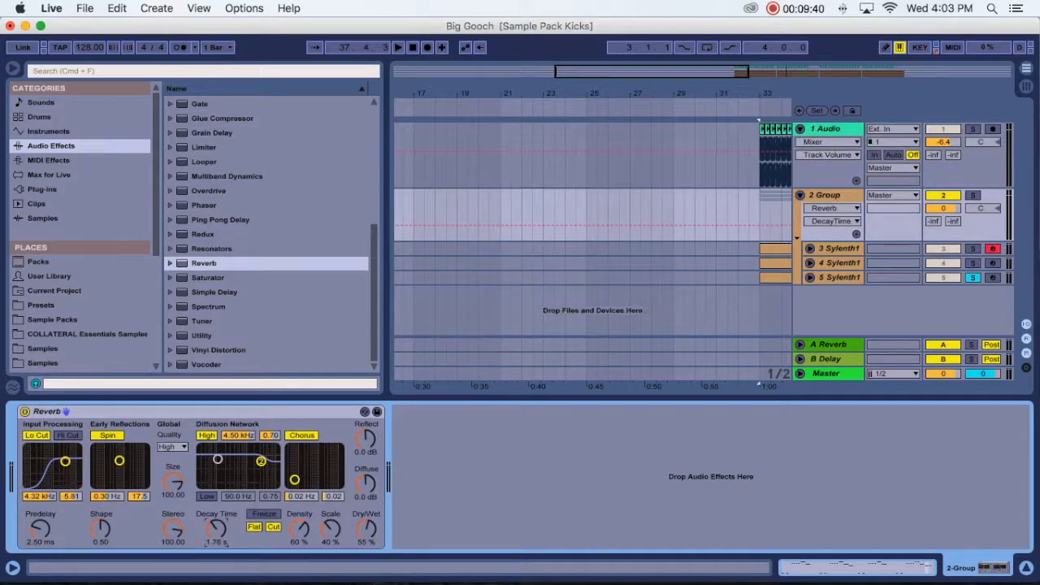
- Start playback, unsolo the last Sylenth1 track and lower the group's volume to -3.0 dB
key("space")
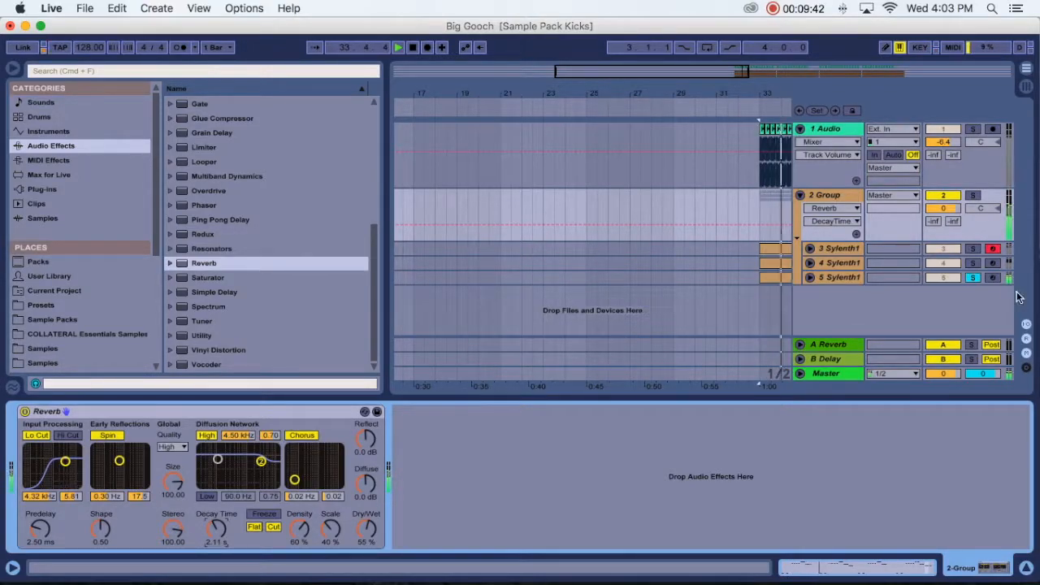
left_click(972, 277)
scroll(774, 307, "right", 5)
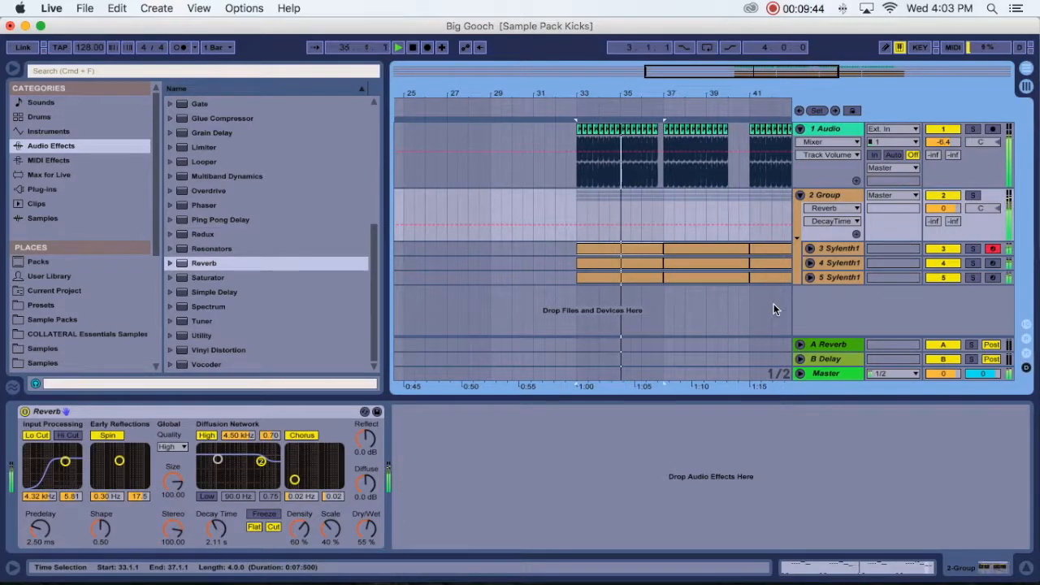
key("Tab")
left_click_drag(514, 469, 514, 478)
key("Tab")
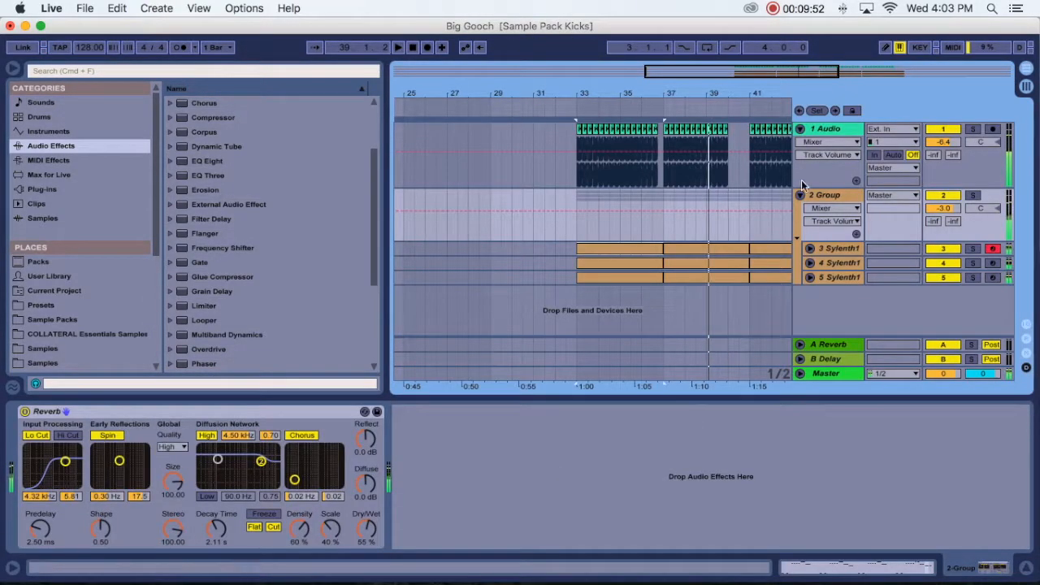
- Fold the 2 Group and 1 Audio tracks and hide the device view
left_click(799, 195)
left_click(800, 129)
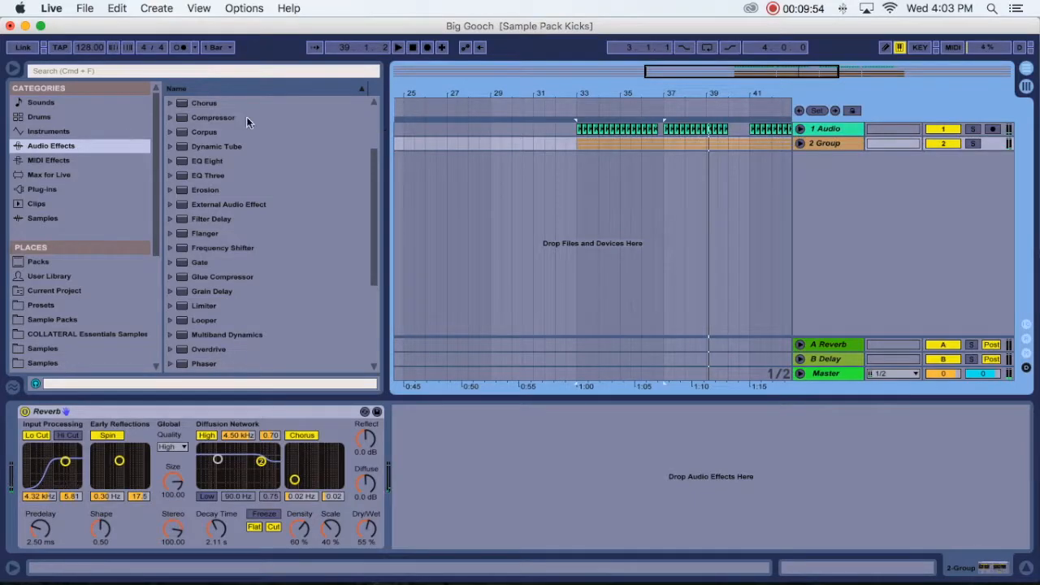
left_click(1026, 568)
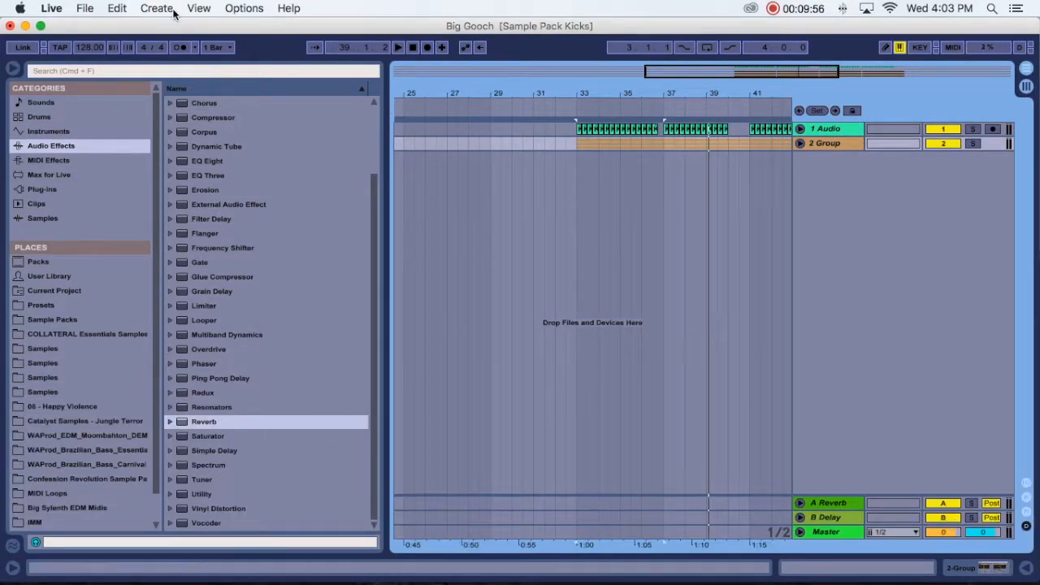
- Search the Sample Packs folder for "cLAP" and collapse the VENGENCE PAX results
left_click(189, 69)
type("c")
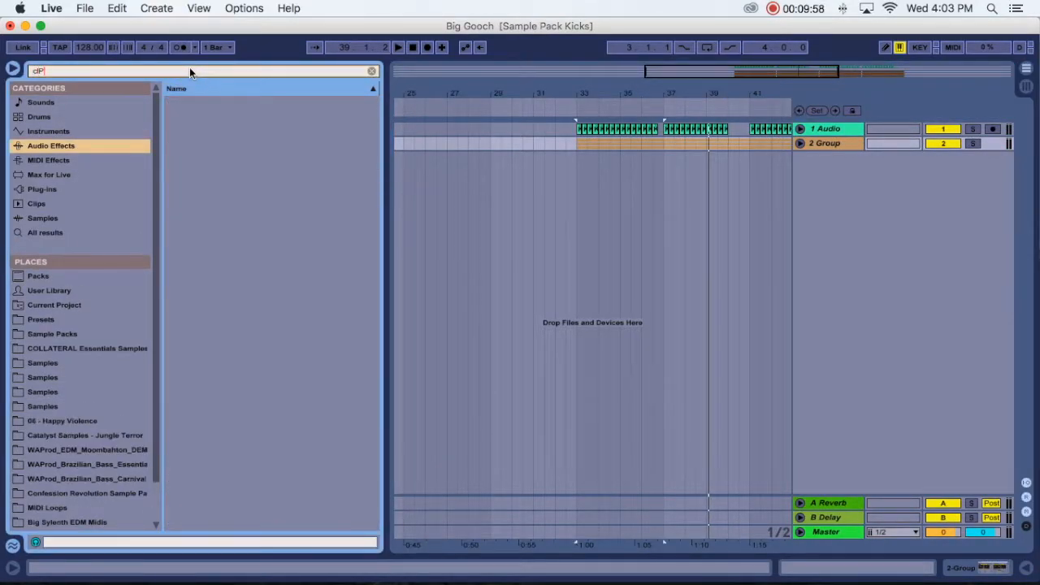
type("LAP")
left_click(73, 349)
left_click(65, 334)
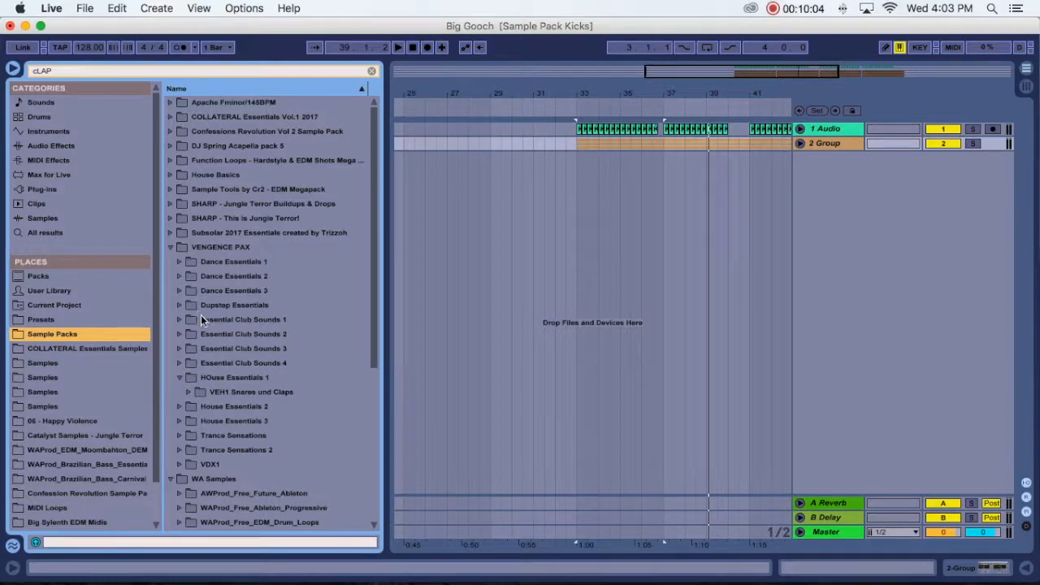
left_click(170, 247)
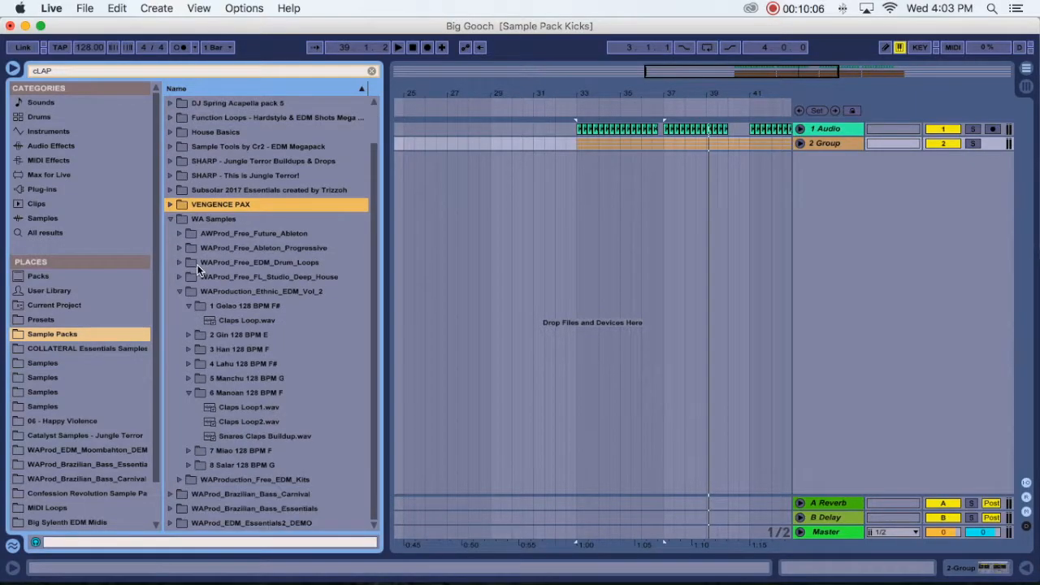
- Audition the clap loops in WAProduction_Ethnic_EDM_Vol_2 and place Claps Loop1.wav on a new audio track at bar 35
left_click(246, 320)
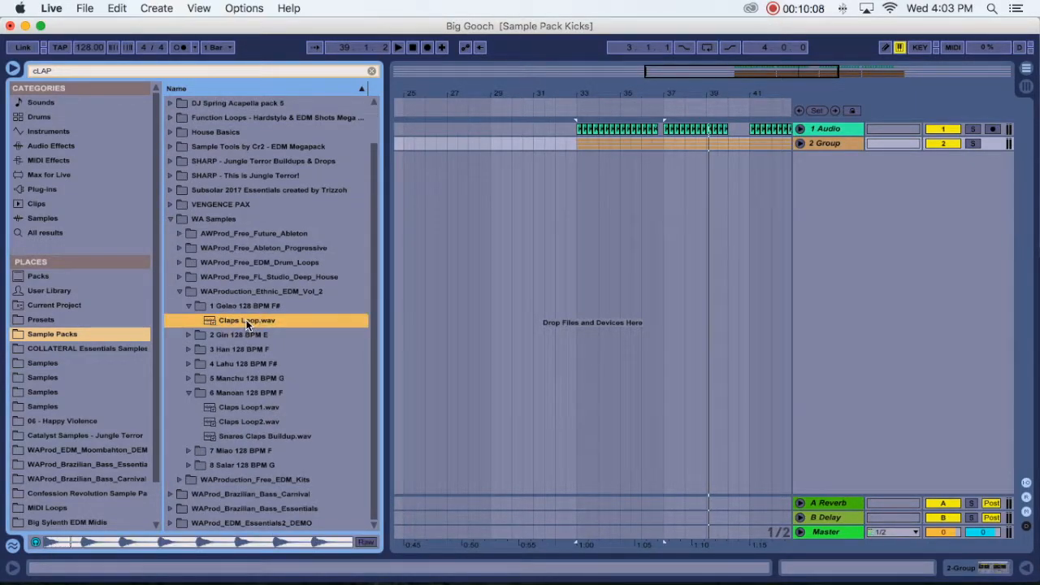
left_click(250, 435)
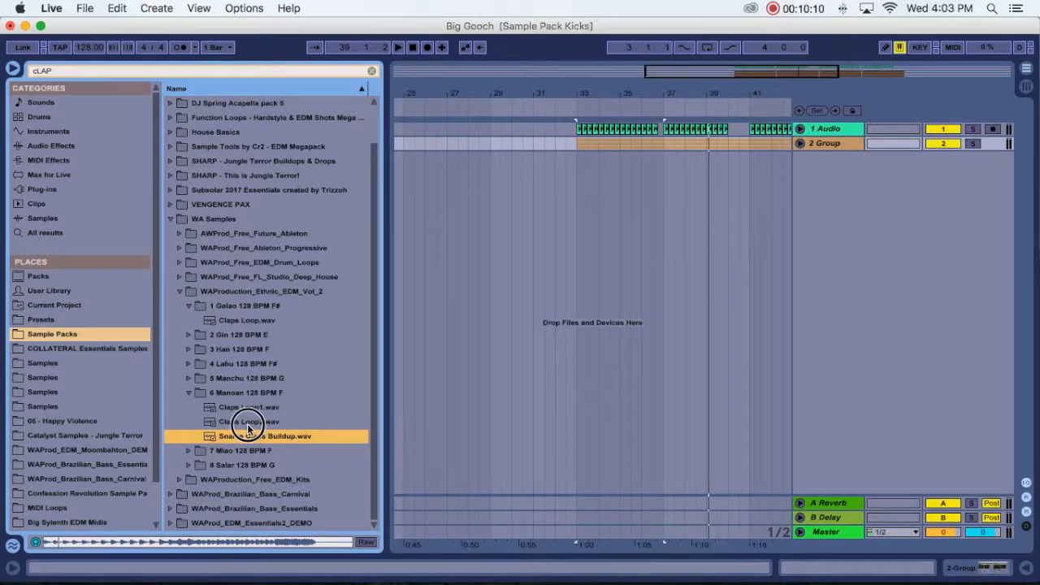
left_click(247, 422)
left_click(247, 412)
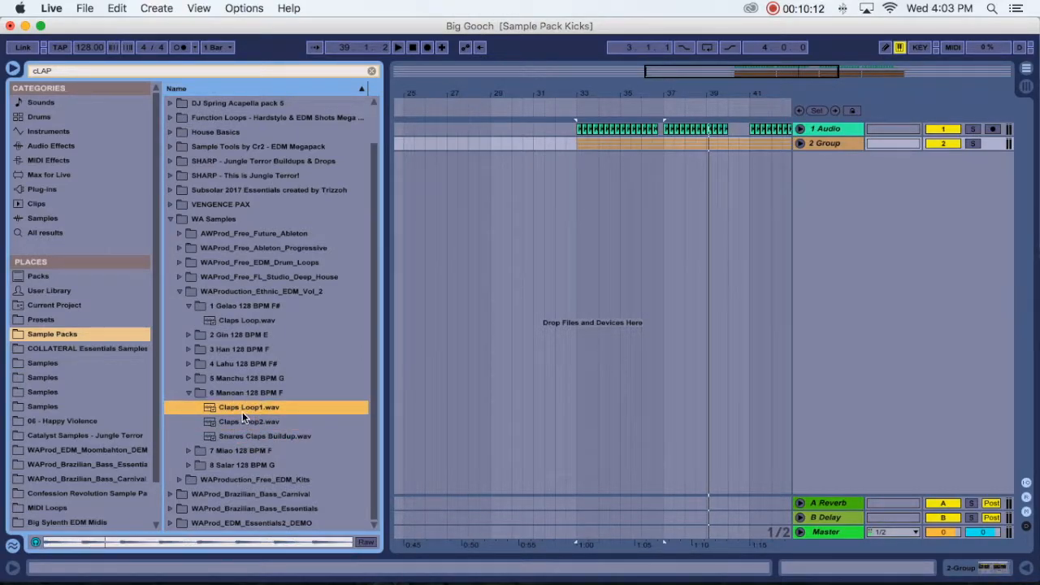
left_click(224, 413)
left_click_drag(224, 412, 617, 170)
left_click_drag(616, 165, 618, 169)
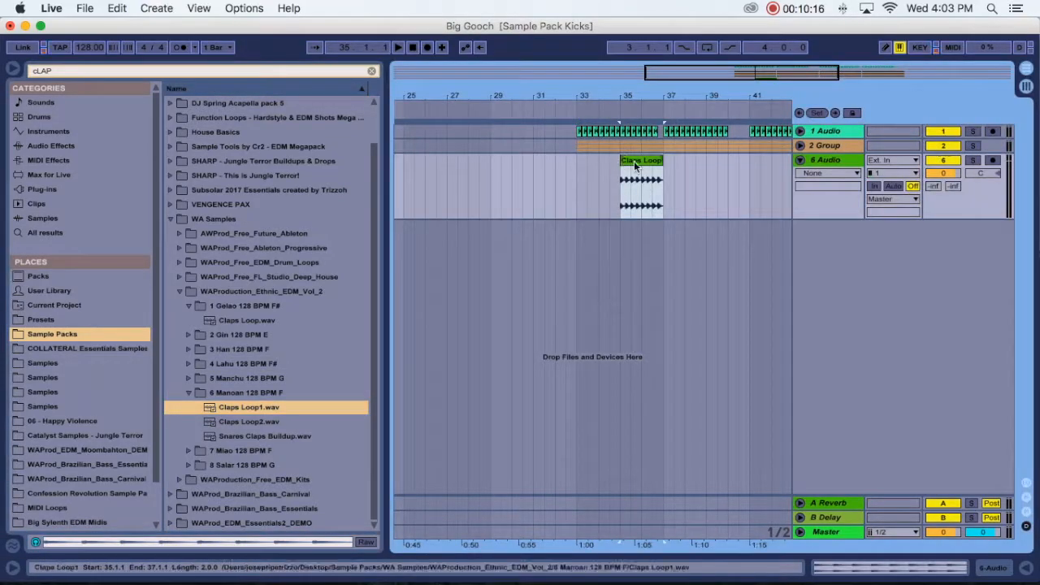
- Try trimming the end of the Claps Loop1 clip to 36.4.1
scroll(588, 174, "left", 5)
left_click_drag(542, 159, 531, 159)
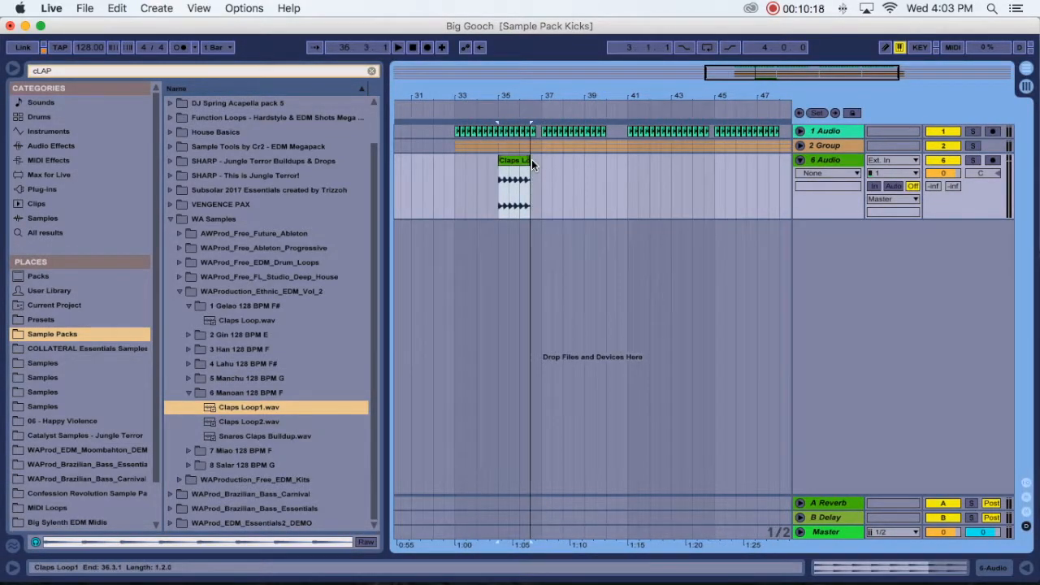
left_click_drag(534, 104, 534, 162)
left_click_drag(533, 96, 525, 161)
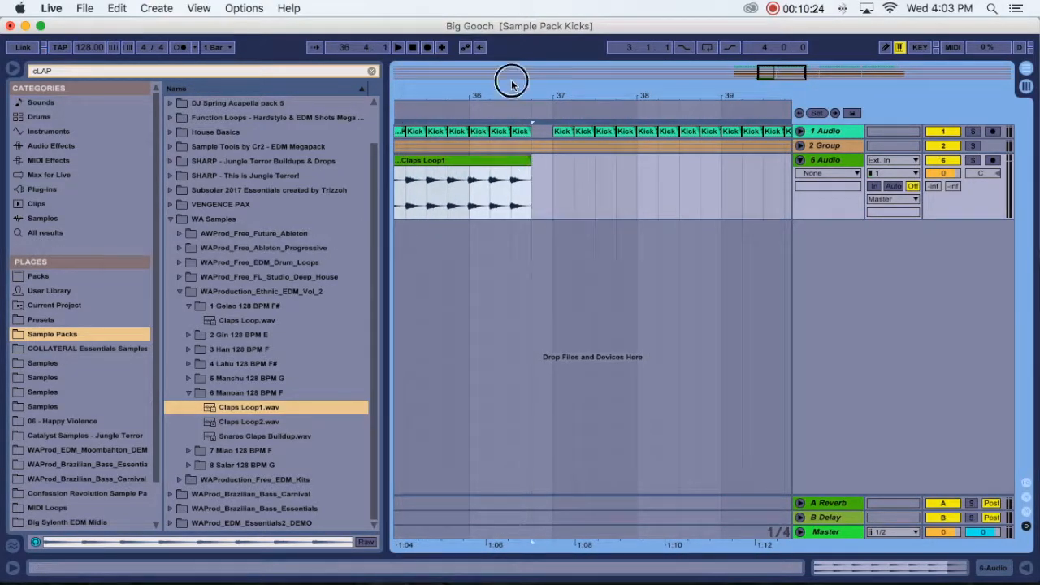
- Hide the browser, extend the Claps Loop1 clip to bar 37 and duplicate it repeatedly up to bar 49
left_click(526, 77)
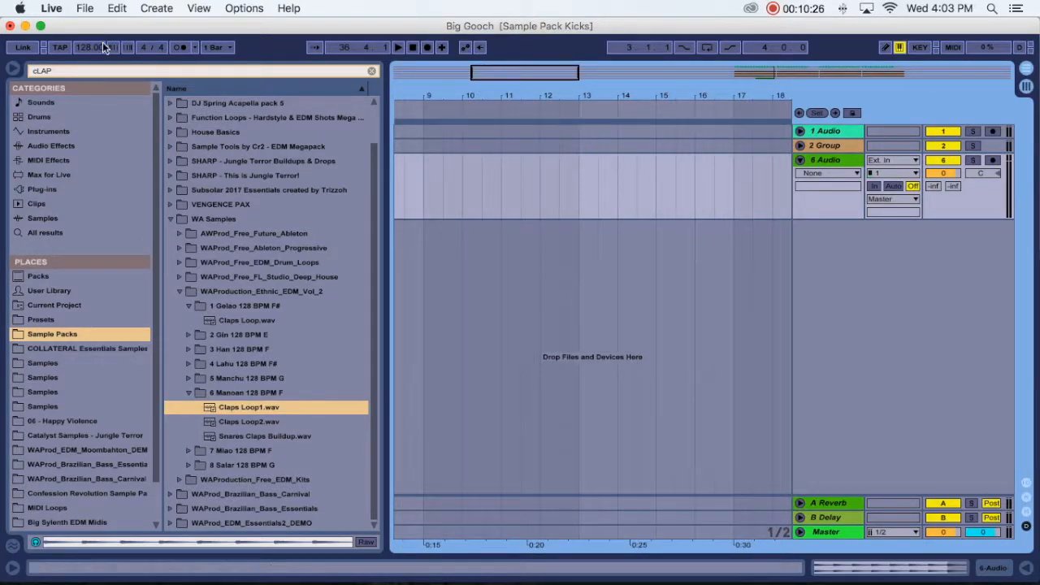
left_click(12, 68)
left_click_drag(339, 87, 285, 113)
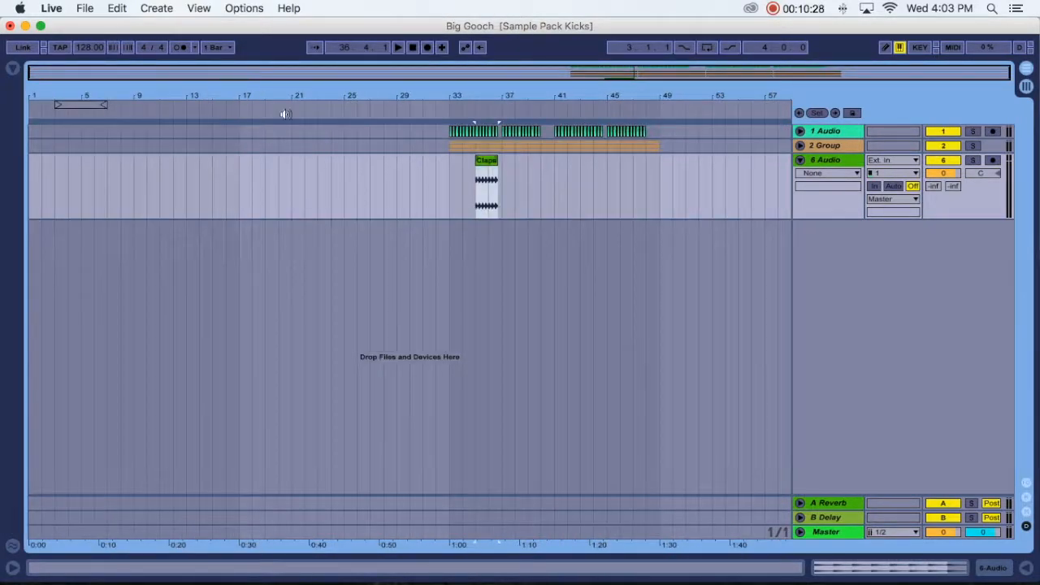
left_click_drag(508, 95, 494, 162)
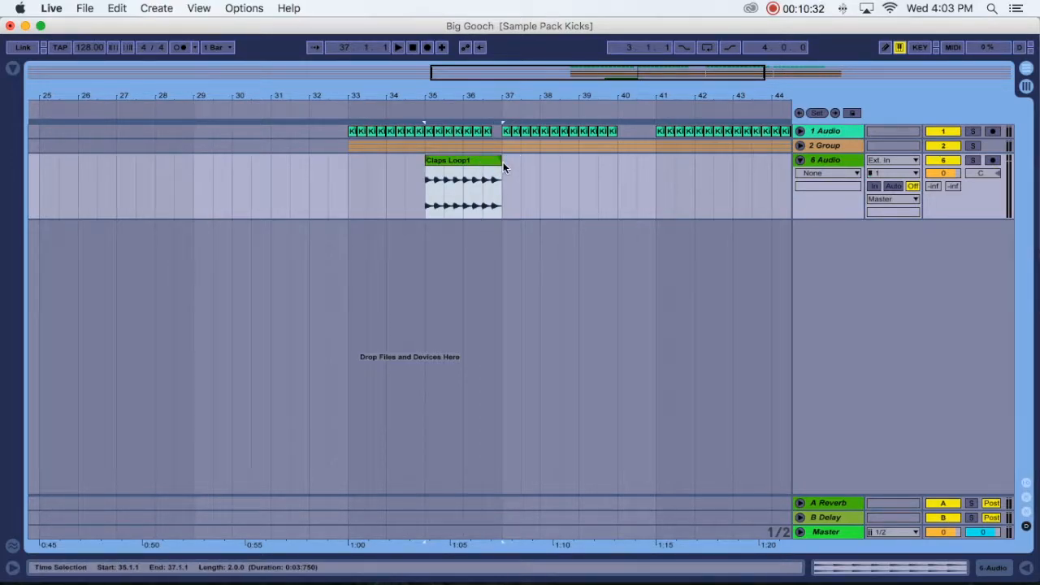
key("super+d")
key("super+d")
key("super+d")
key("super+d")
key("super+d")
key("super+d")
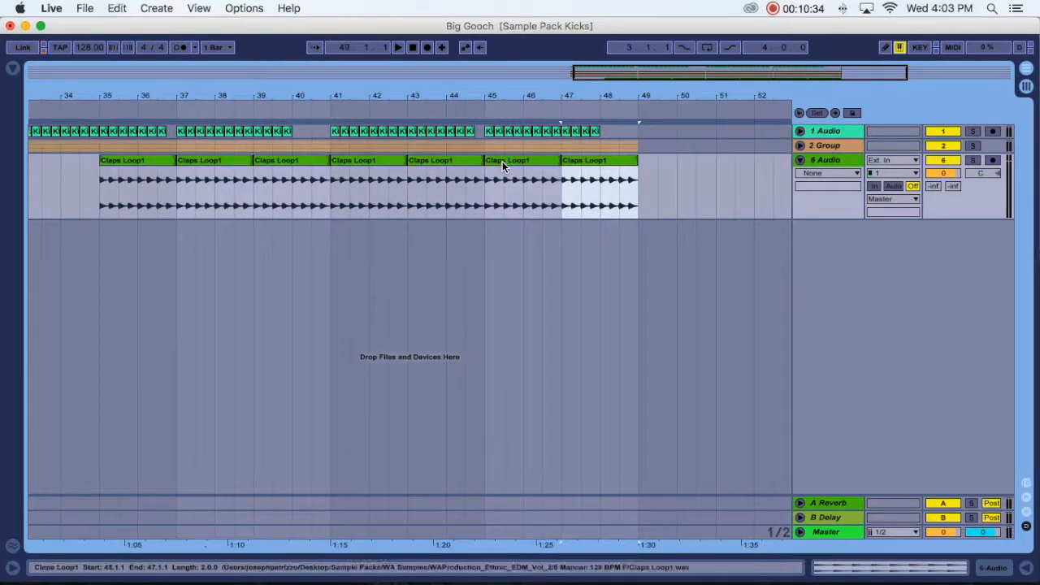
- Trim the clap clips to match the kick gaps, ending at 48.1.1, 44.4.1, 40.1.1 and 36.4.1, and fold the 6 Audio track
left_click_drag(637, 160, 599, 161)
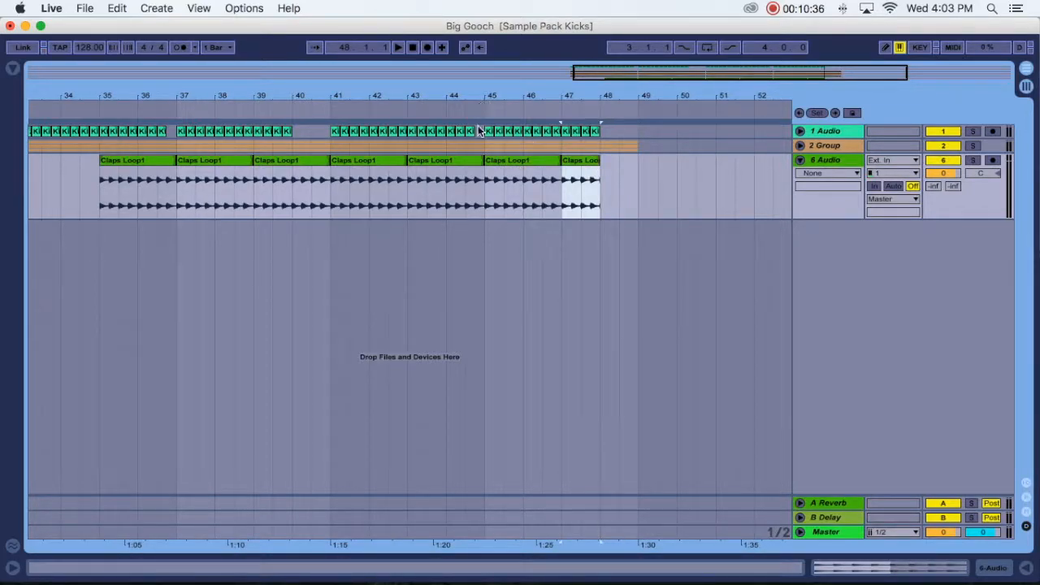
left_click_drag(476, 100, 415, 163)
scroll(469, 163, "left", 4)
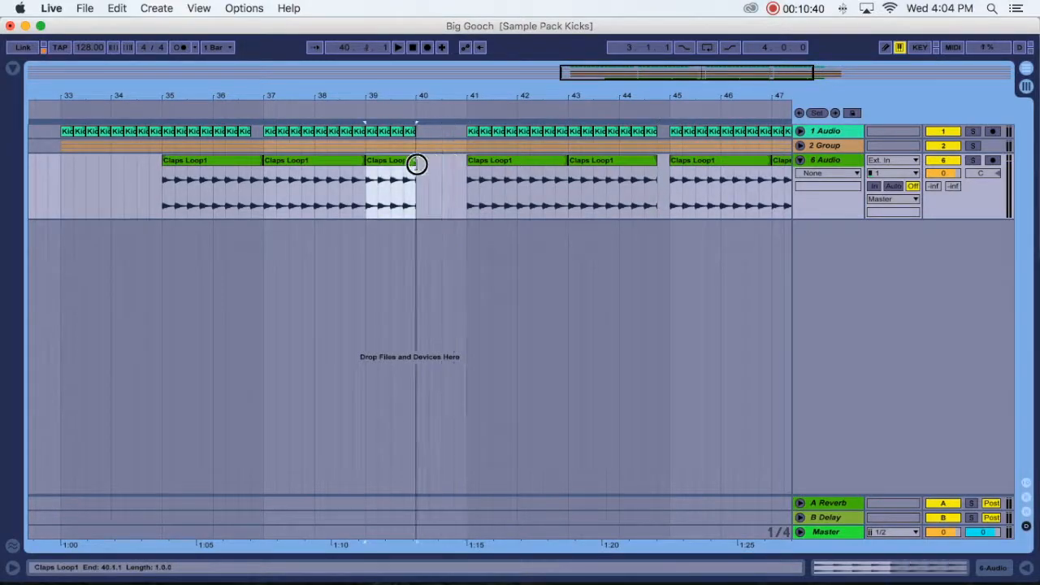
scroll(415, 163, "left", 2)
scroll(353, 158, "left", 1)
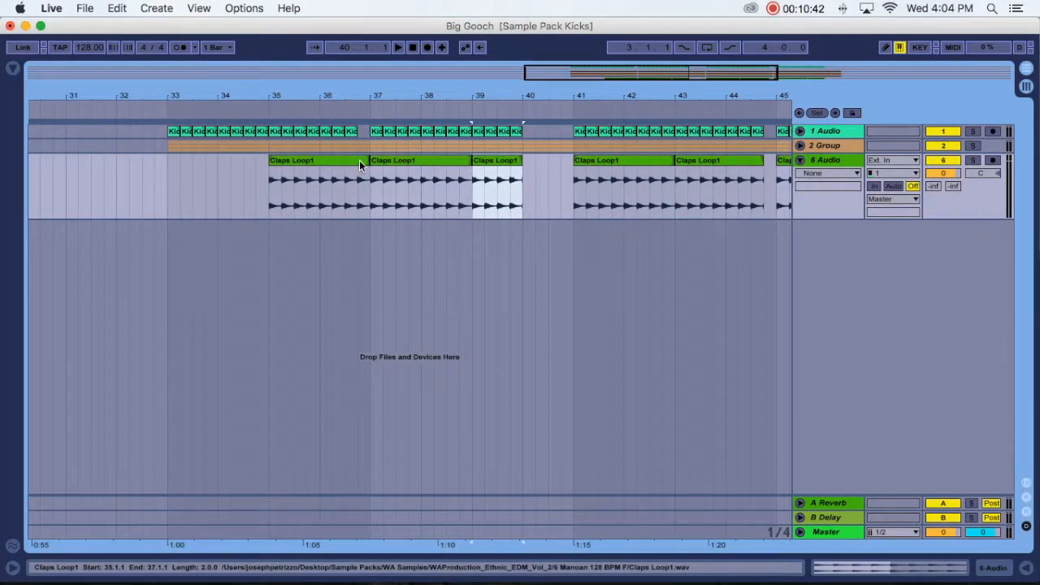
left_click_drag(369, 160, 358, 160)
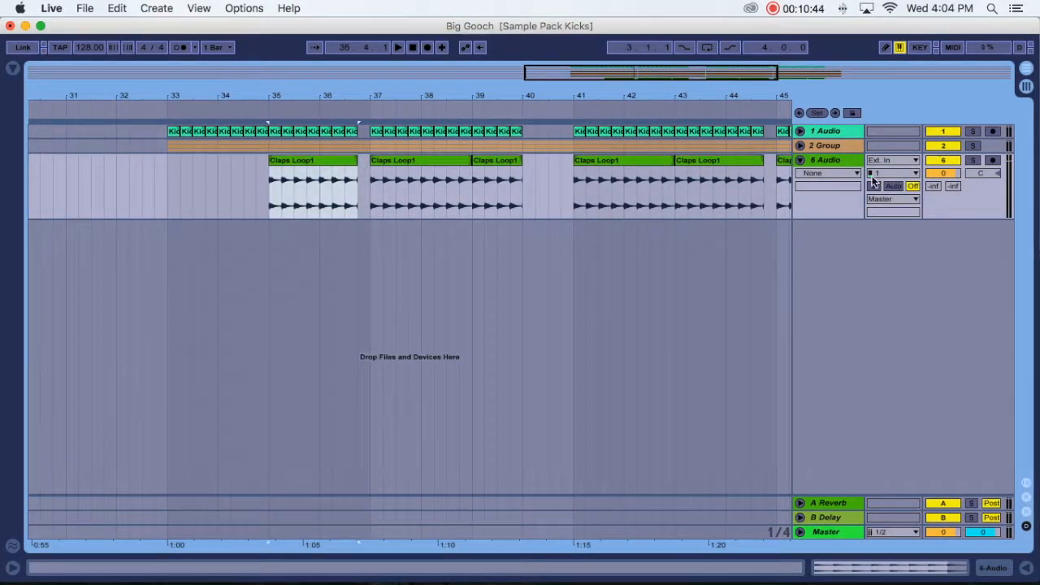
left_click(799, 160)
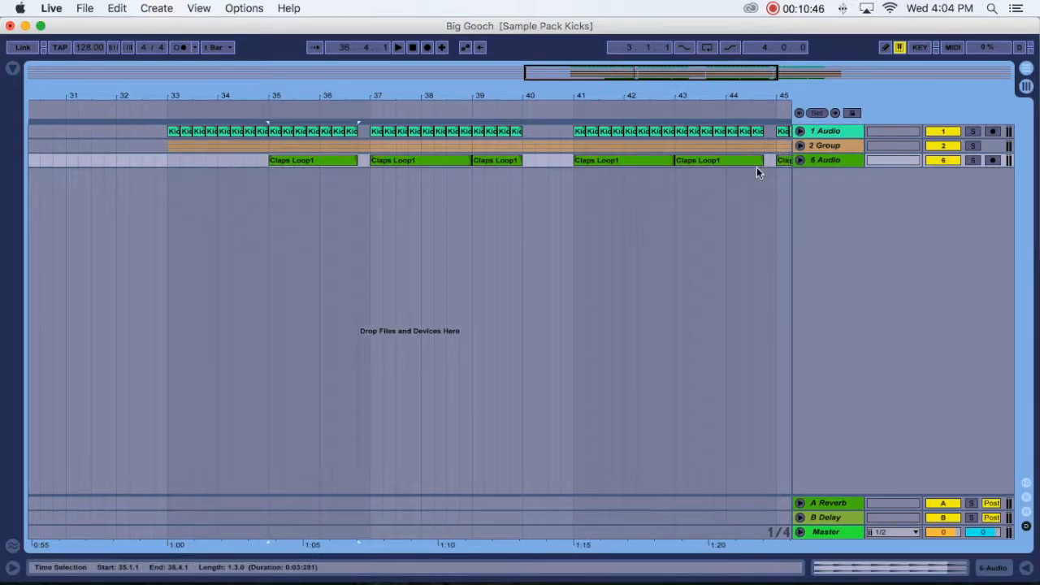
left_click_drag(415, 97, 416, 80)
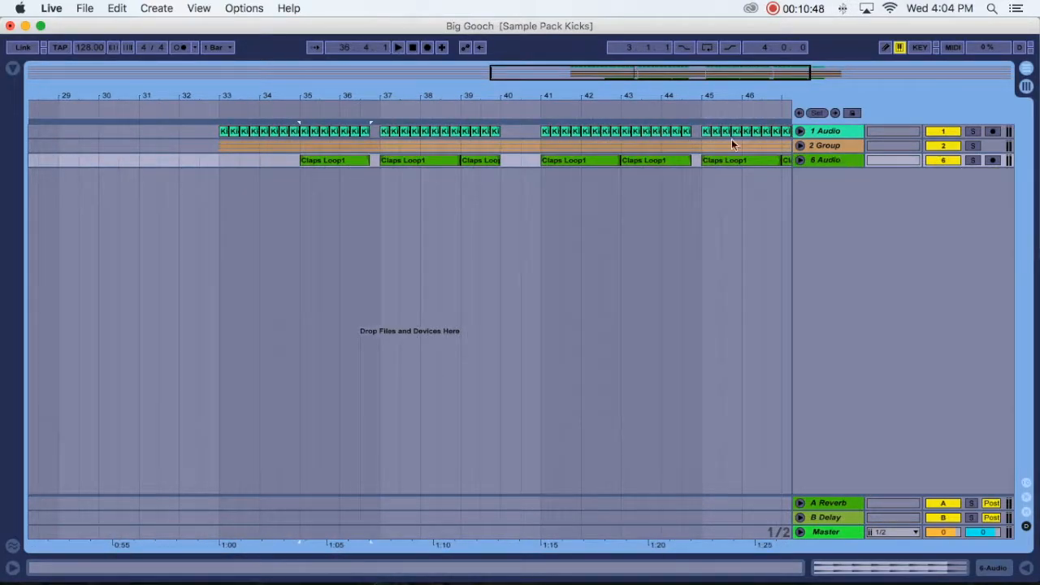
- Clear the sample search, add a Utility effect to the 6 Audio track and set its Width to 128 %
left_click(12, 69)
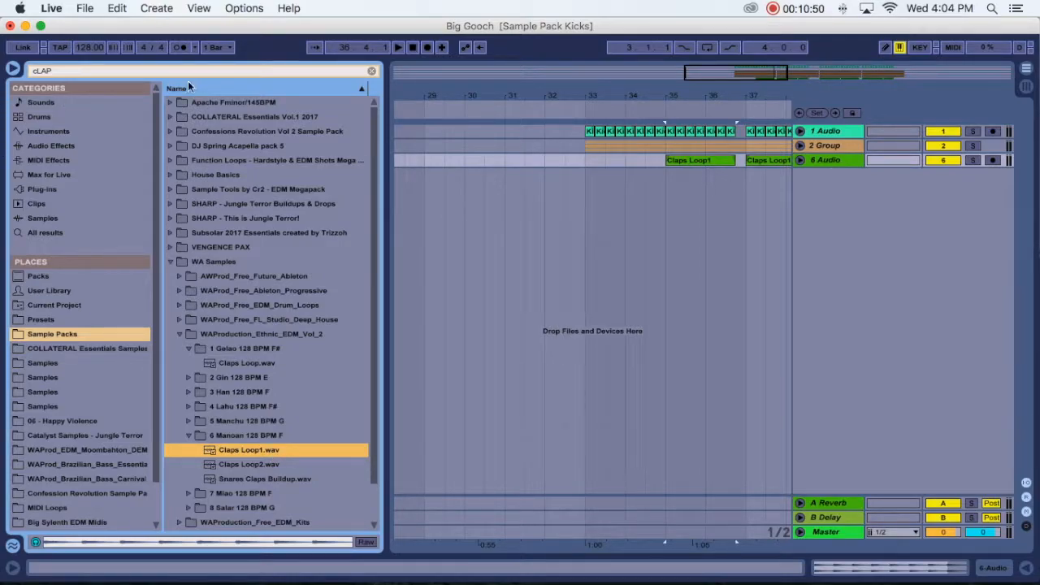
left_click(371, 71)
scroll(203, 398, "down", 10)
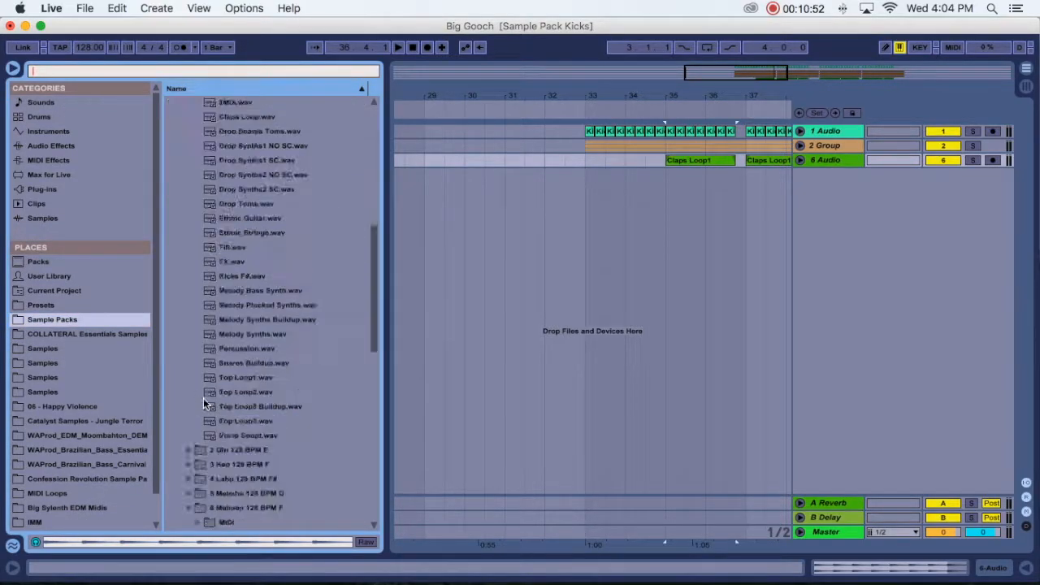
left_click(47, 117)
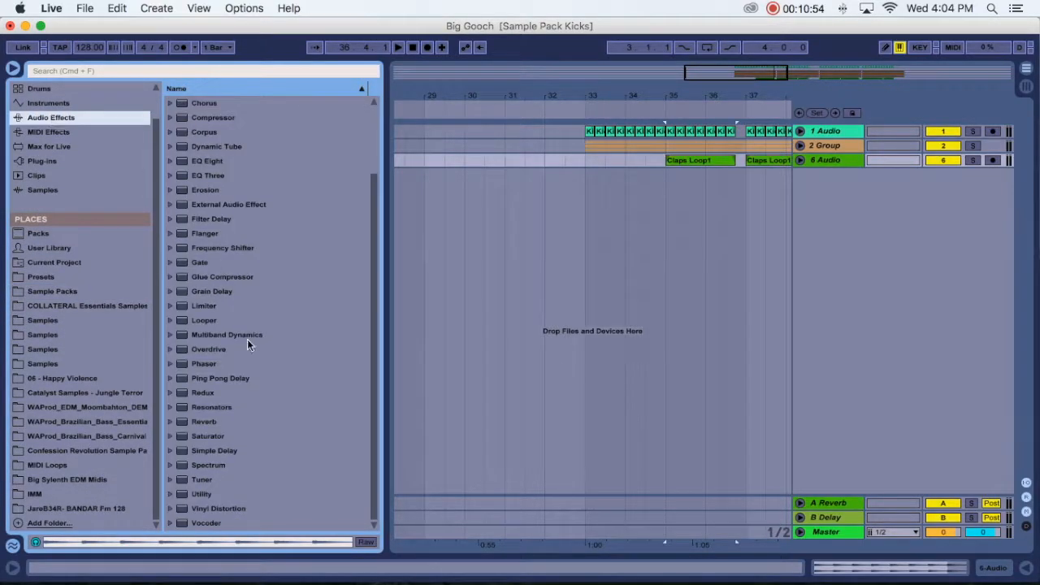
left_click_drag(202, 493, 825, 166)
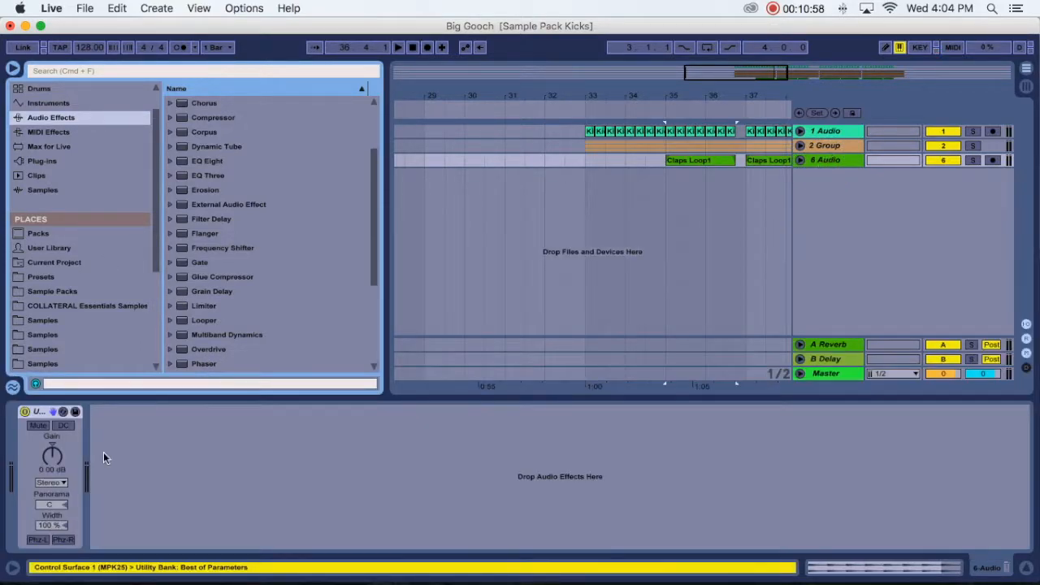
left_click_drag(44, 524, 45, 512)
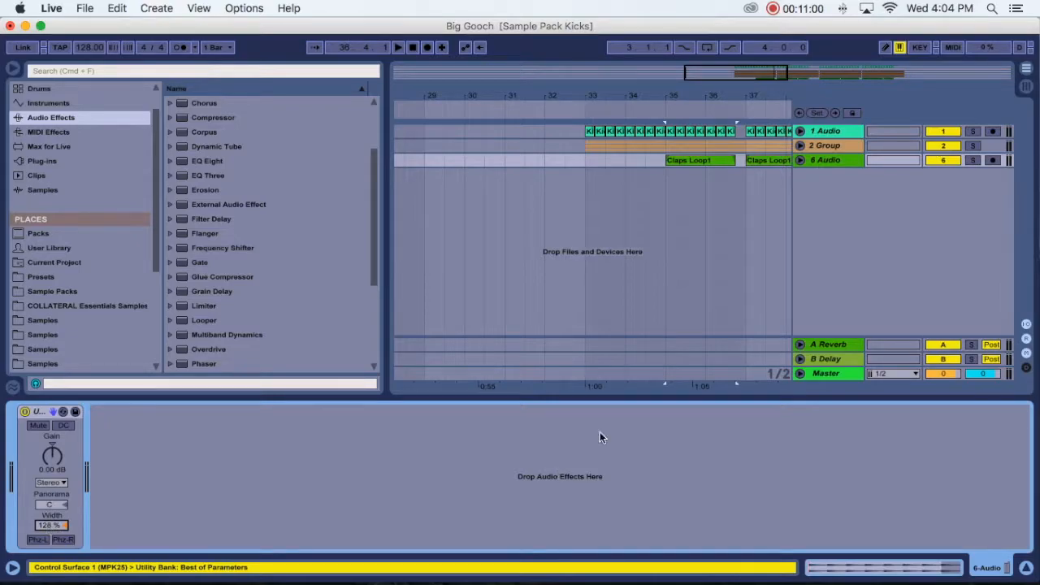
- Play back the drop, pan the 6 Audio clap track to 5L and fold the track again
key("space")
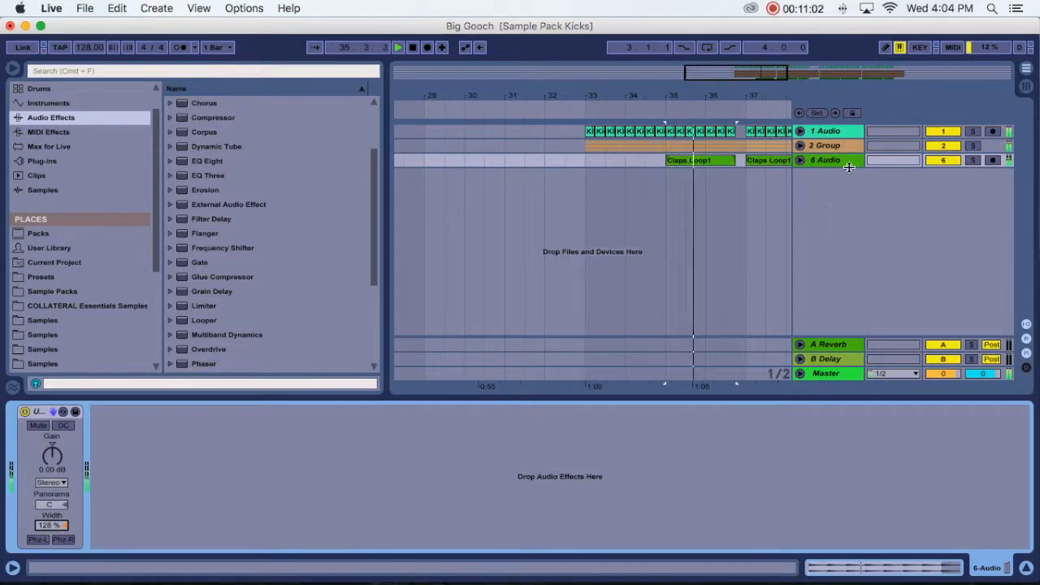
left_click(800, 160)
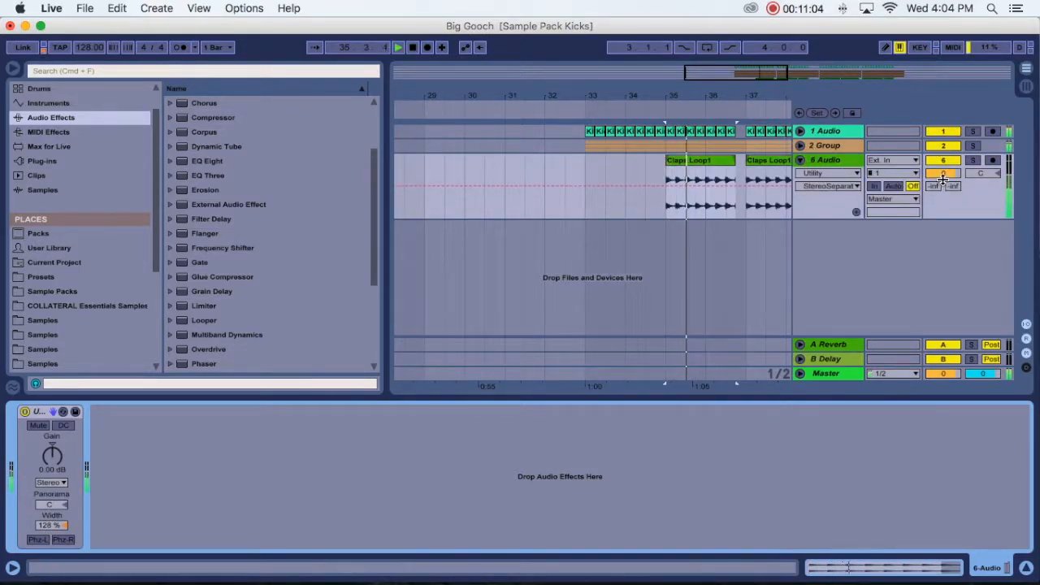
left_click(981, 173)
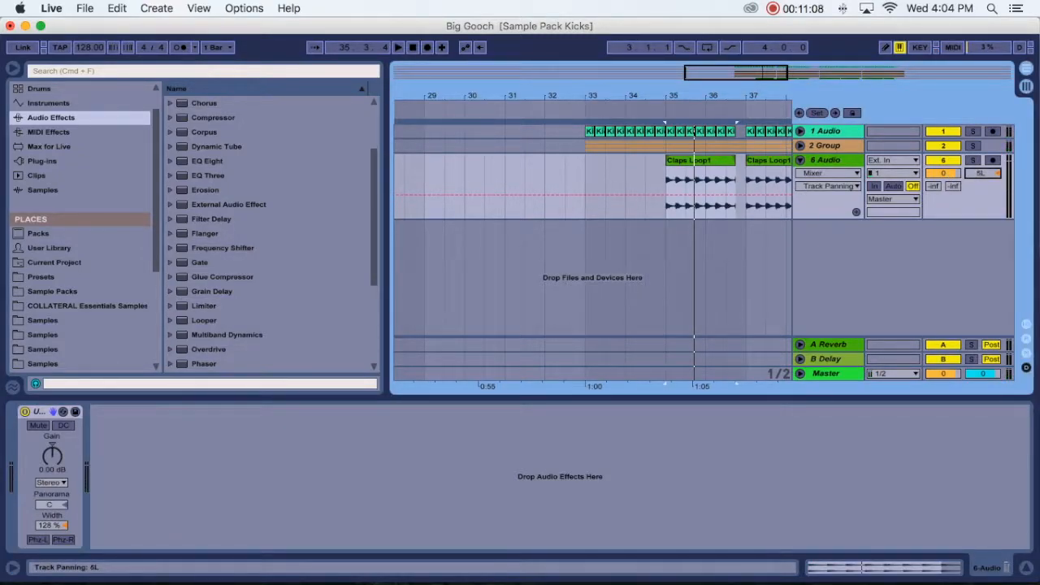
left_click(800, 161)
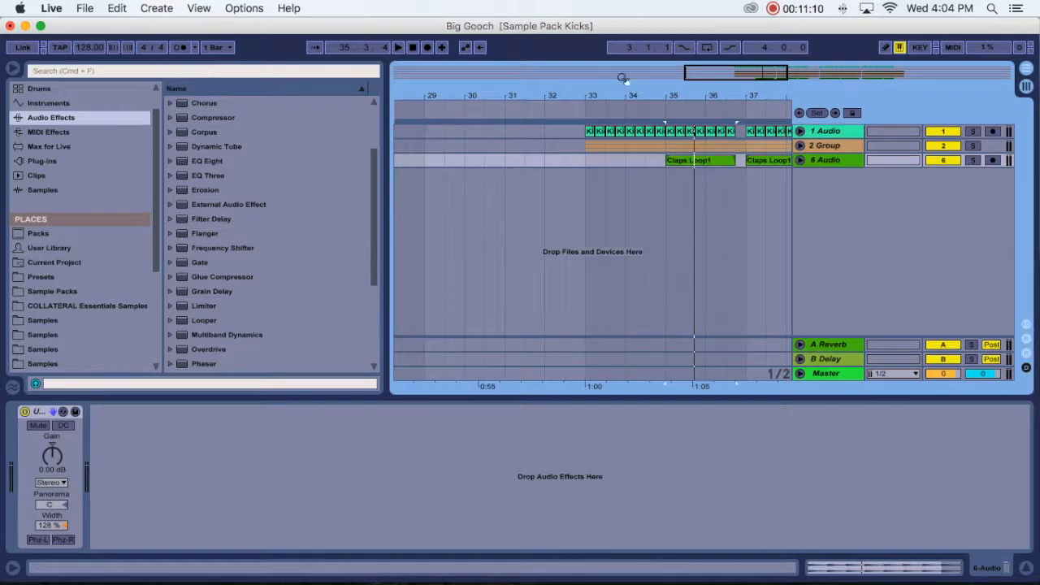
left_click_drag(678, 92, 676, 92)
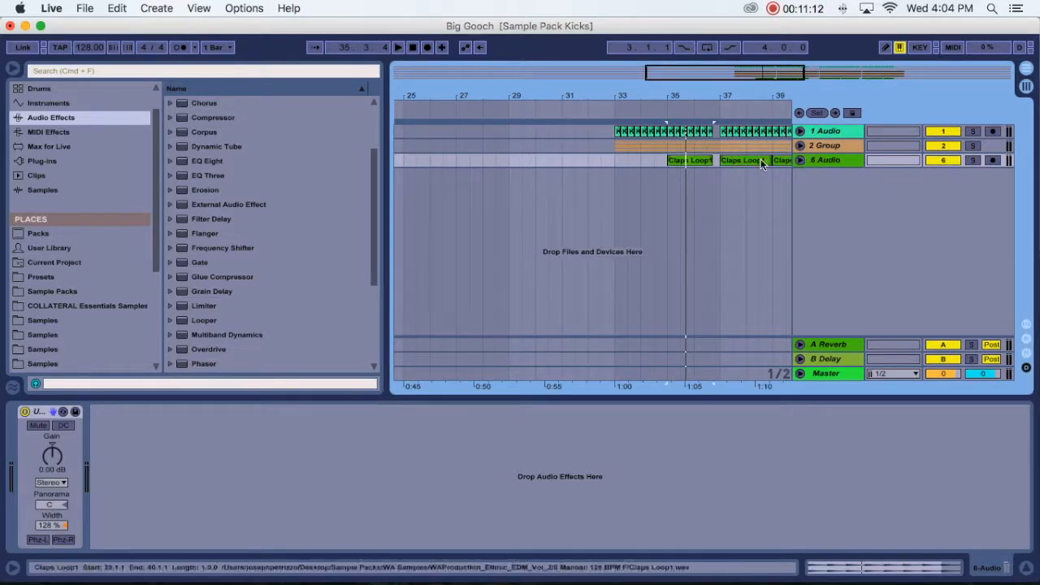
- Search the Sample Packs folder for "tom" and place Drop Toms.wav on a new audio track near bar 33
left_click(139, 70)
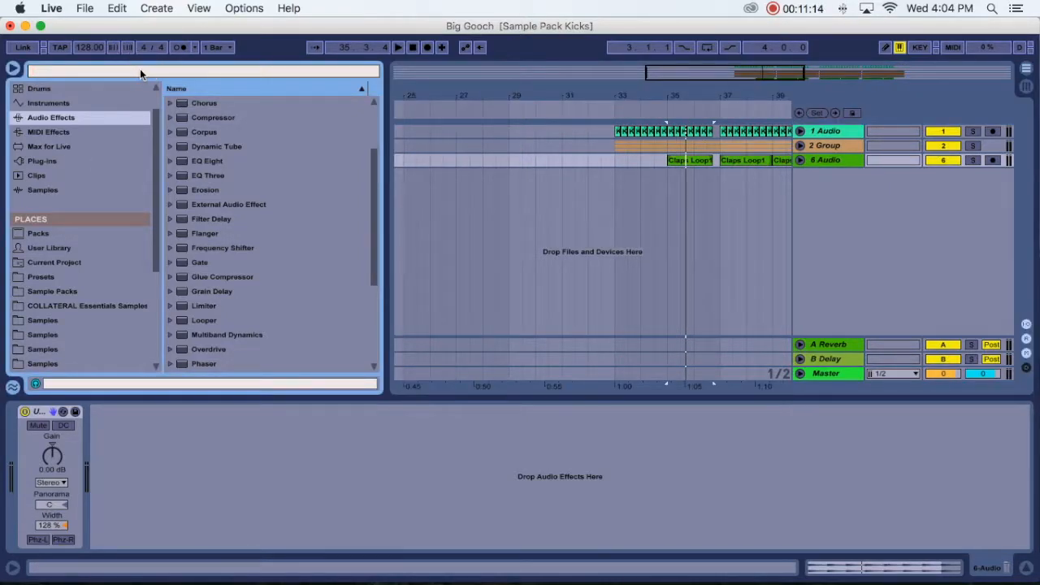
type("tom")
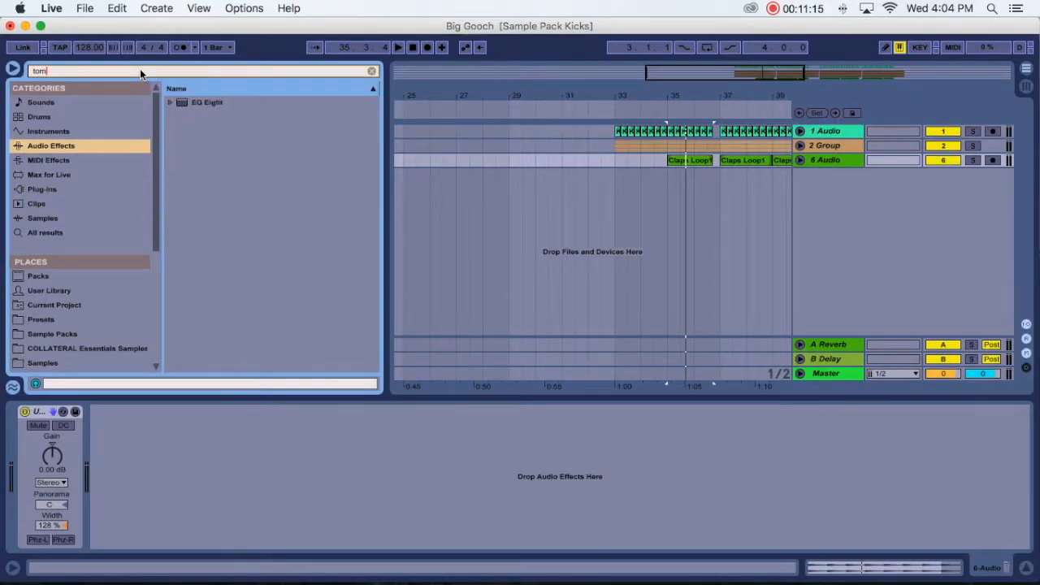
left_click(54, 334)
left_click(238, 217)
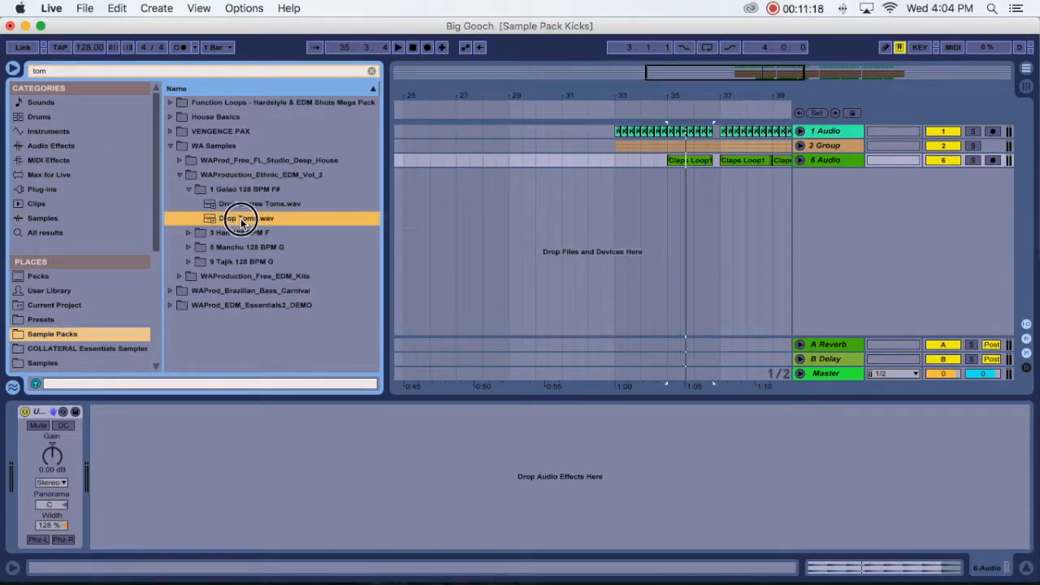
left_click_drag(242, 221, 629, 180)
- Split the Drop Toms clip at 34.1.3 after the first tom hit and delete the rest of the clip
left_click_drag(652, 110, 642, 155)
left_click_drag(534, 177, 593, 176)
scroll(593, 194, "right", 3)
left_click(563, 204)
key("super+e")
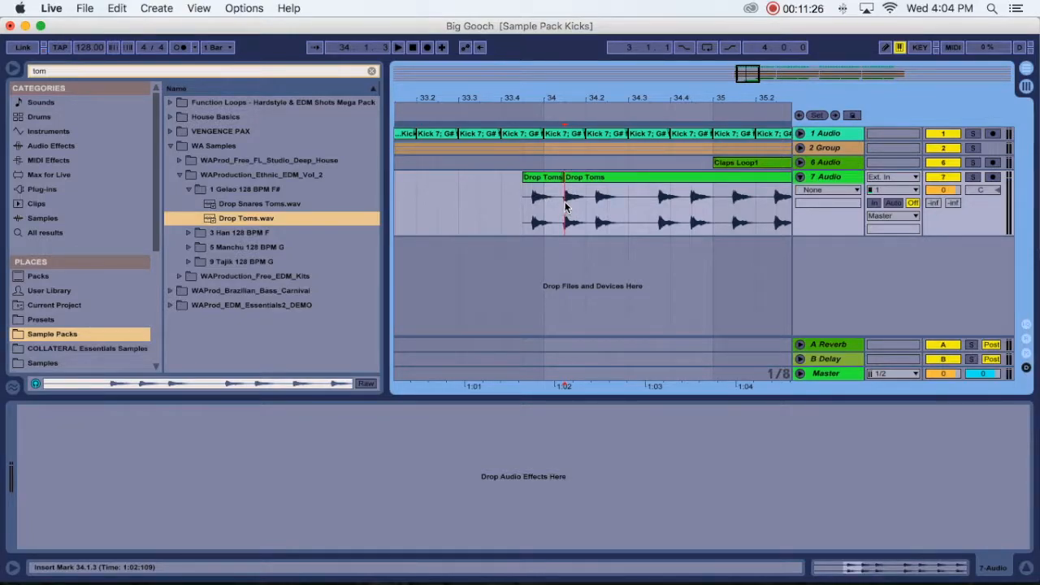
left_click(591, 174)
key("Delete")
- Split the Drop Toms clip just before the first hit's transient and delete the silent part ahead of it
left_click_drag(528, 94, 591, 172)
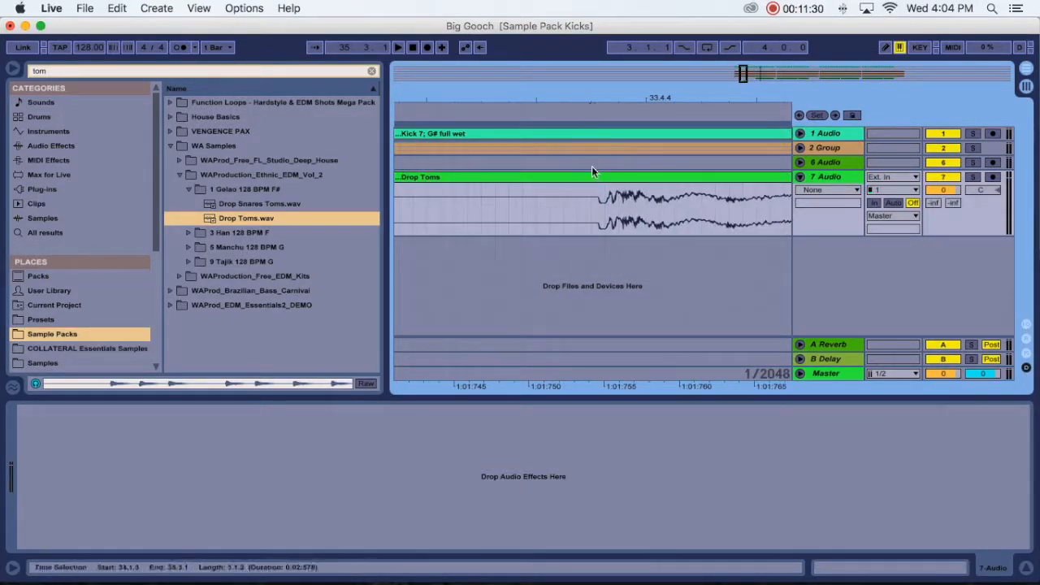
left_click(591, 202)
key("super+e")
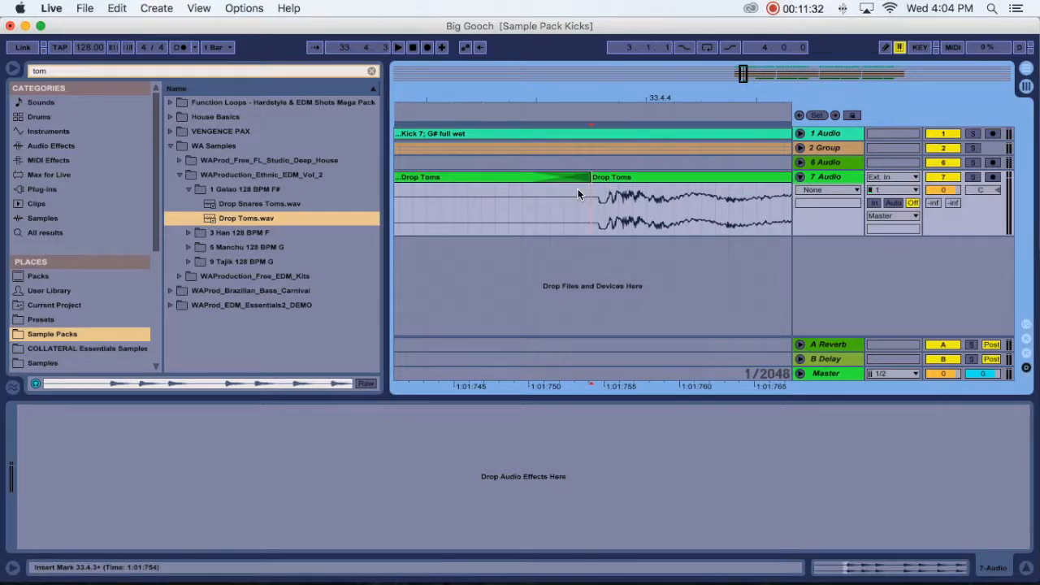
left_click(578, 194)
key("Delete")
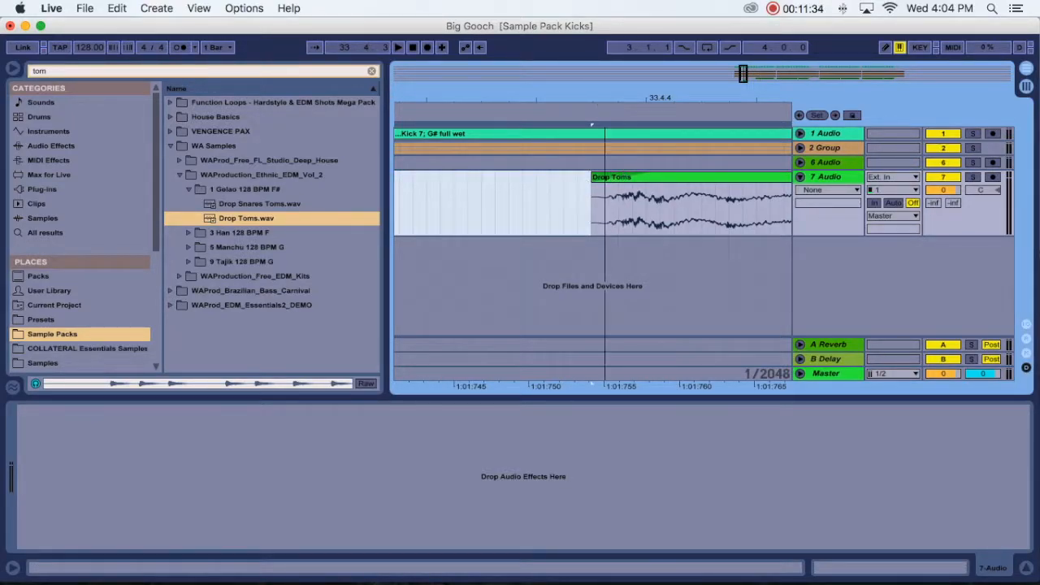
- Display the Fades on the 7 Audio track and shorten the tom clip's fade-in to almost nothing
left_click_drag(605, 101, 605, 68)
left_click(813, 190)
left_click(814, 213)
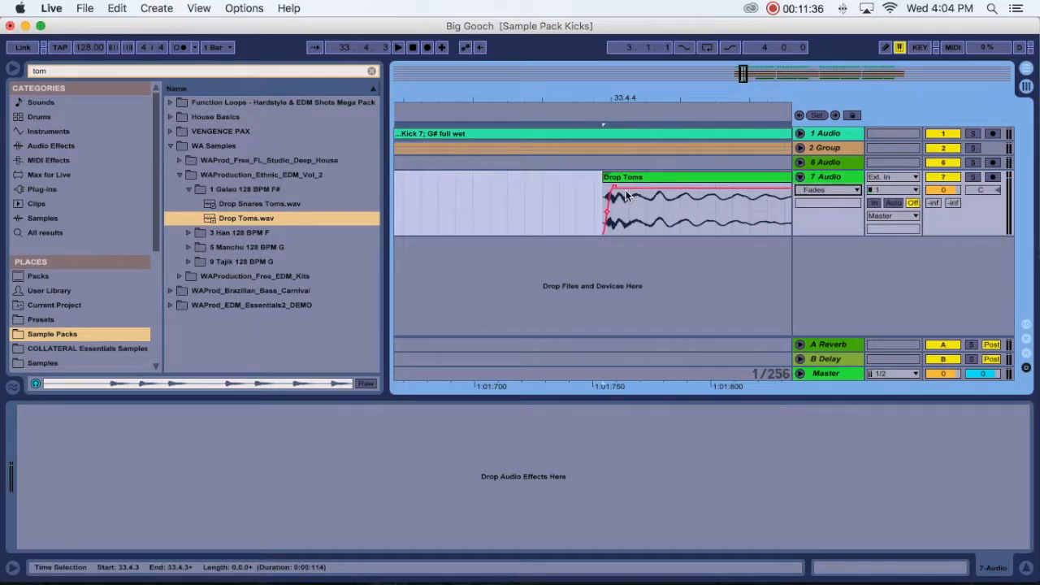
left_click_drag(614, 186, 605, 186)
- Place the tom clip exactly at the start of bar 34, ending at 34.1.3
mouse_move(602, 102)
left_mouse_down()
mouse_move(602, 49)
mouse_move(602, 86)
left_mouse_up()
left_click_drag(606, 178, 663, 178)
scroll(640, 174, "left", 2)
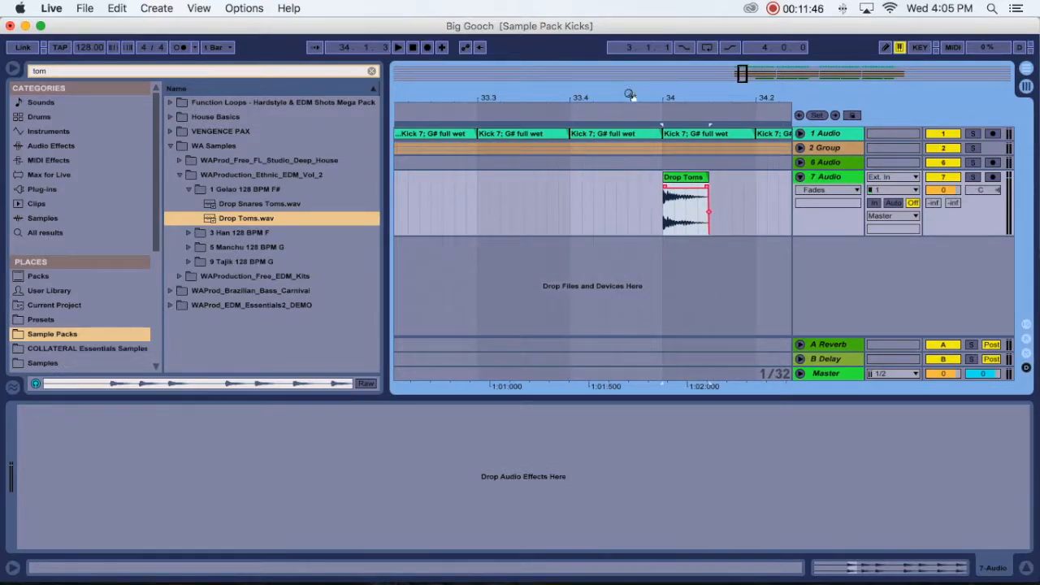
- Move the tom clip back to 33.1.4 and duplicate it directly behind itself
left_click_drag(629, 95, 630, 65)
scroll(654, 162, "left", 2)
left_click_drag(695, 176, 550, 175)
left_click_drag(559, 98, 559, 128)
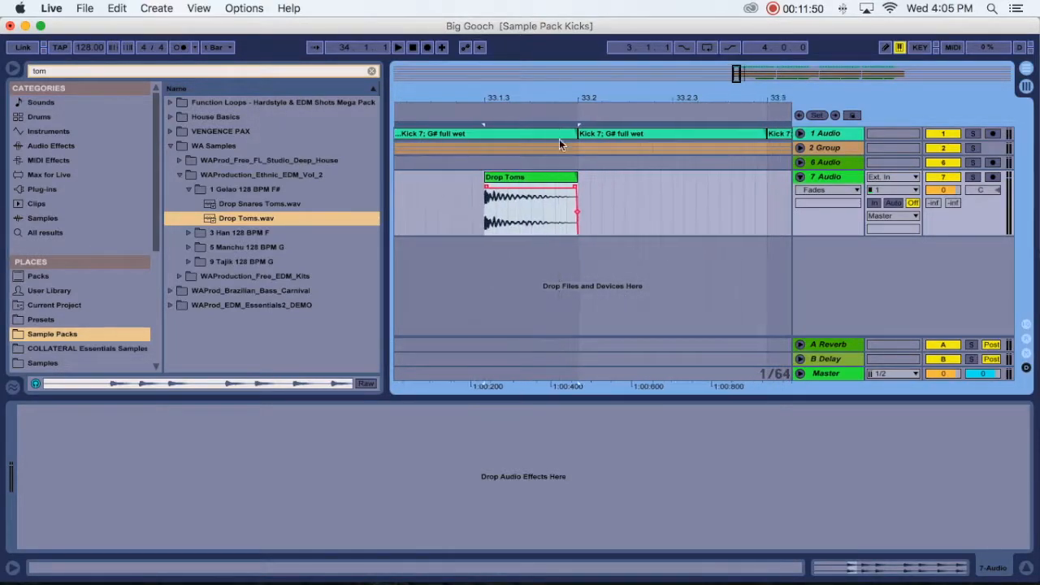
left_click_drag(484, 99, 484, 80)
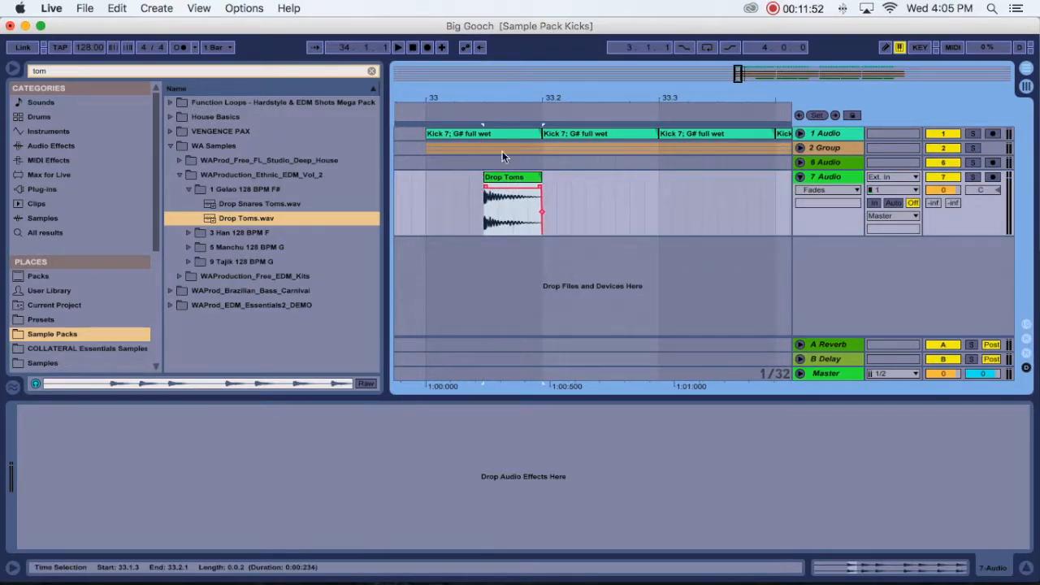
left_click_drag(494, 176, 539, 178)
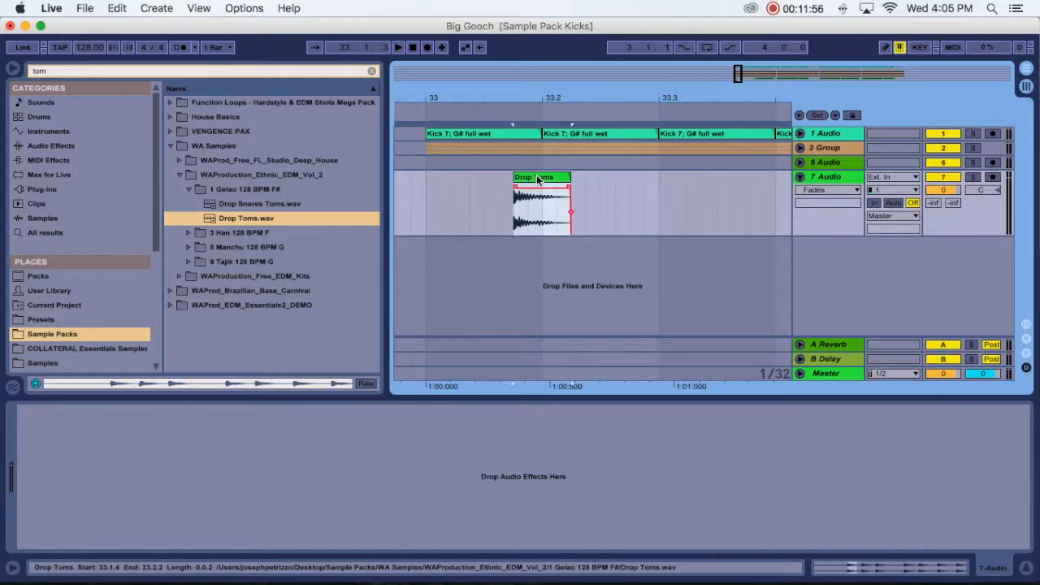
key("super+d")
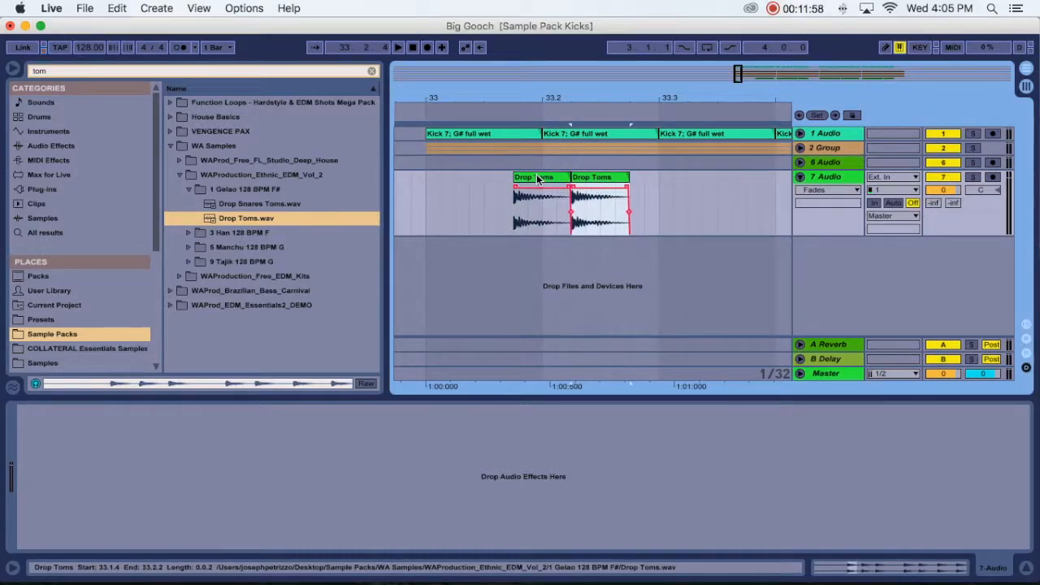
- Shift the second tom clip one sixteenth later to start at 33.2.3, and play the pattern from 33.1.1
left_click_drag(593, 177, 617, 183)
left_click(425, 197)
key("space")
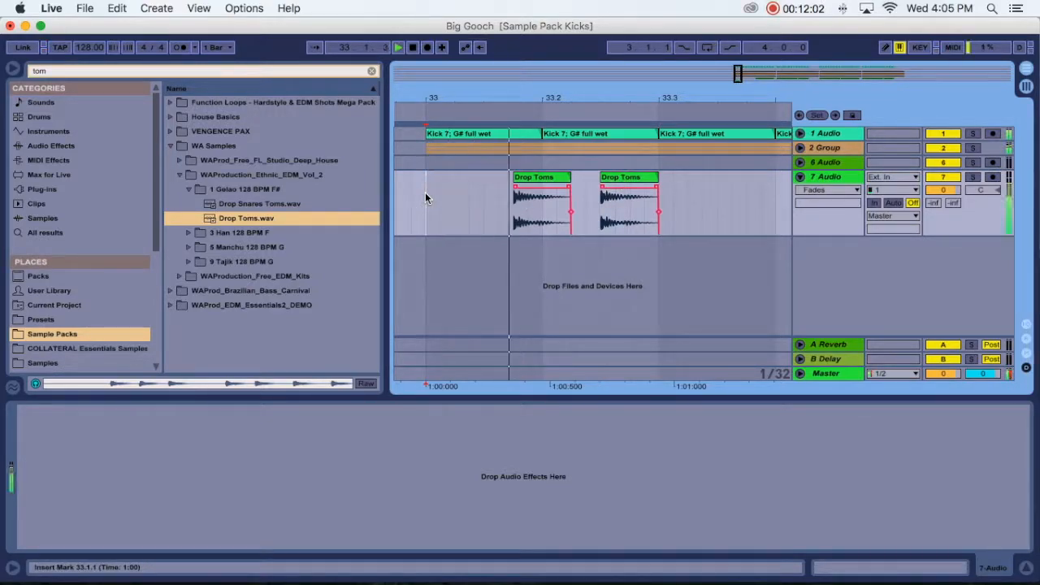
key("space")
- Select the tom pattern from 33.1.1 to 33.3.1 and duplicate it repeatedly up to bar 40, deleting the surplus copy beyond it
left_click_drag(535, 89, 532, 59)
left_click_drag(490, 199, 577, 207)
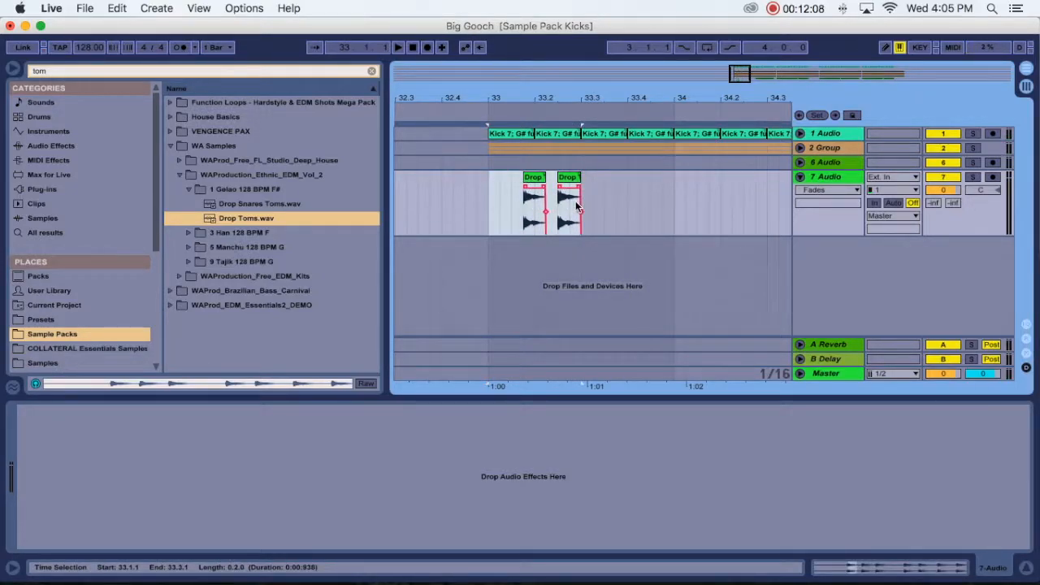
key("super+d")
key("super+d")
key("super+d")
key("super+d")
key("super+d")
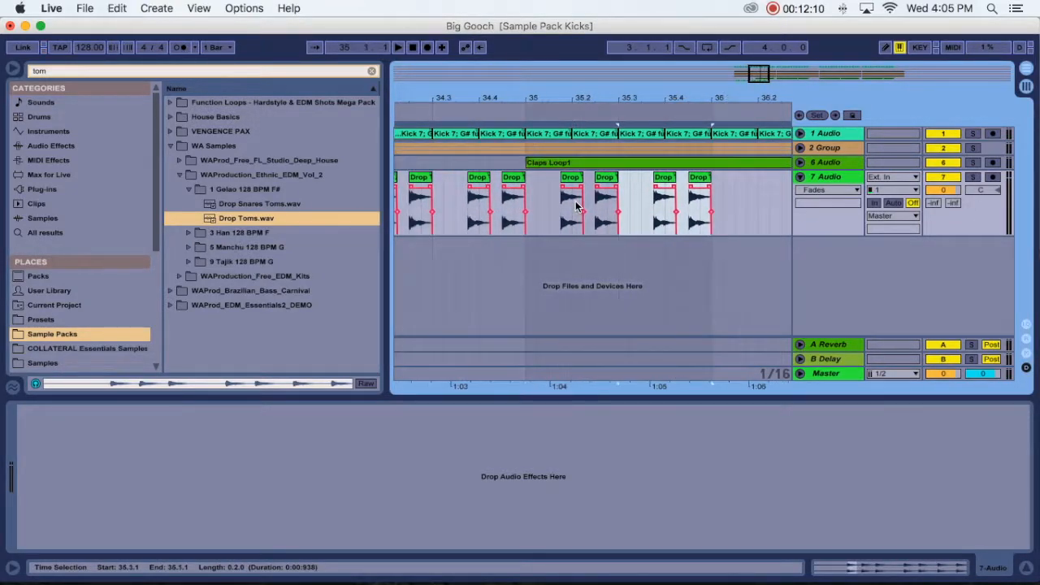
key("super+d")
key("super+d")
key("super+d")
key("super+d")
key("super+d")
key("super+d")
key("super+d")
key("super+d")
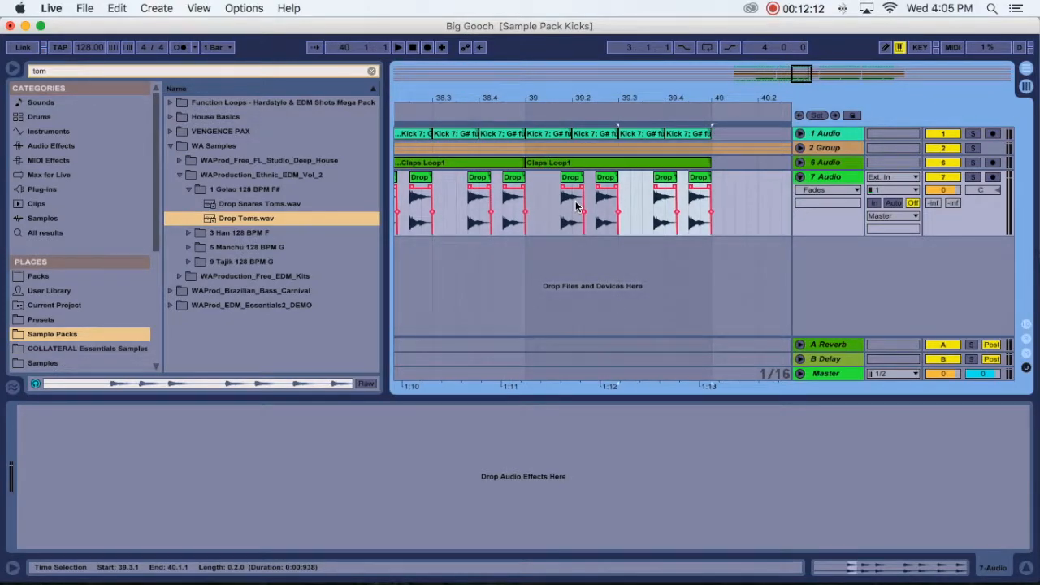
key("super+d")
key("Delete")
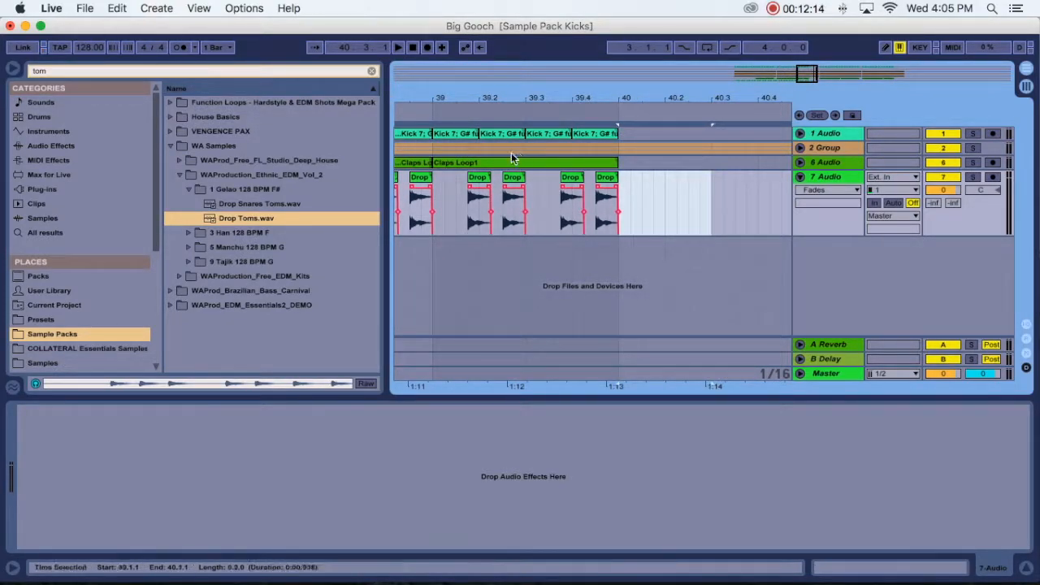
left_click_drag(559, 90, 558, 49)
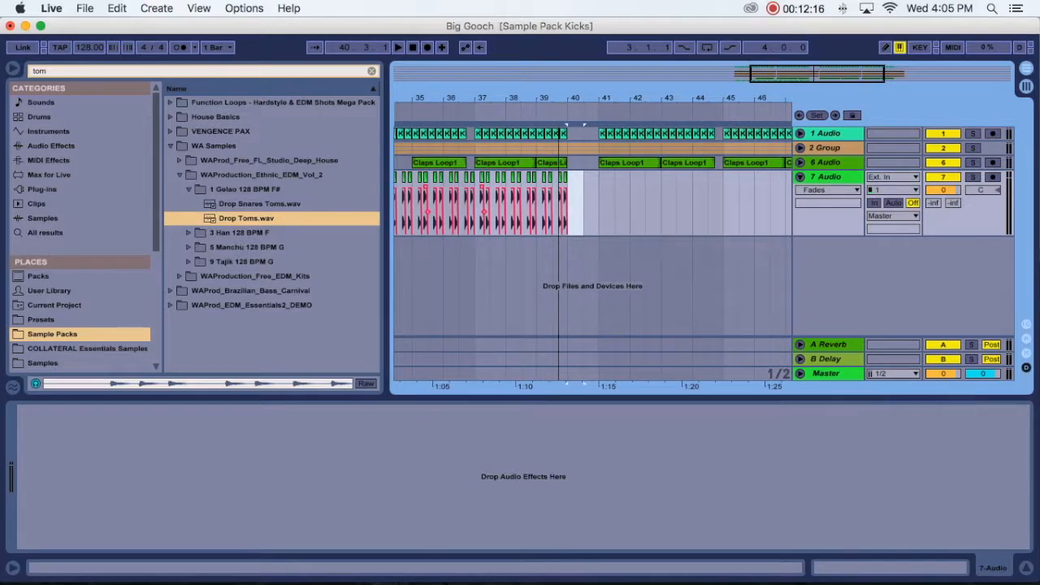
key("super+d")
key("super+d")
key("super+d")
- Delete the tom hits between 36.3.4 and 37.1.1, where the kick pattern pauses
scroll(559, 144, "left", 5)
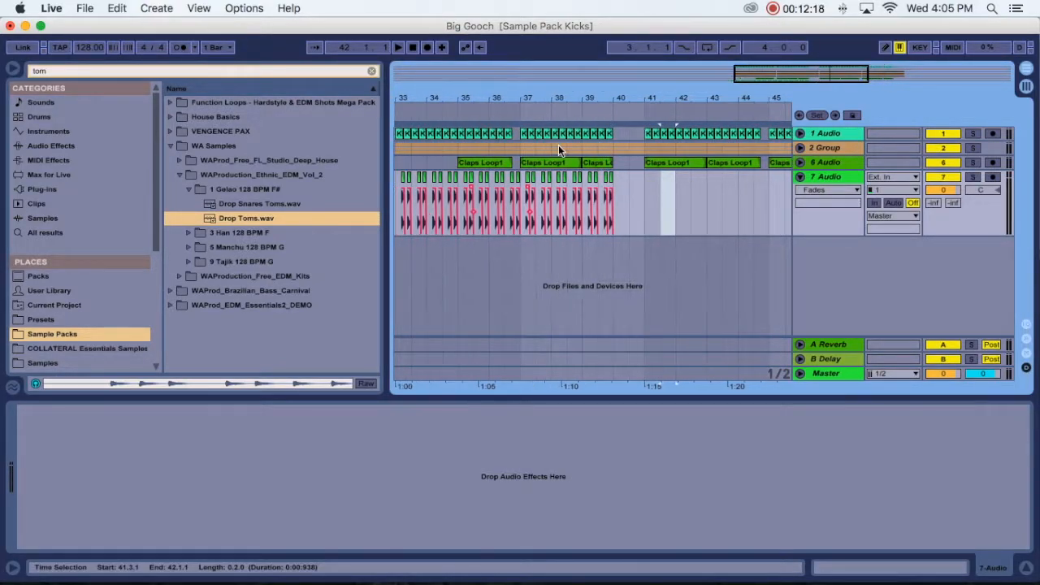
left_click(646, 180)
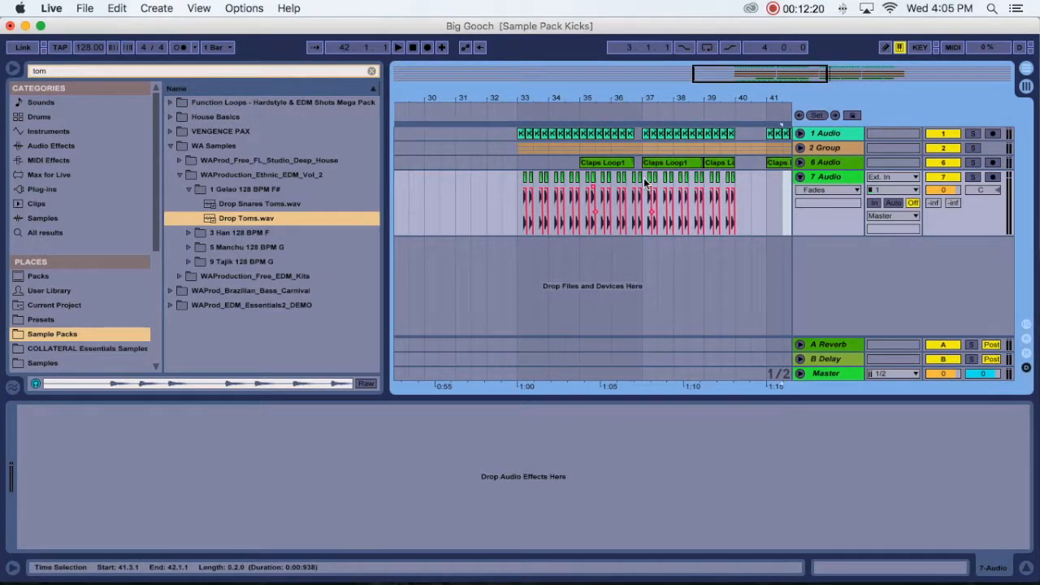
left_click_drag(639, 184, 632, 182)
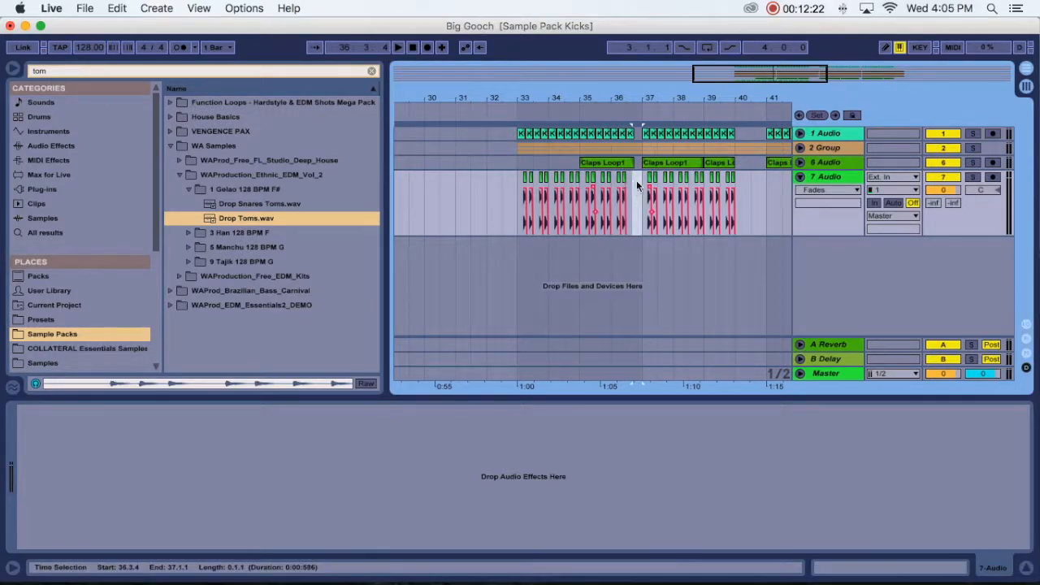
- Duplicate the tom section from 33.1.1 to 41.1.1 into the following eight bars and fold the 7 Audio track
left_click_drag(764, 183, 512, 203)
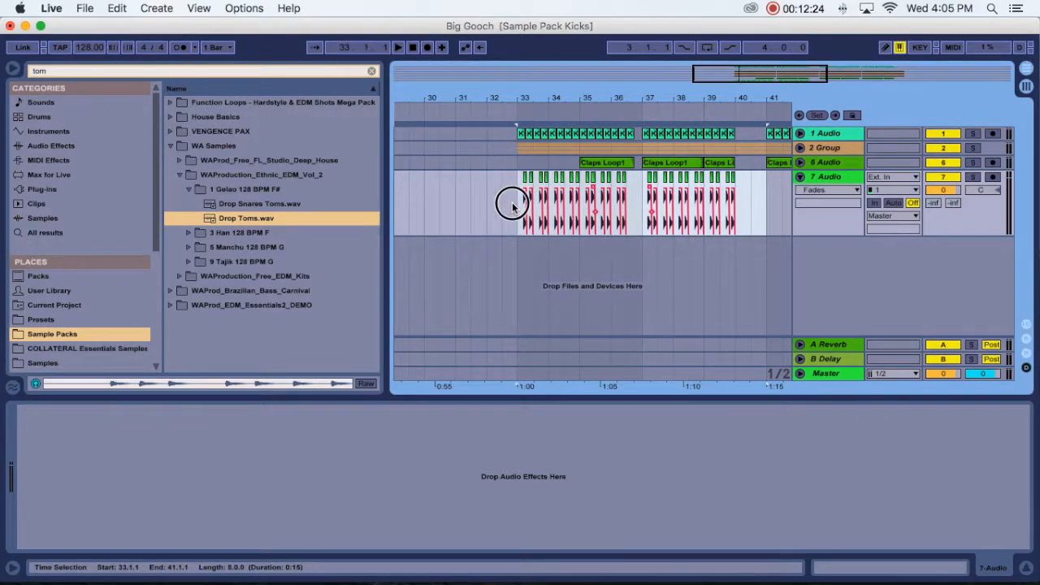
key("super+d")
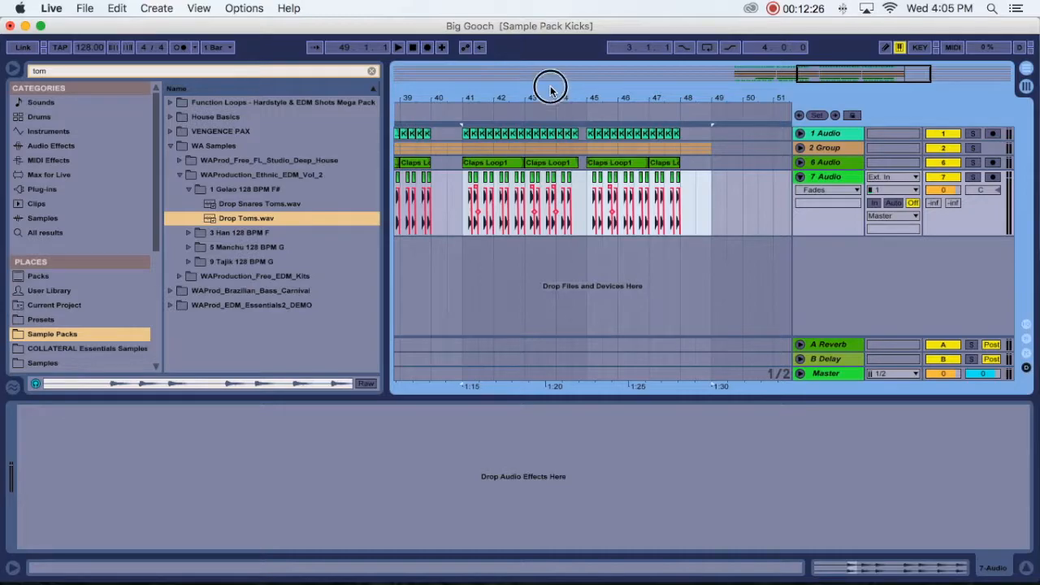
left_click_drag(529, 94, 566, 88)
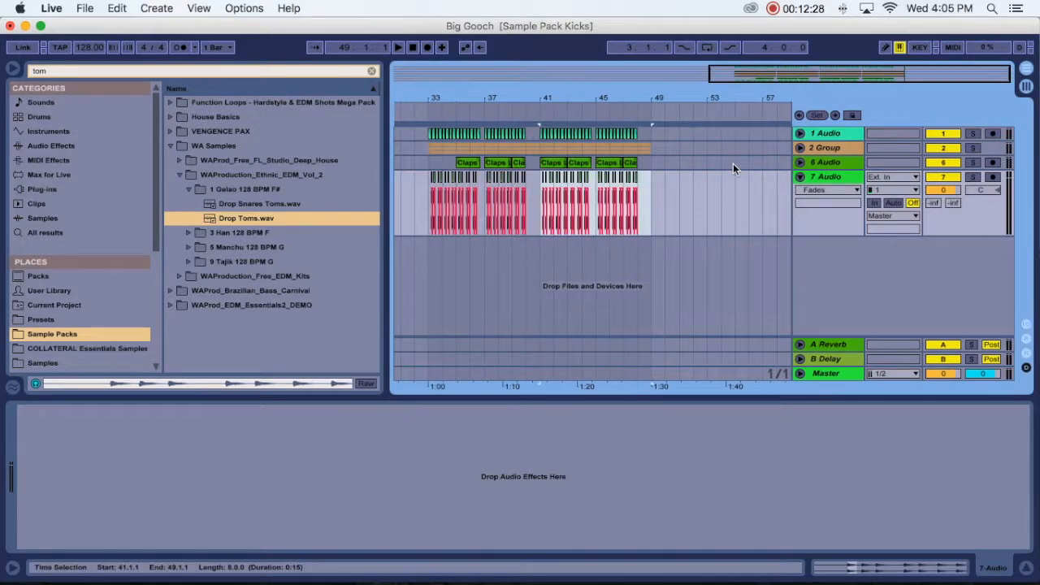
left_click(793, 178)
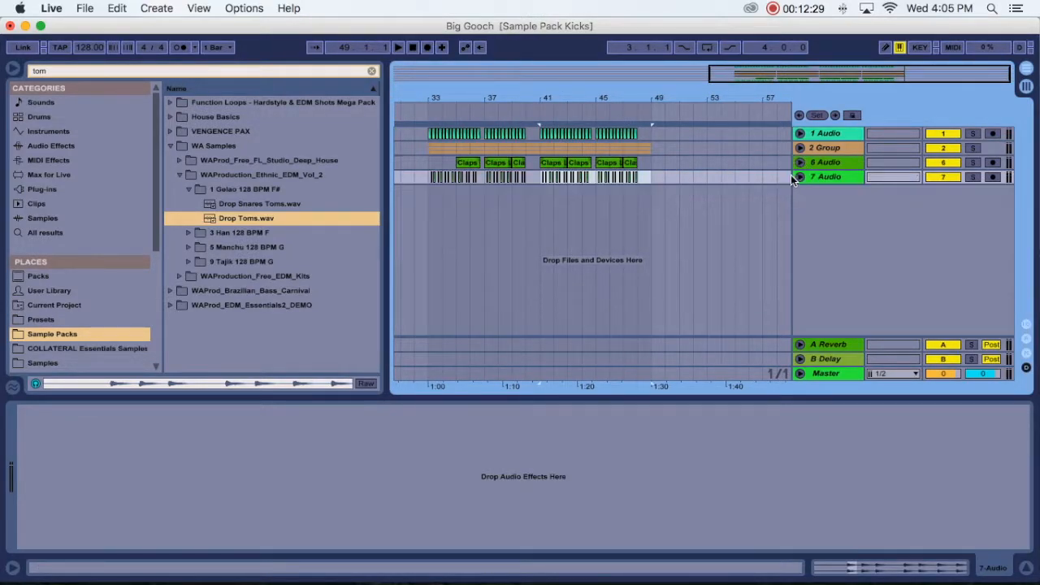
- Search the sample packs for "rever" and open the VEH1 Reverse Cymbal folder in VENGENCE PAX
left_click(371, 73)
type("rever")
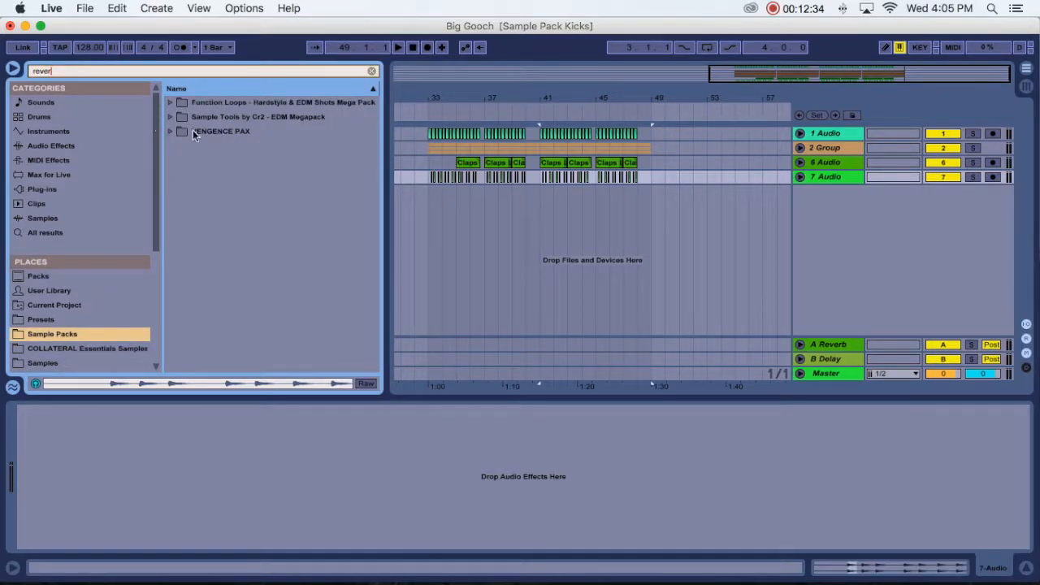
left_click(171, 132)
scroll(257, 284, "down", 4)
- Audition VEH1 Reverse Cymbal samples 12 to 15 and place number 12 on a new audio track filling bar 40
left_click(258, 290)
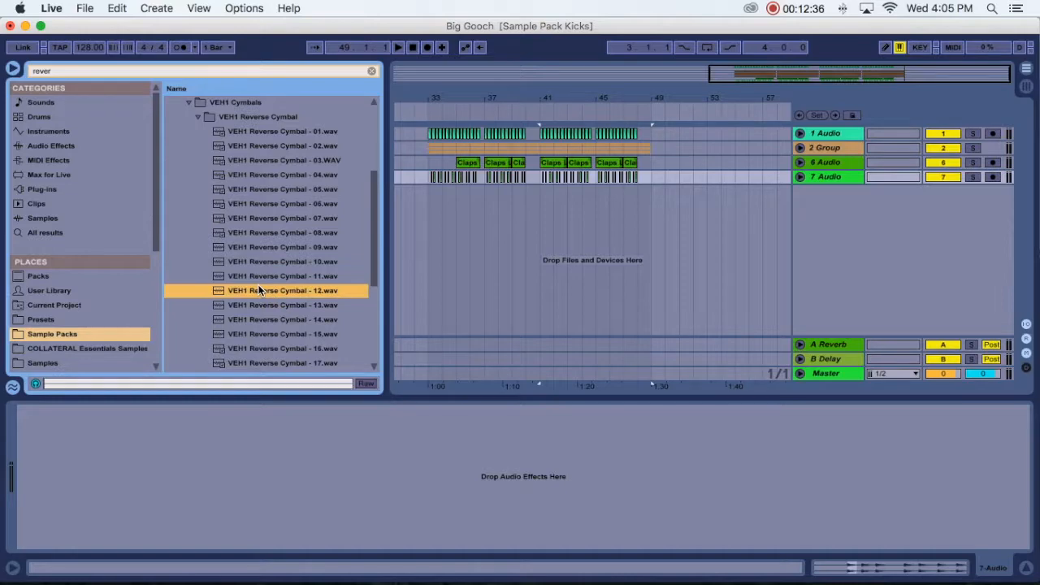
left_click(285, 307)
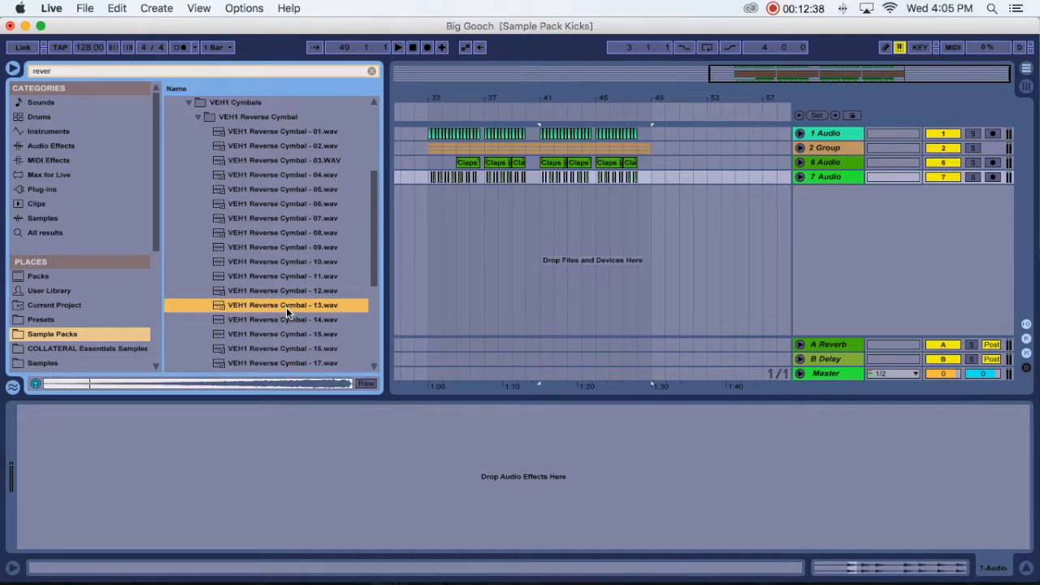
key("Down")
key("Down")
left_click(290, 290)
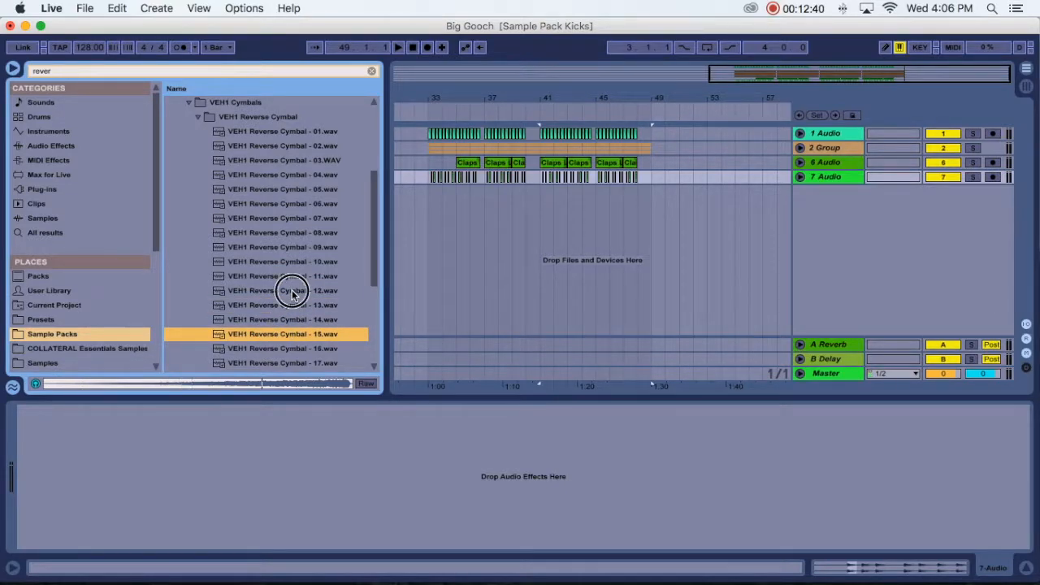
left_click_drag(287, 295, 534, 207)
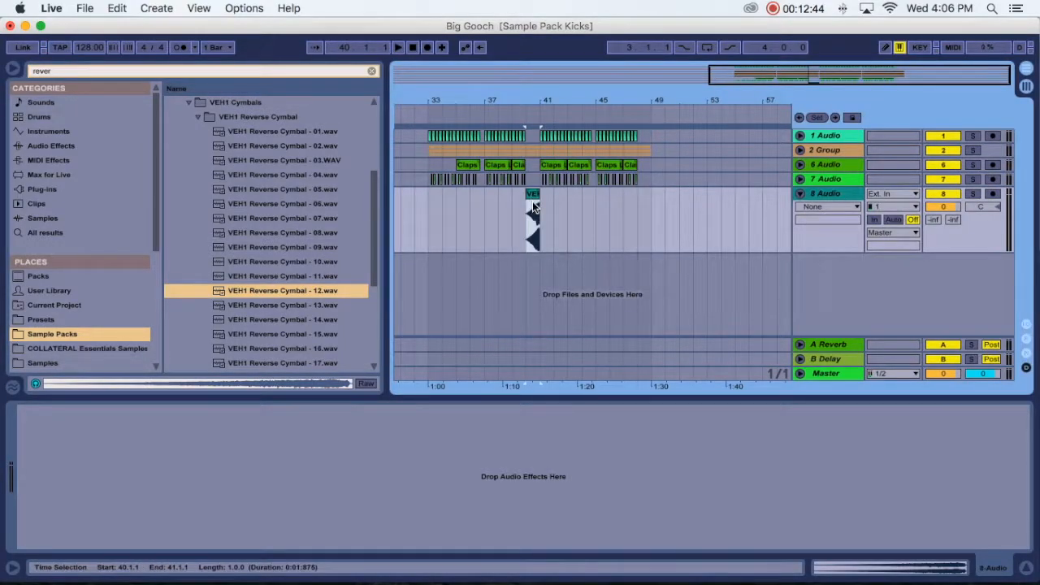
- Lower the 8 Audio track's volume to -9.0 dB while playing the reverse cymbal against the drop
key("Tab")
key("space")
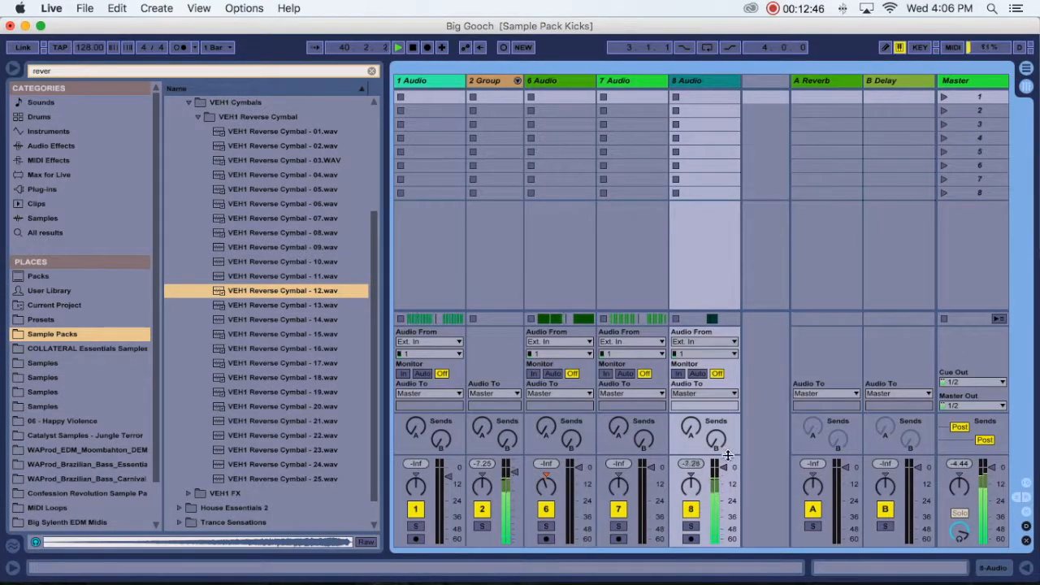
left_click_drag(726, 470, 727, 481)
key("space")
key("space")
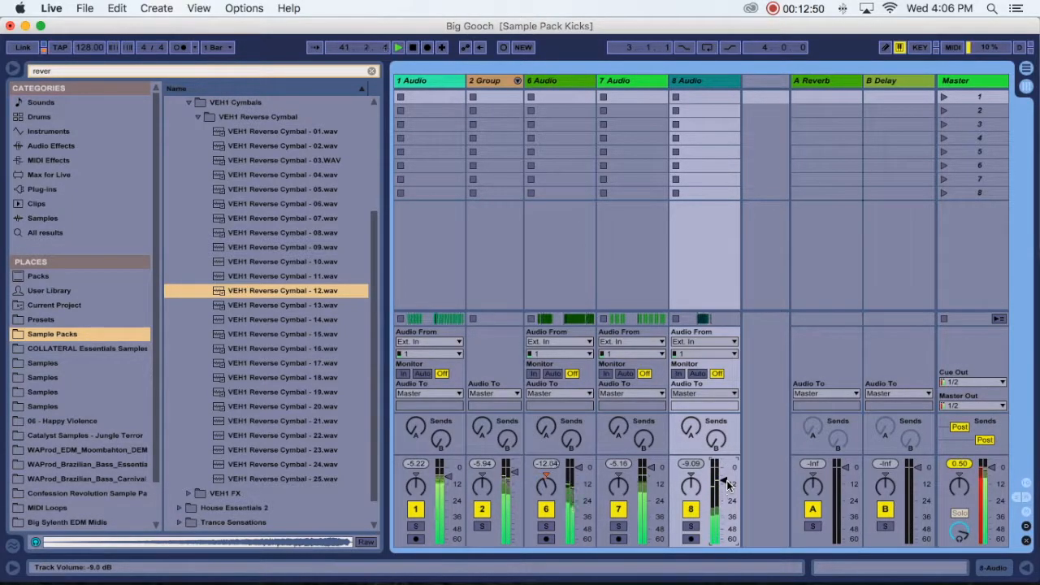
key("Tab")
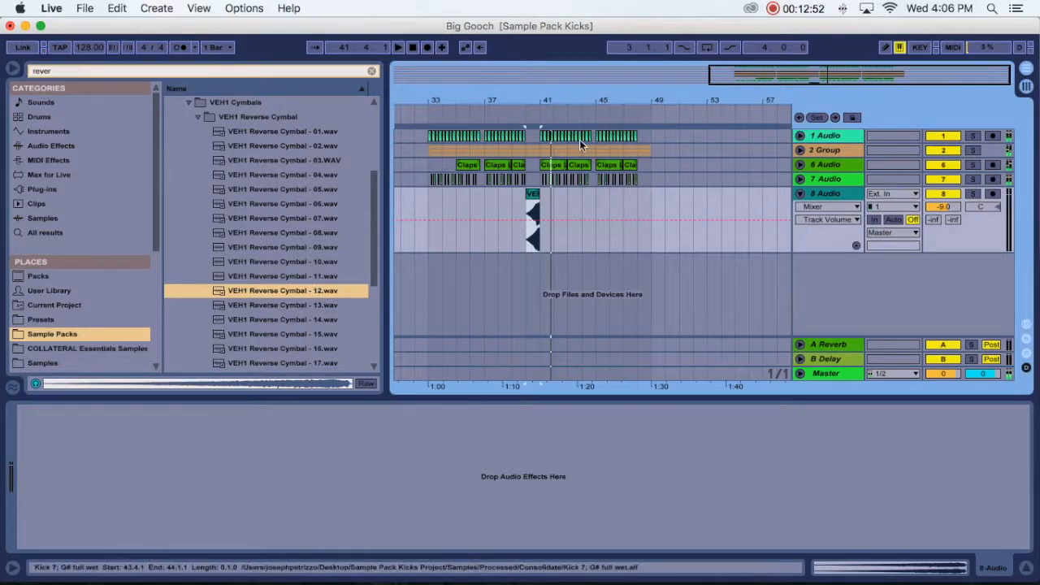
- Replace the cymbal clip in bar 40 with VEH1 Reverse Cymbal - 16.wav and play it in context
mouse_move(540, 96)
left_mouse_down()
mouse_move(540, 138)
mouse_move(540, 106)
left_mouse_up()
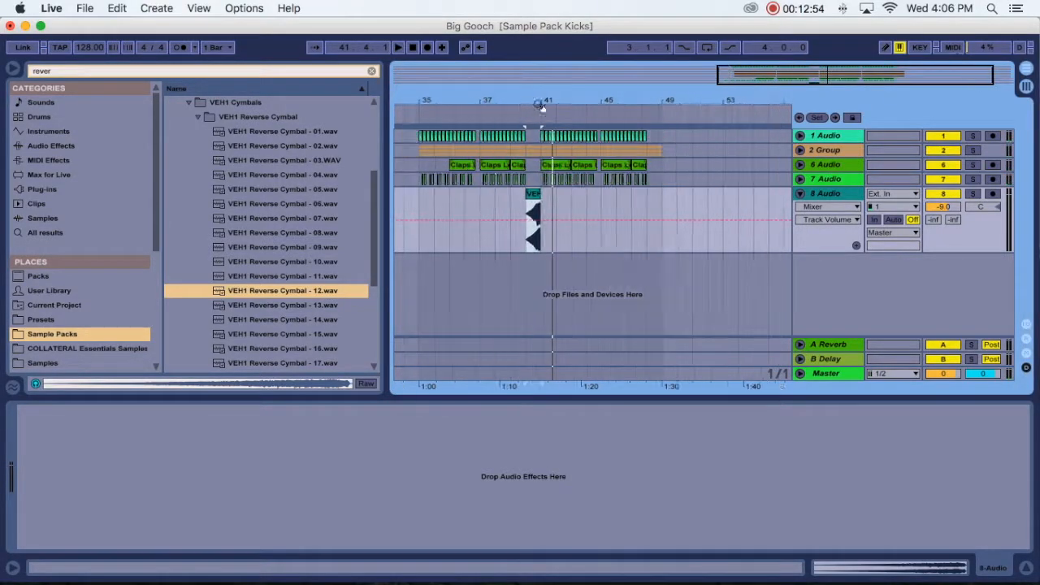
scroll(321, 312, "down", 3)
left_click(311, 233)
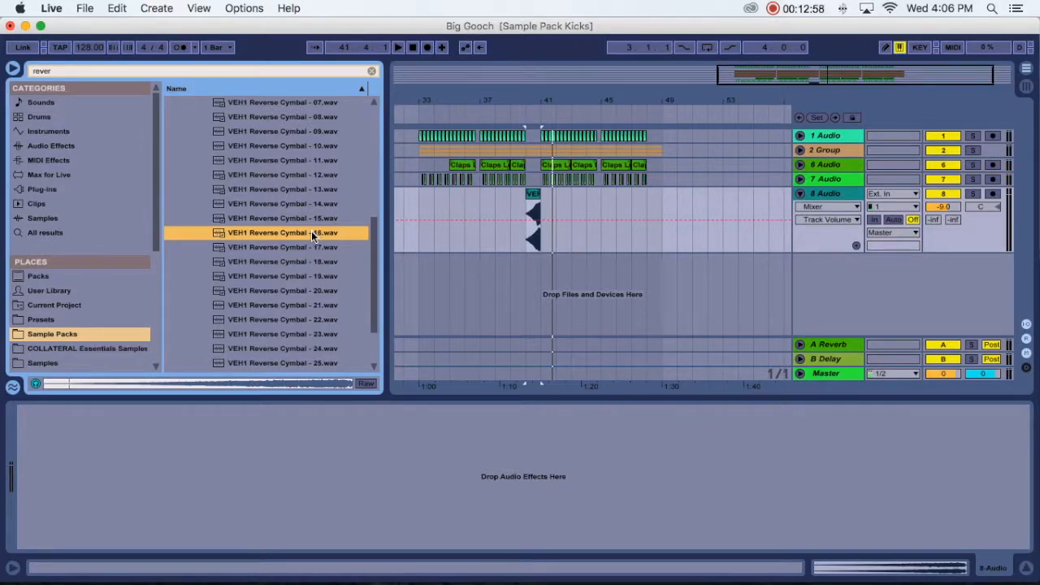
mouse_move(311, 232)
left_mouse_down()
mouse_move(529, 203)
mouse_move(543, 214)
left_mouse_up()
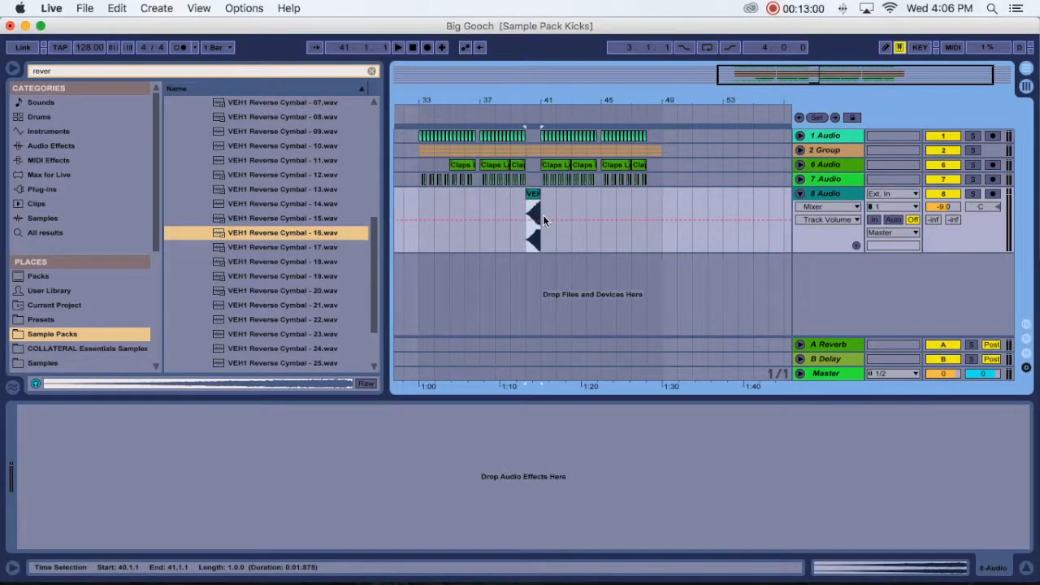
key("Tab")
key("space")
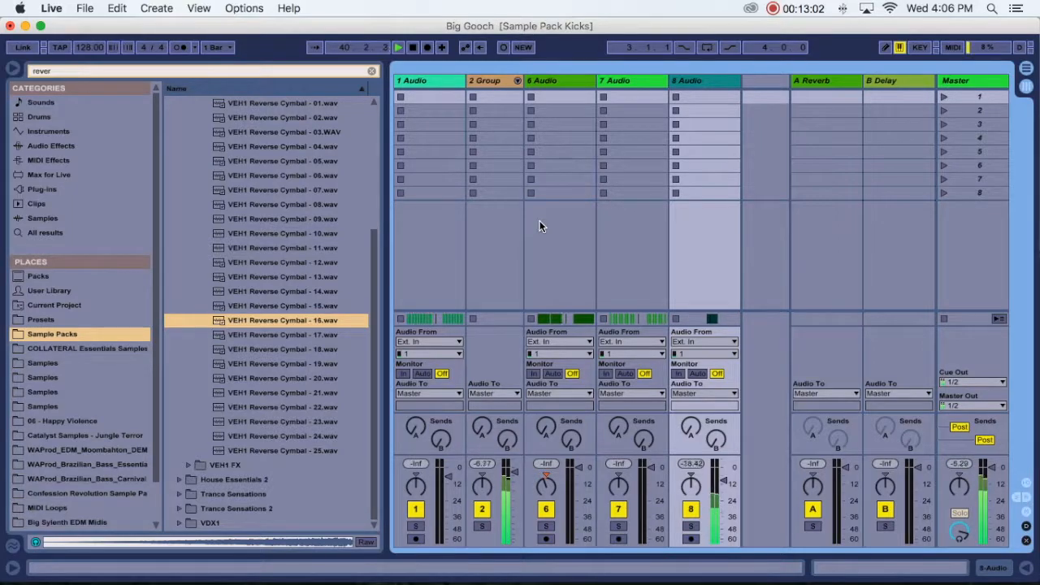
key("Tab")
key("space")
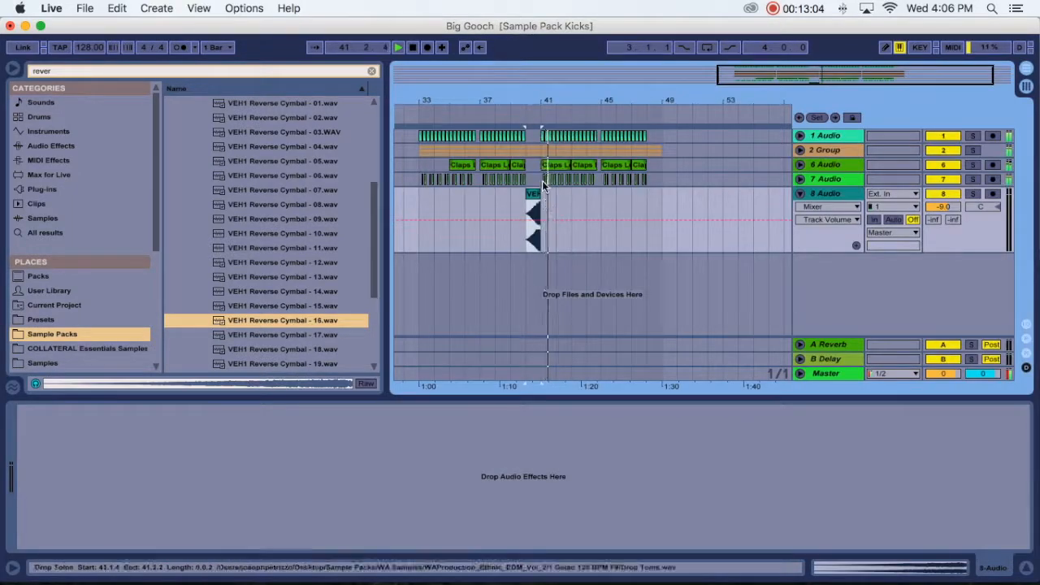
- Copy the reverse cymbal clip to bar 48 and clear the view by folding the 8 Audio track and hiding the browser
left_click_drag(536, 197, 656, 196)
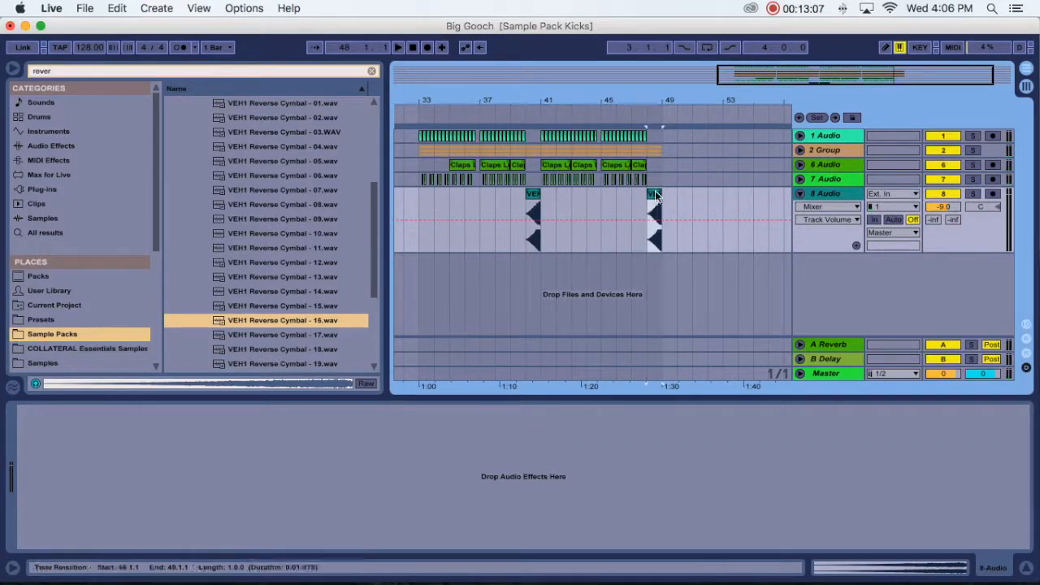
left_click(799, 194)
left_click(15, 69)
left_click_drag(174, 97, 445, 94)
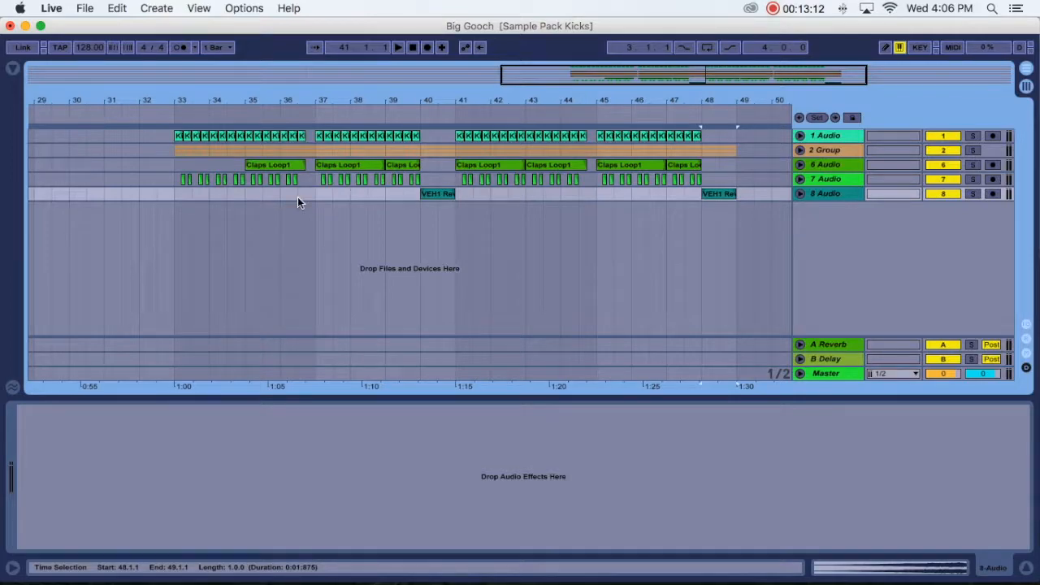
left_click_drag(305, 104, 305, 87)
left_click(218, 213)
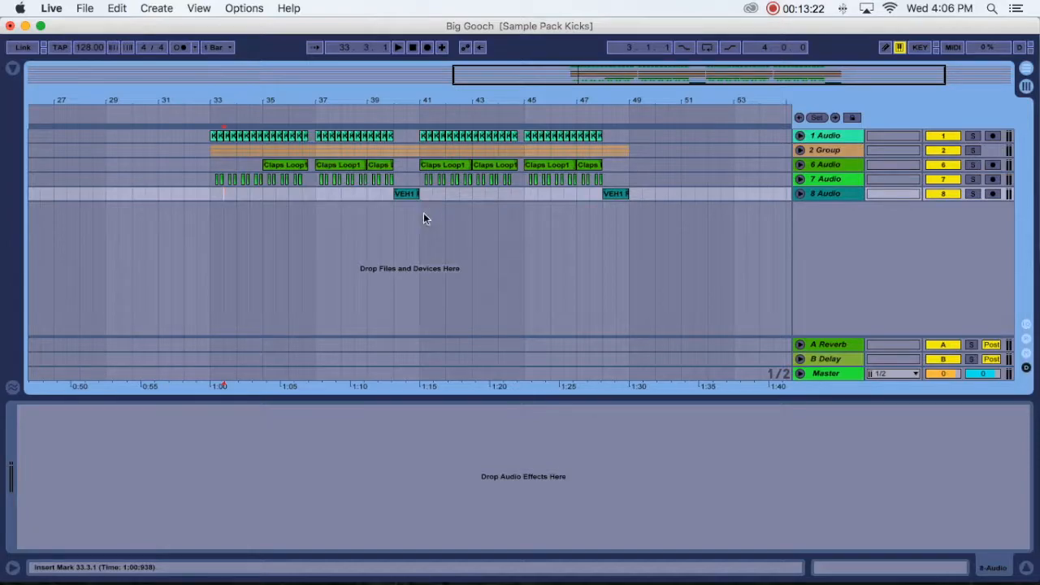
left_click_drag(404, 103, 540, 50)
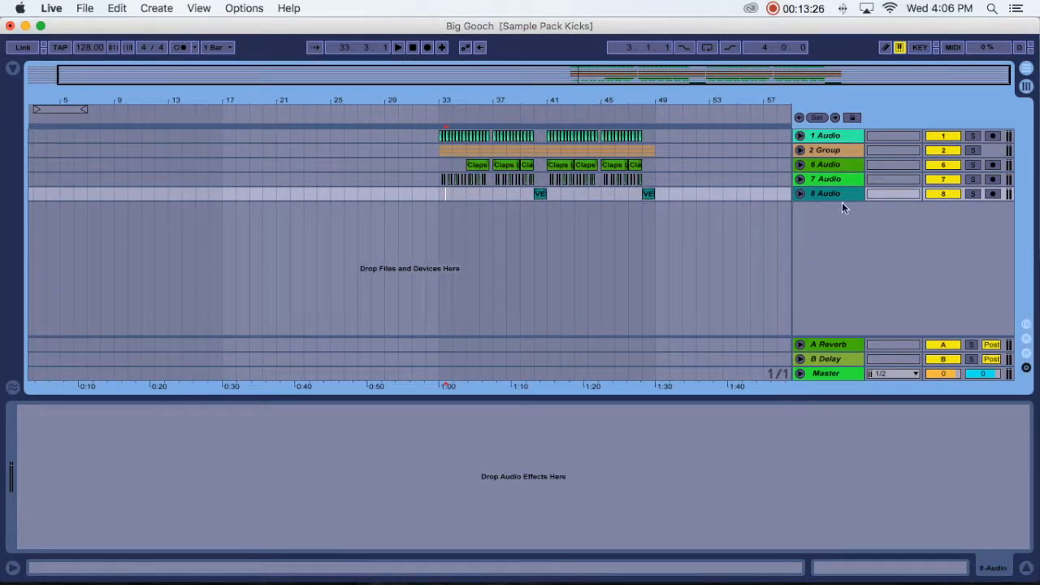
left_click_drag(742, 99, 742, 138)
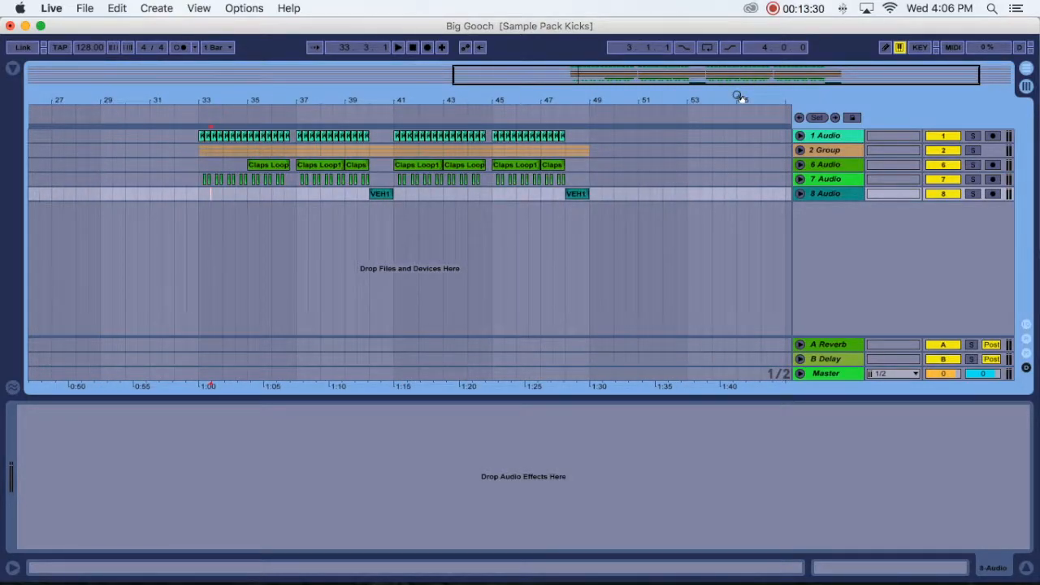
- Play the whole drop from 33.1.1 and briefly view the 2 Group track's effects before hiding the device view
left_click_drag(490, 91, 491, 65)
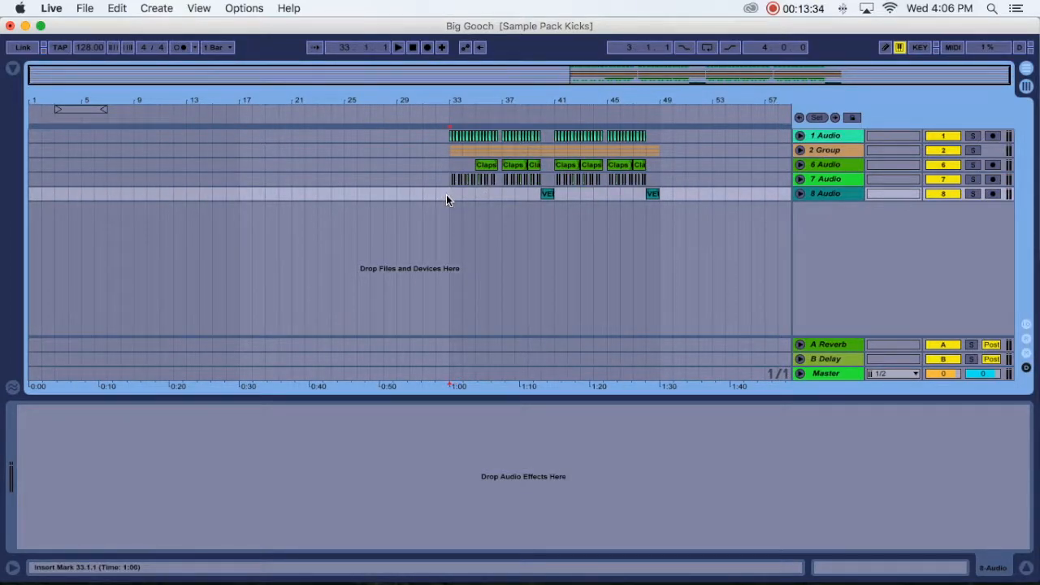
key("space")
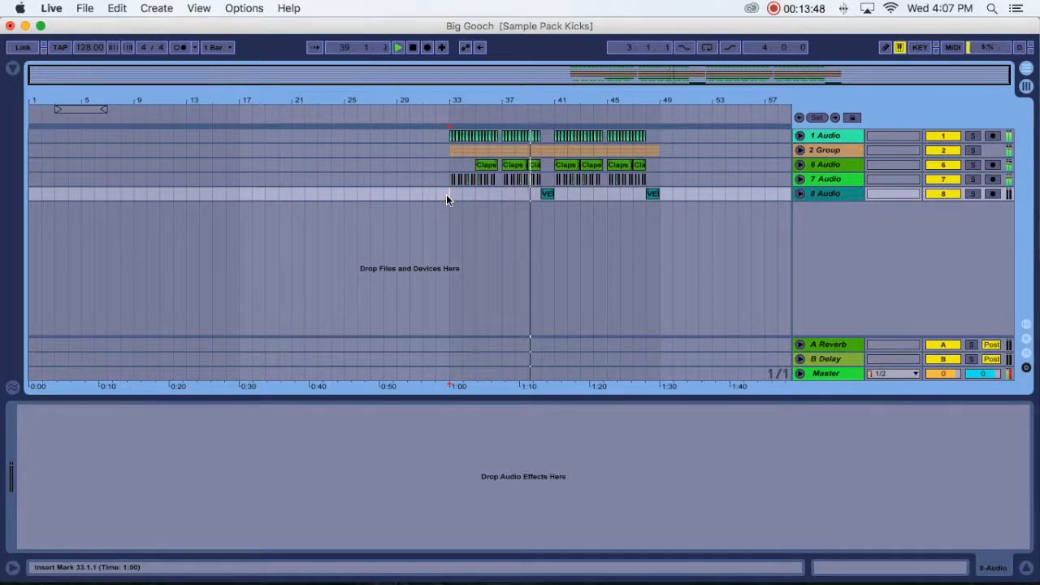
left_click(824, 150)
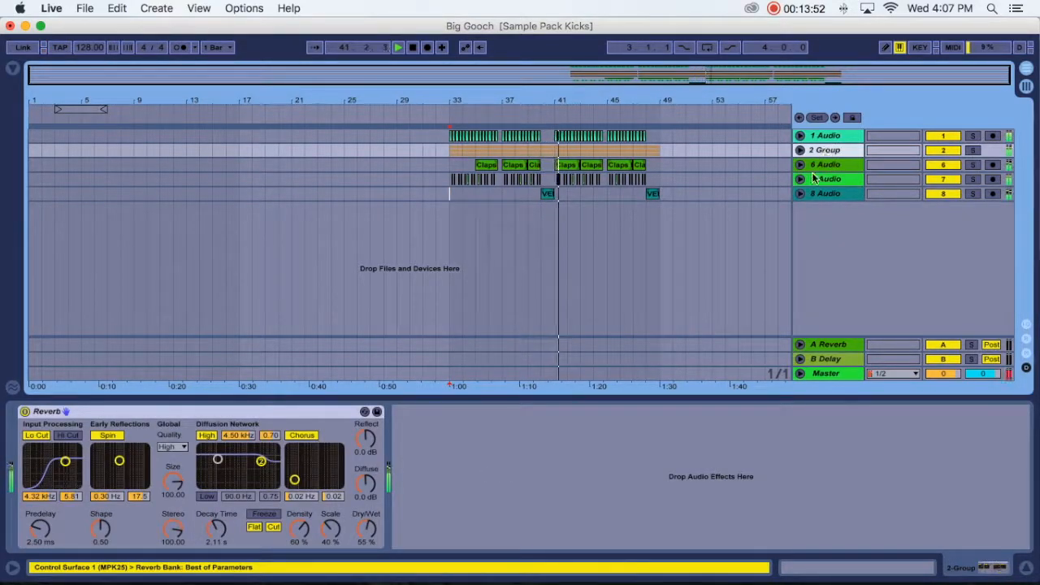
left_click(1026, 567)
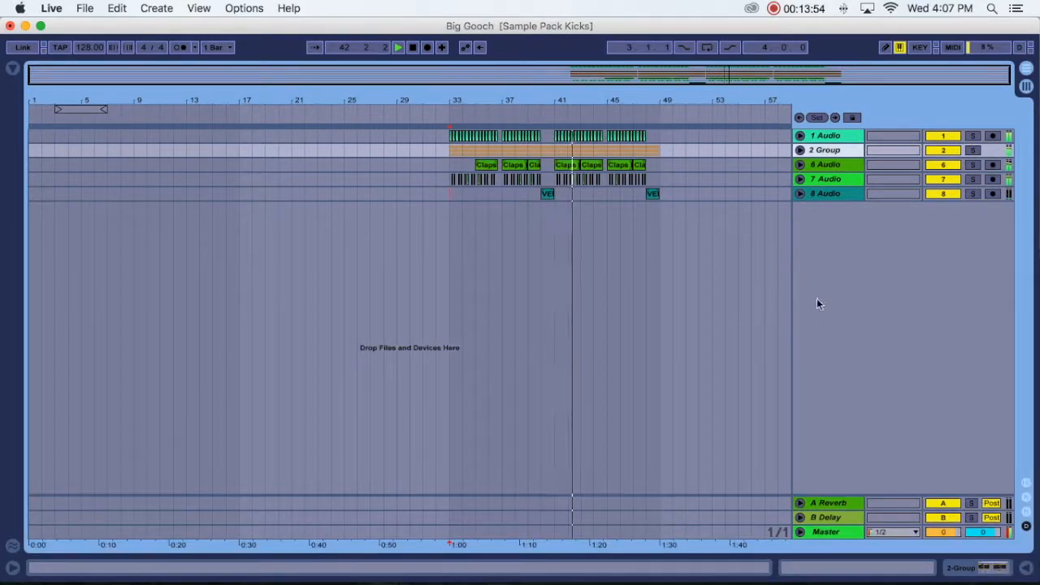
- Check the A Reverb sends of the 7 Audio and 6 Audio tracks during playback, leaving both tracks folded
left_click(799, 179)
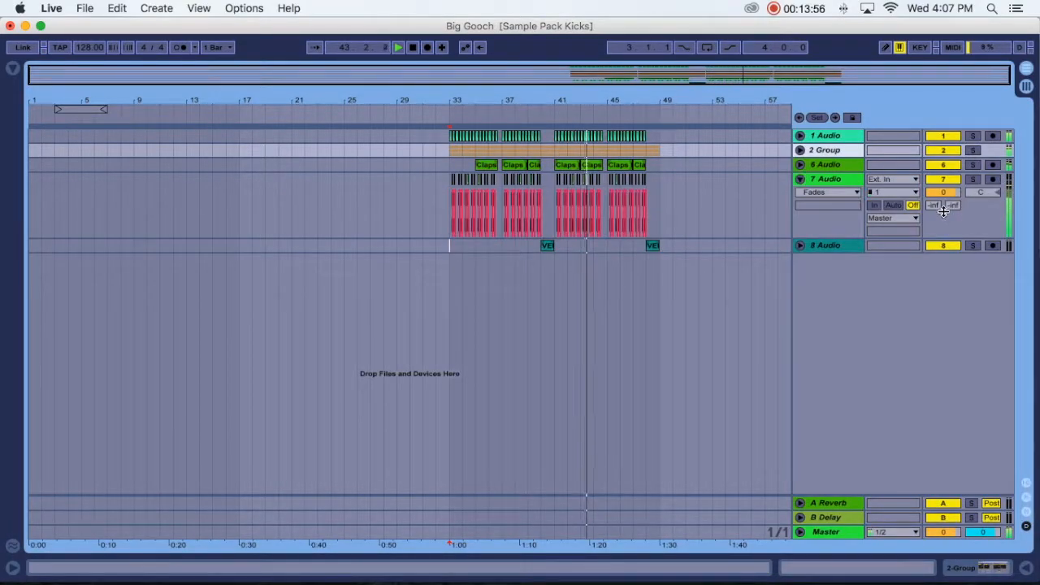
mouse_move(936, 205)
left_mouse_down()
mouse_move(936, 174)
mouse_move(936, 209)
left_mouse_up()
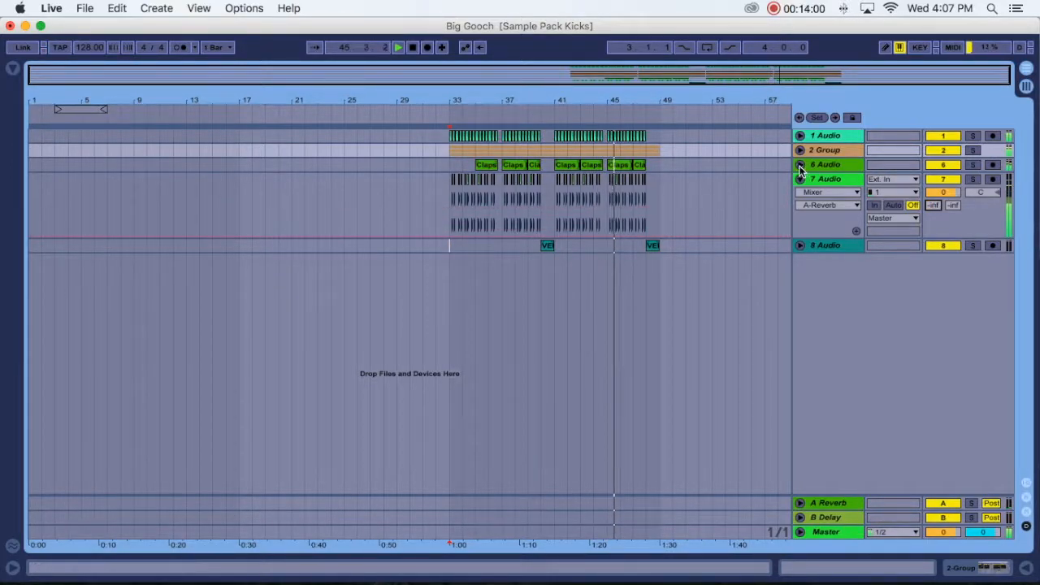
left_click(799, 165)
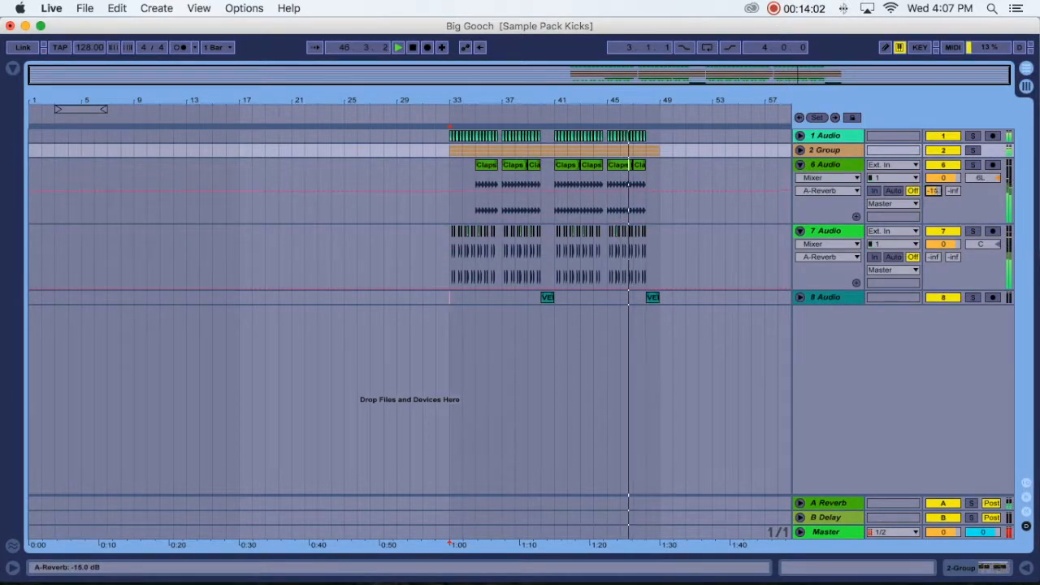
left_click(799, 231)
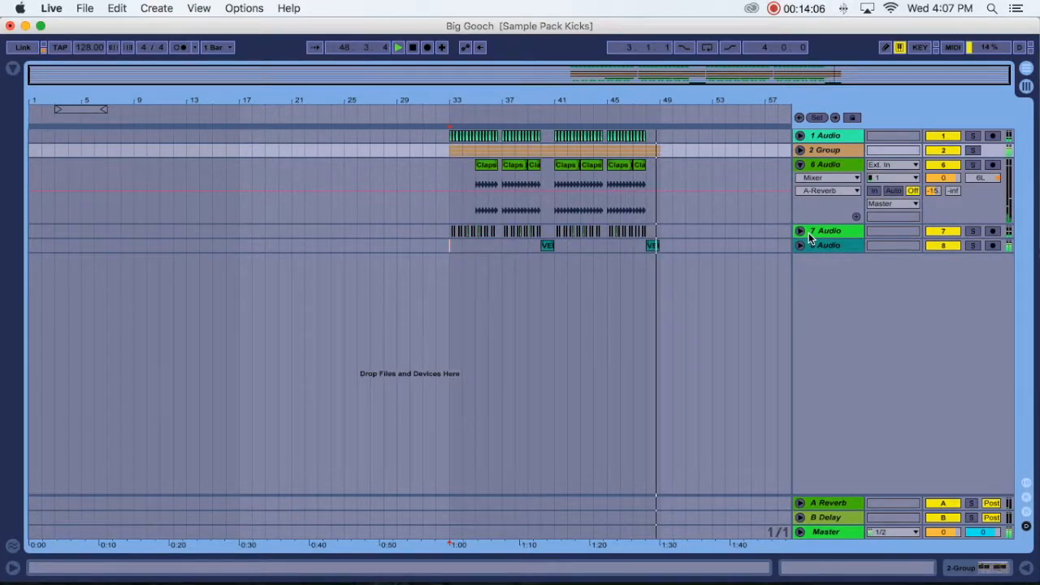
key("space")
left_click_drag(600, 103, 558, 95)
left_click(800, 165)
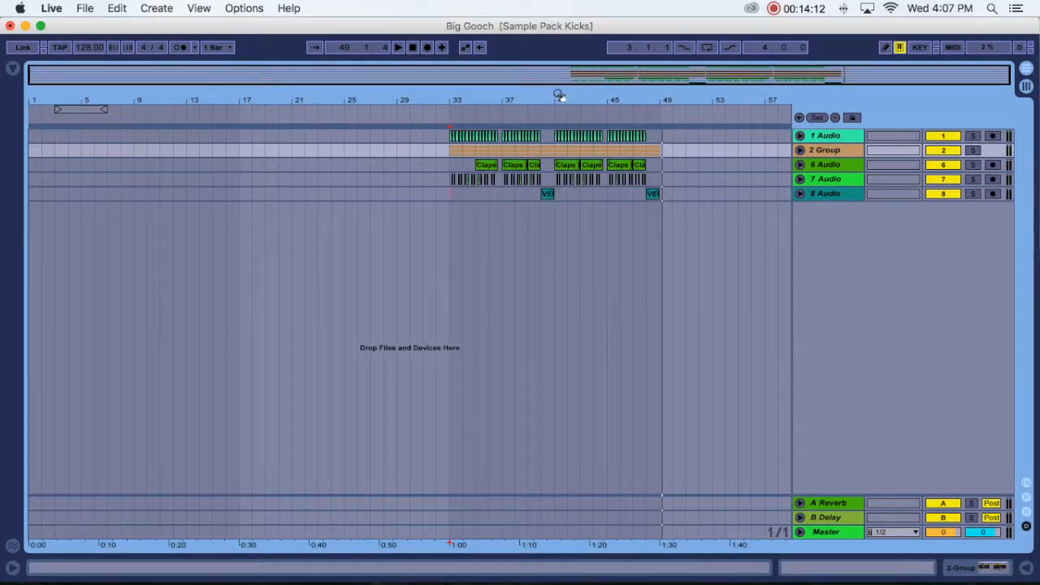